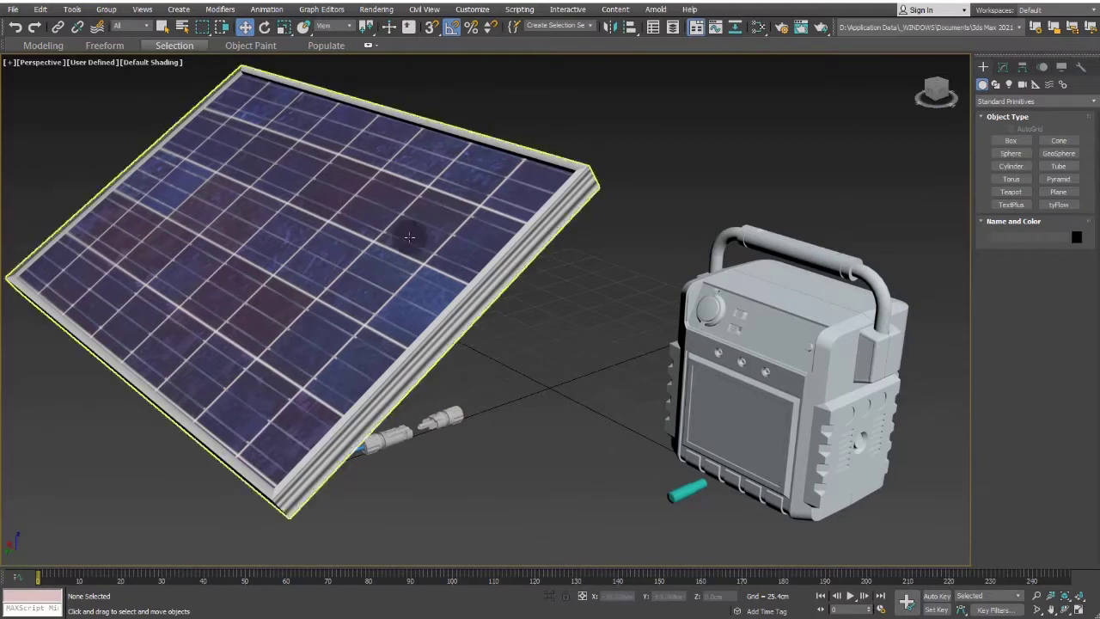
Maximize the Top viewport and zoom and pan in on the two cable connectors at the panel corner.
click(10, 63)
click(23, 76)
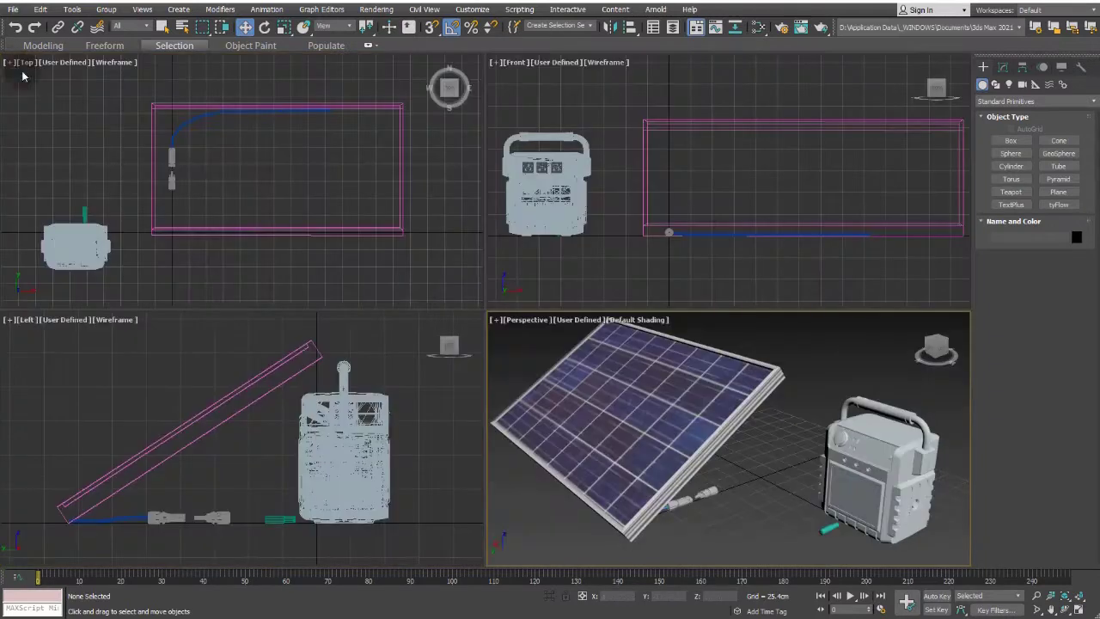
click(10, 64)
click(25, 74)
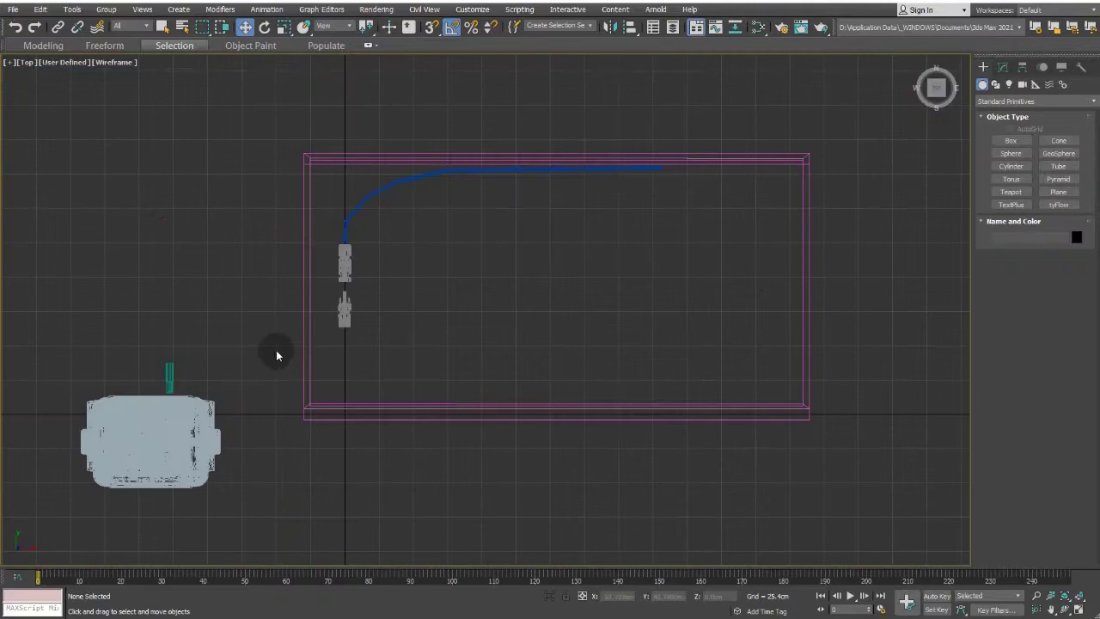
scroll(241, 349, up, 3)
scroll(241, 349, up, 2)
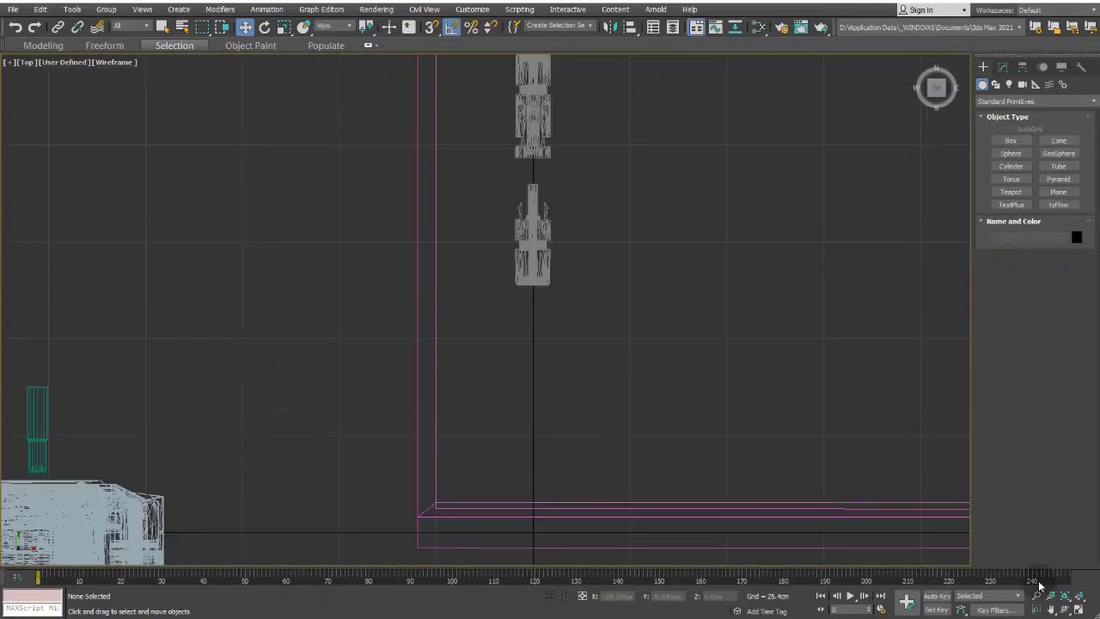
click(1051, 610)
drag(395, 371, 597, 333)
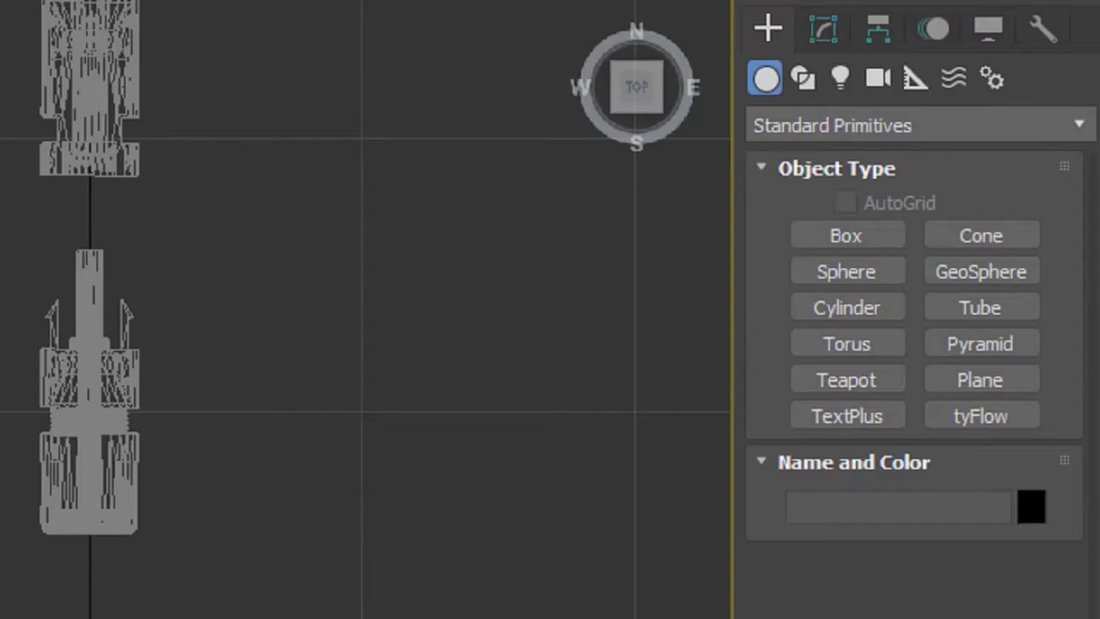
Start a Line spline at the plug and draw it up and over the cable's top arc.
click(803, 80)
click(838, 264)
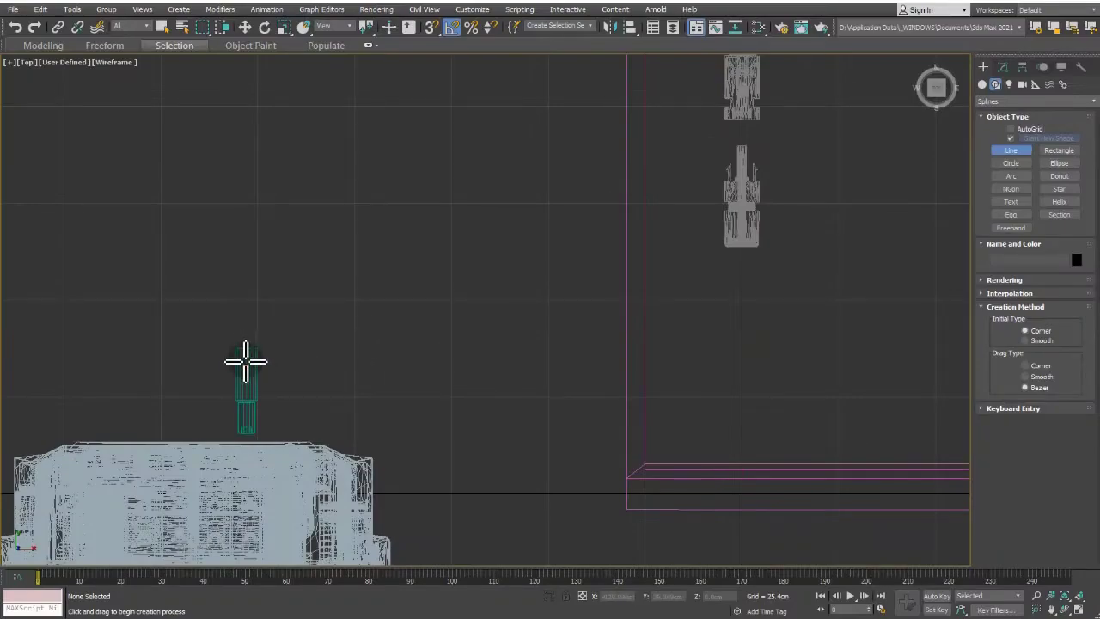
click(245, 359)
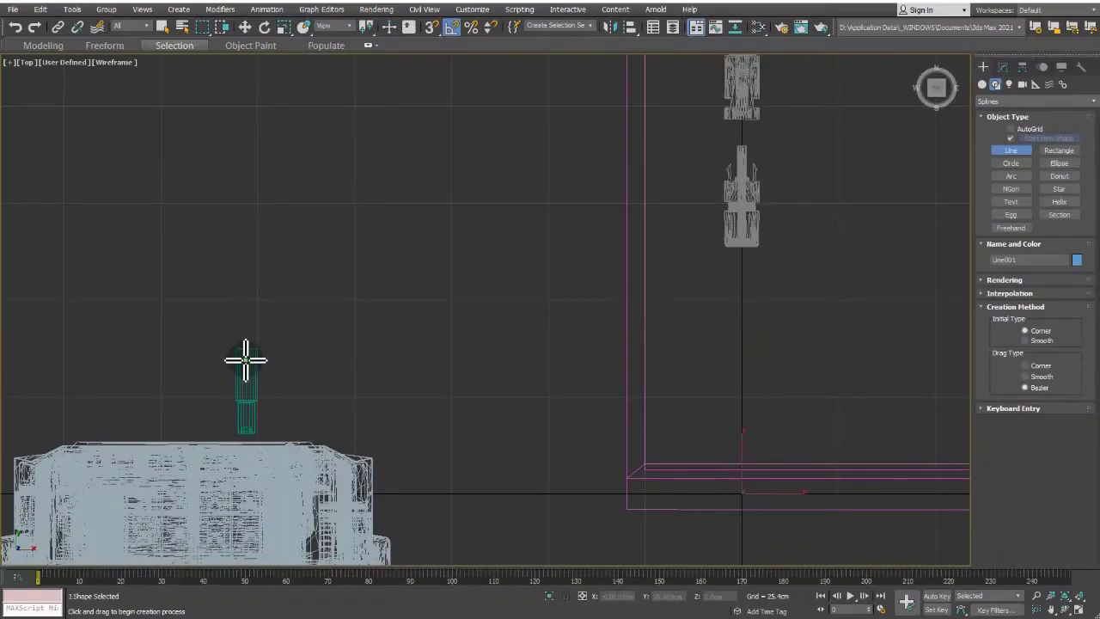
click(245, 244)
click(265, 179)
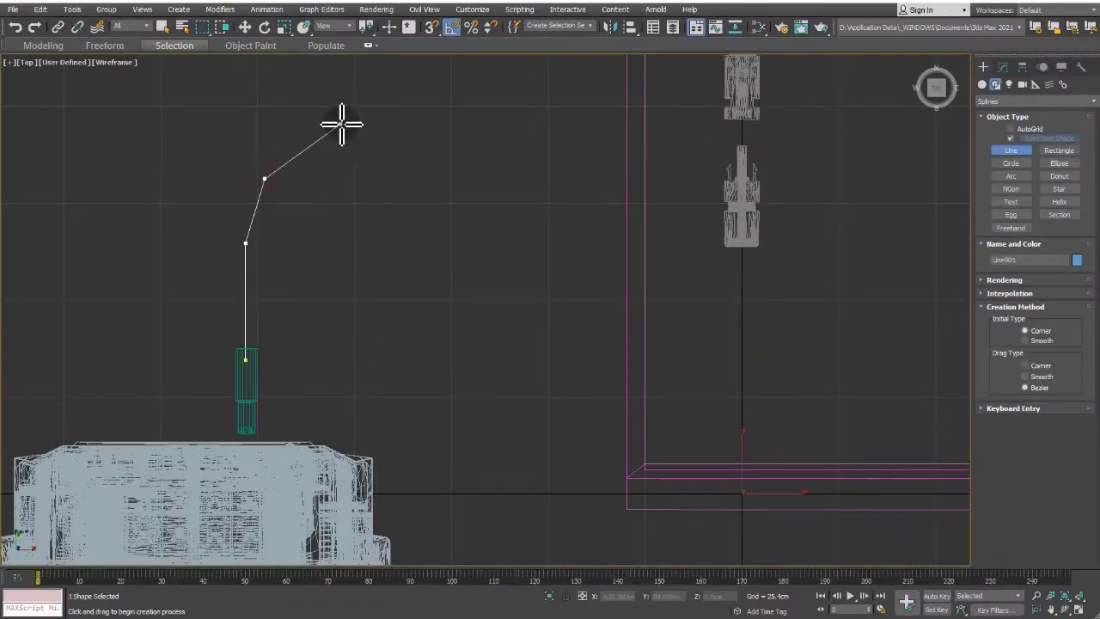
click(336, 119)
click(408, 107)
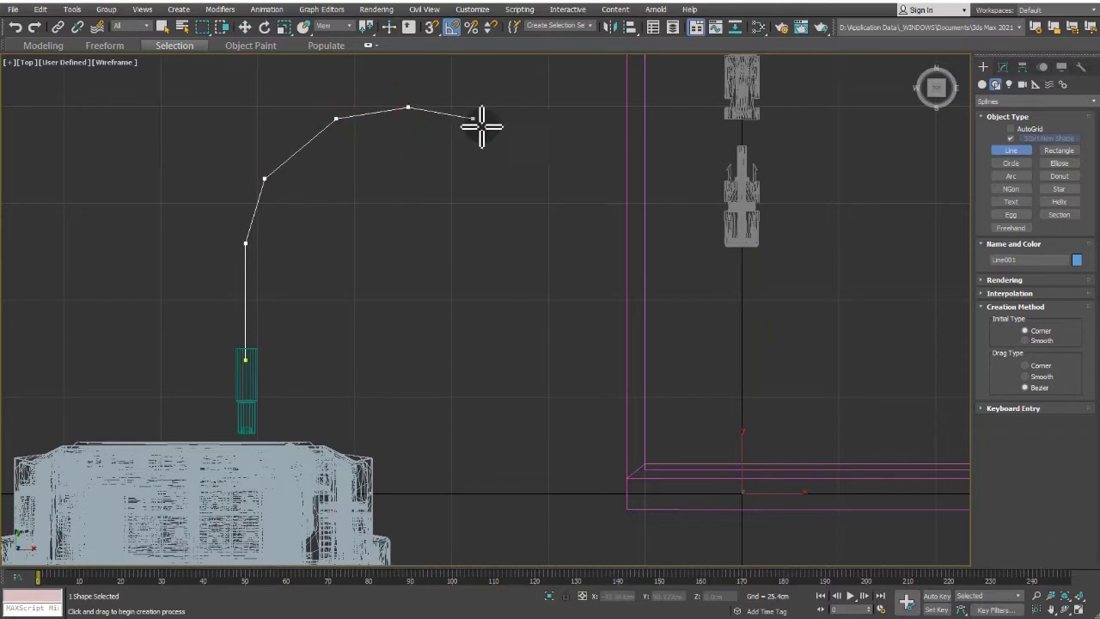
click(498, 138)
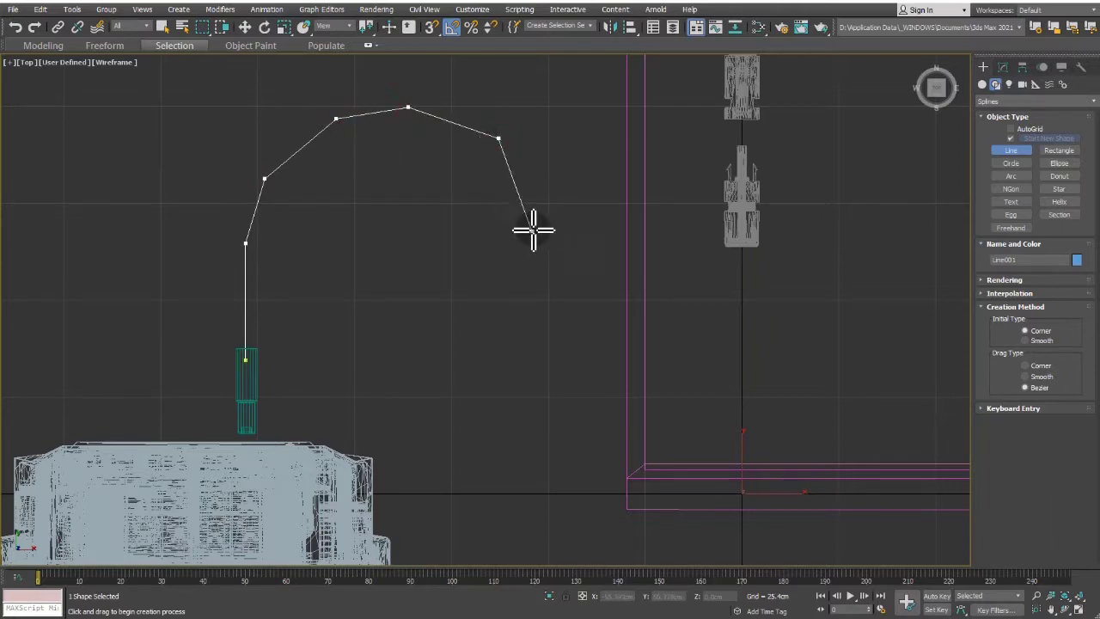
click(531, 213)
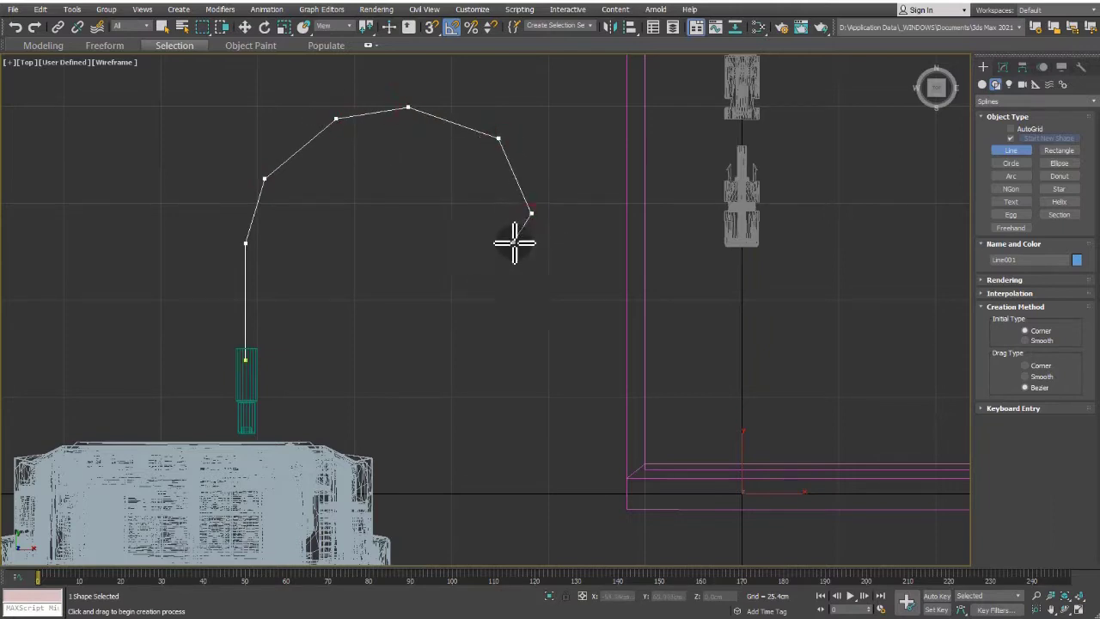
Continue the line back left, along the bottom, and finish it at the lower connector.
click(524, 248)
click(501, 275)
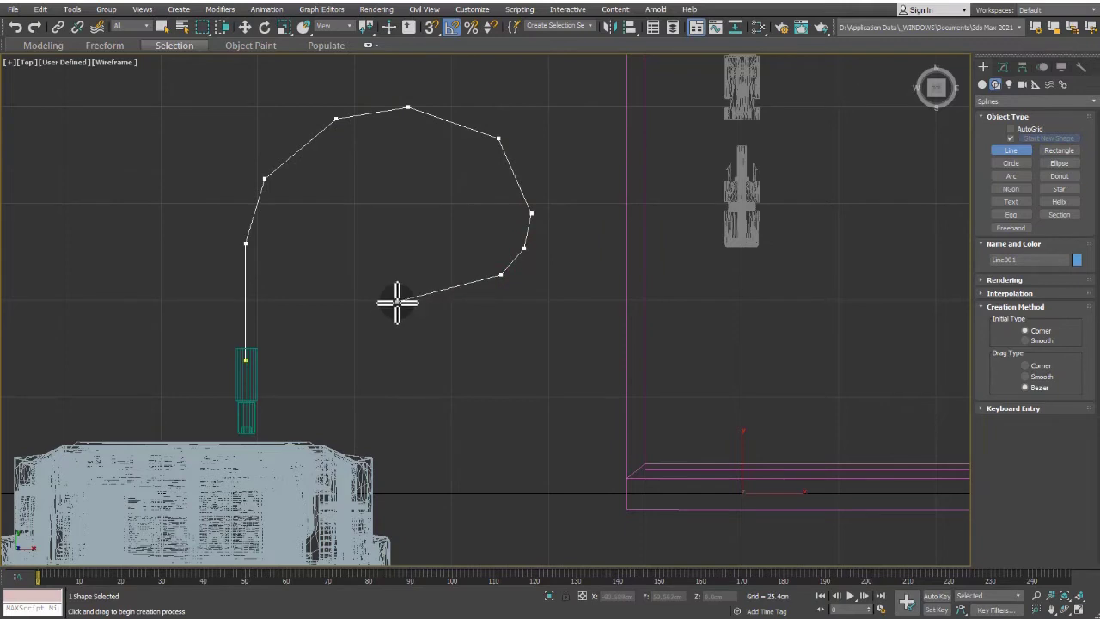
click(397, 302)
click(363, 337)
click(370, 387)
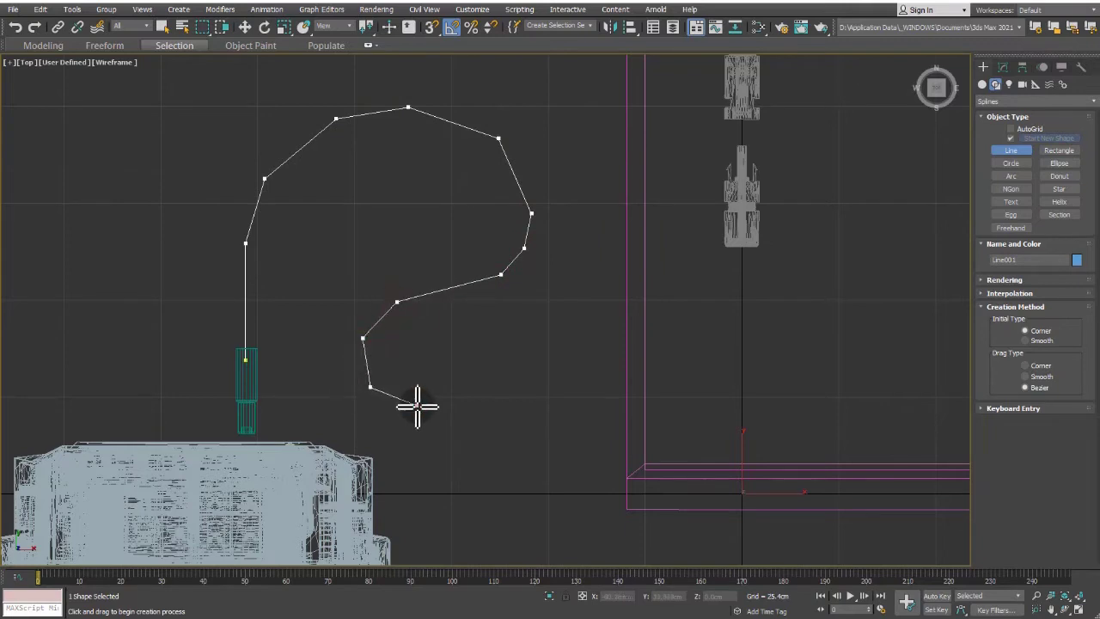
click(434, 435)
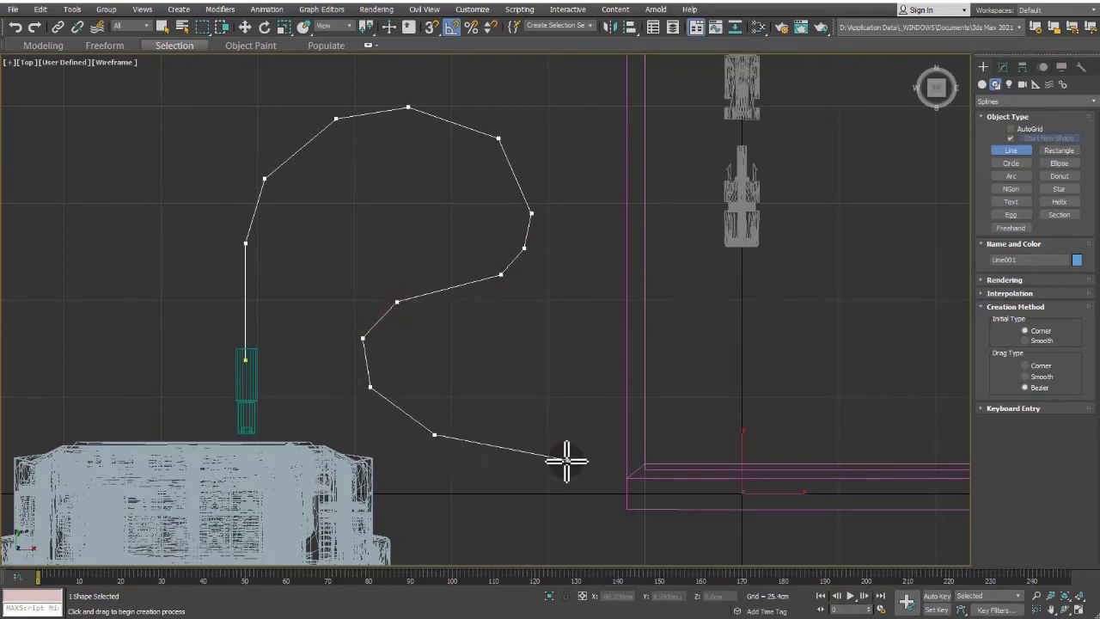
click(681, 434)
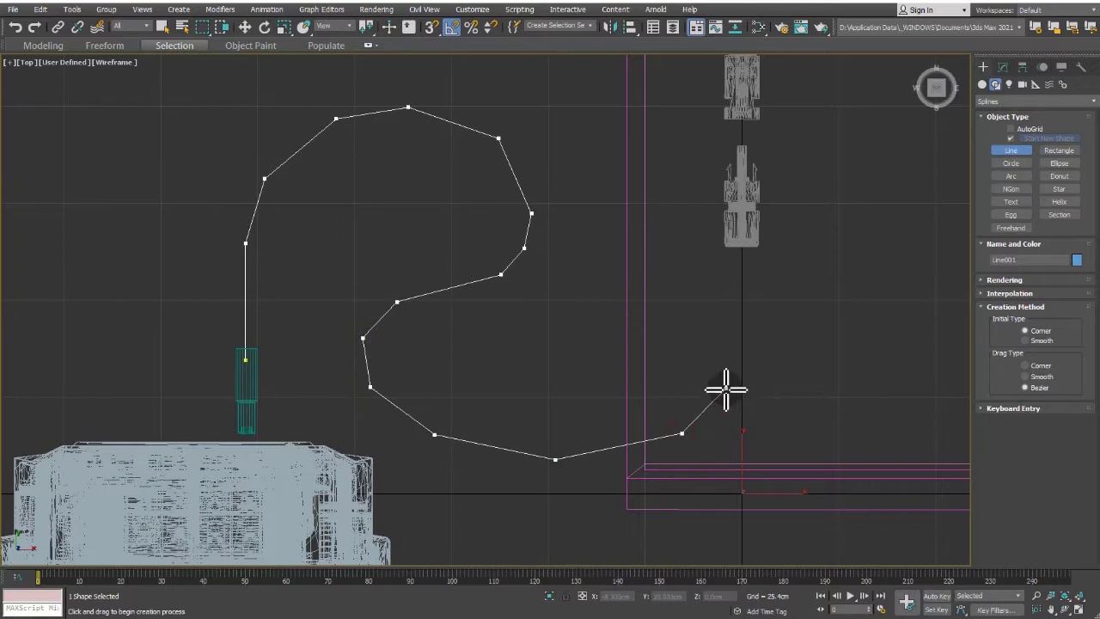
click(724, 402)
click(743, 352)
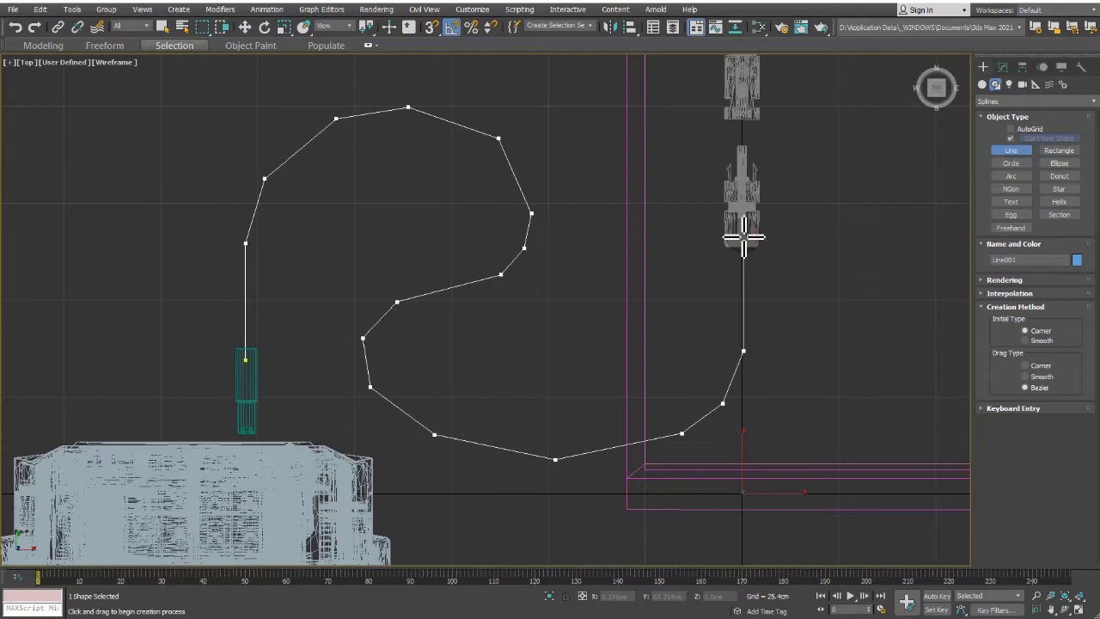
click(744, 238)
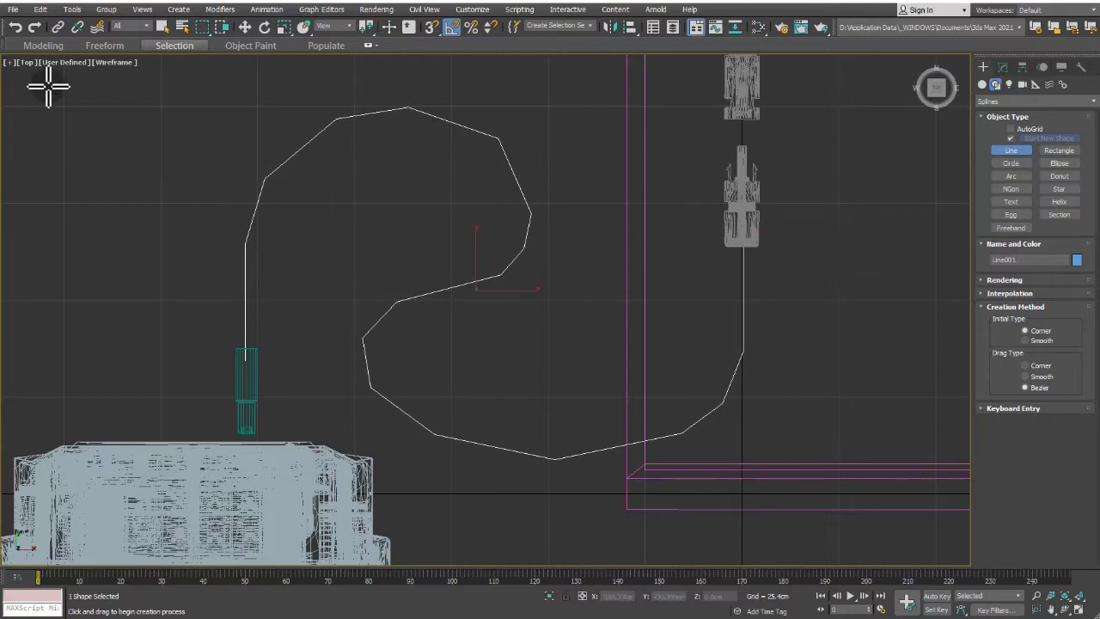
Raise the cable line slightly upward in the maximized Front view.
click(7, 62)
click(17, 76)
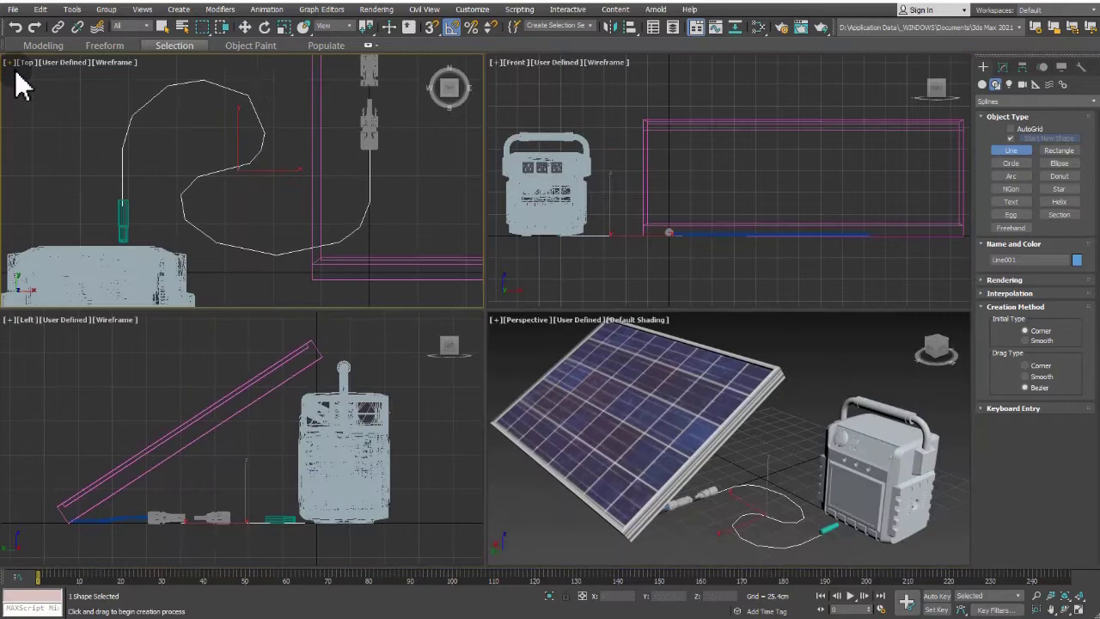
click(246, 27)
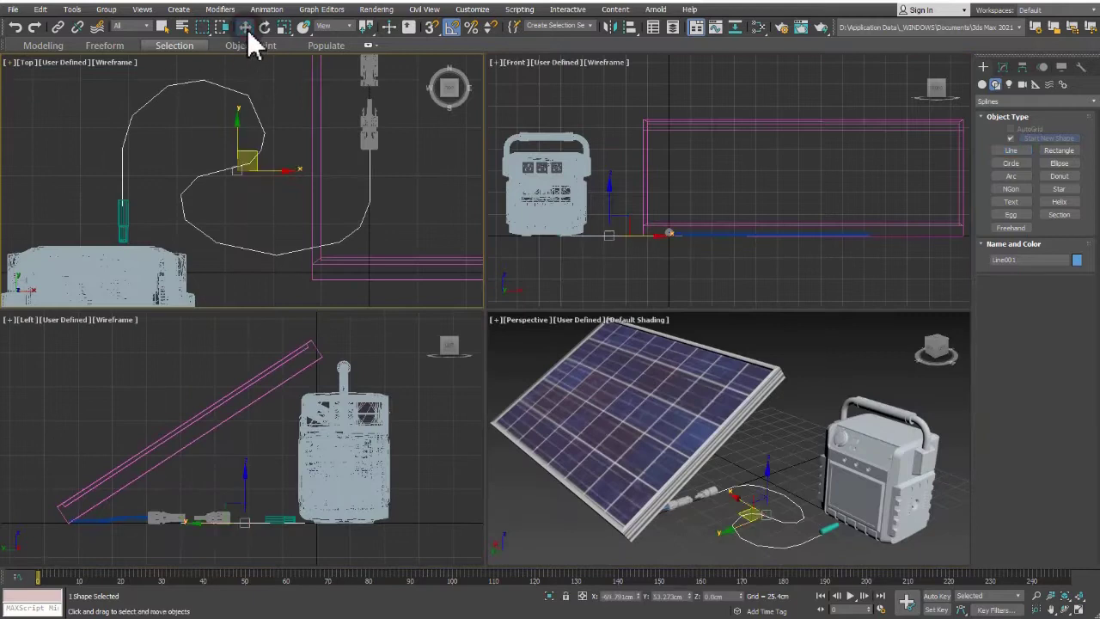
click(495, 62)
click(516, 74)
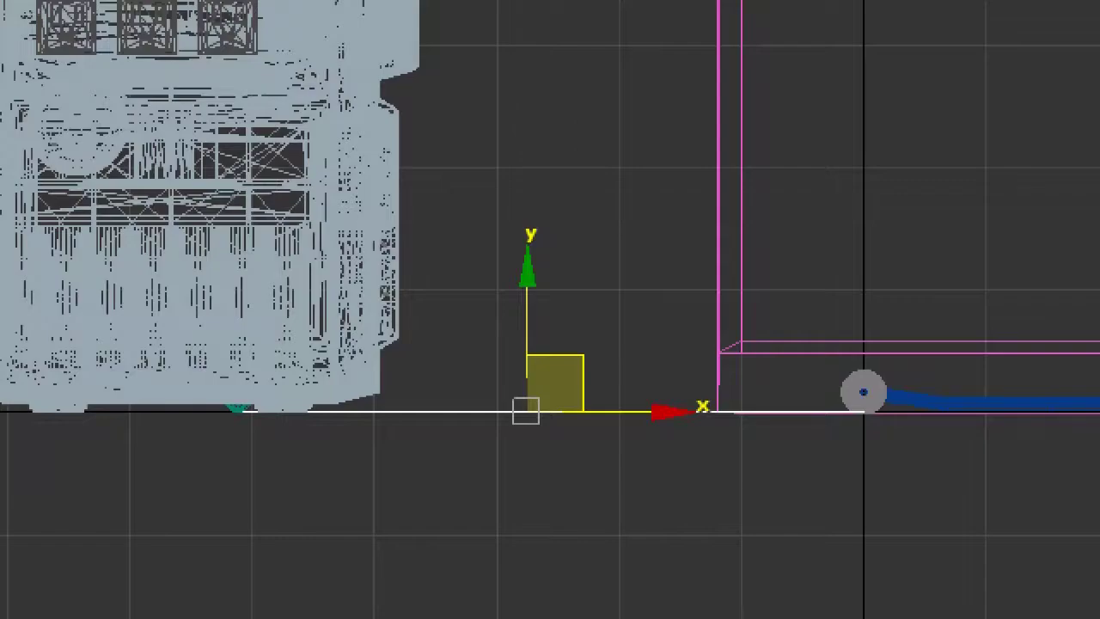
drag(530, 274, 530, 257)
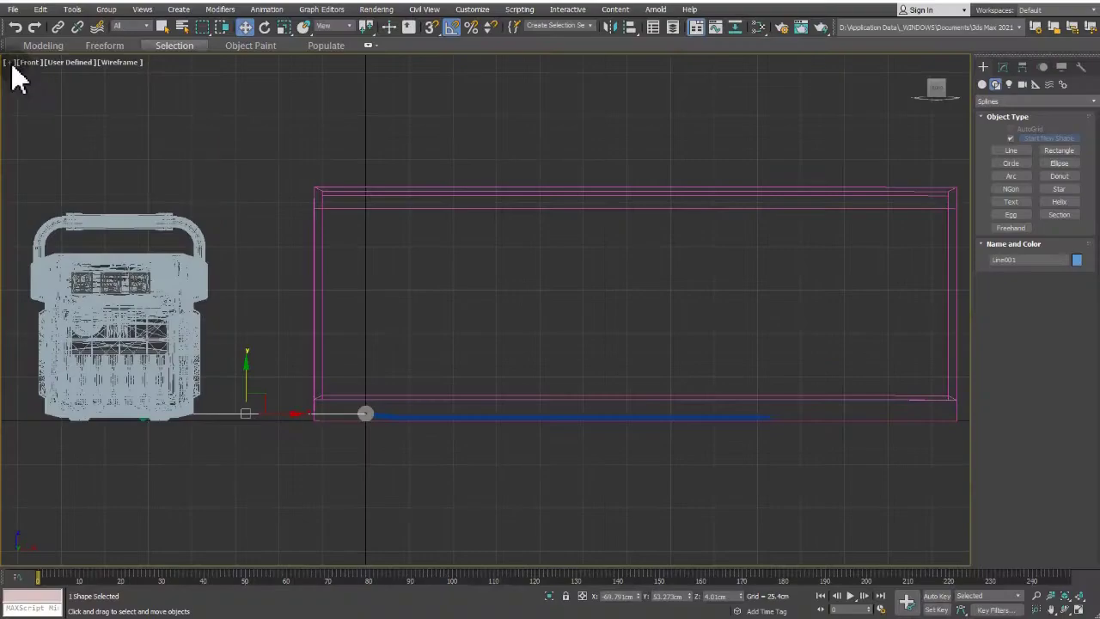
Enter Line001's Vertex sub-object level and select the vertices near the plug.
key(alt+w)
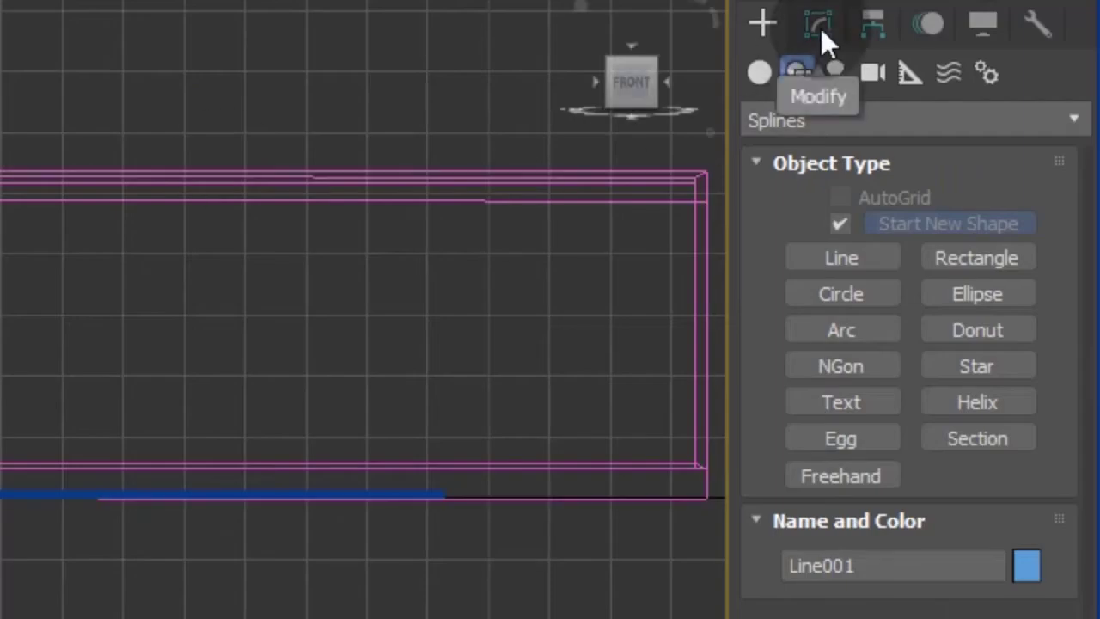
click(820, 34)
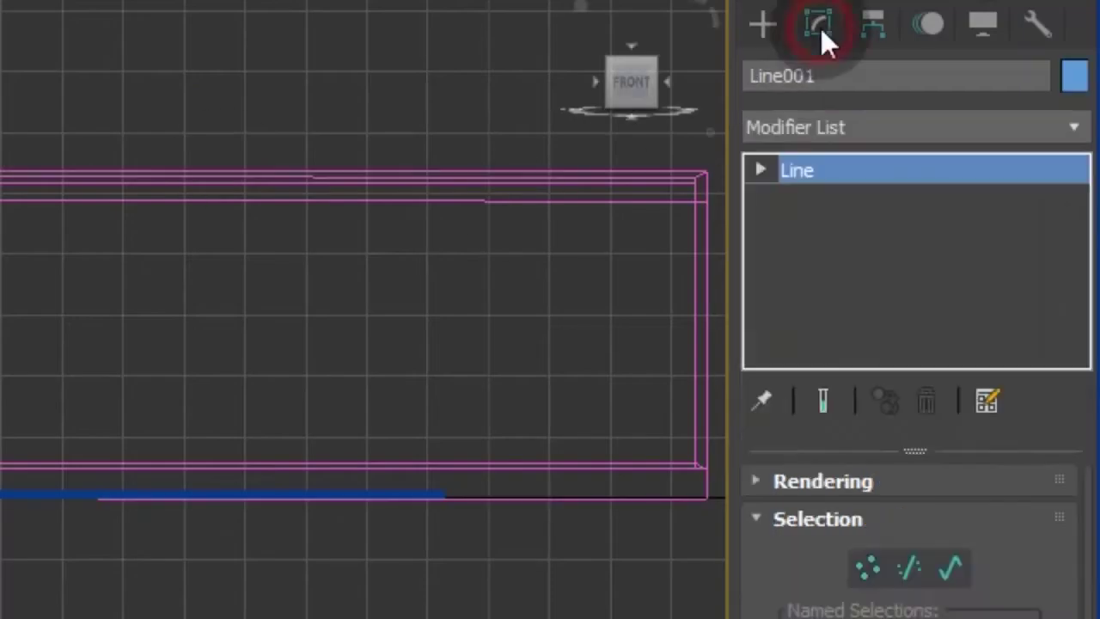
click(762, 170)
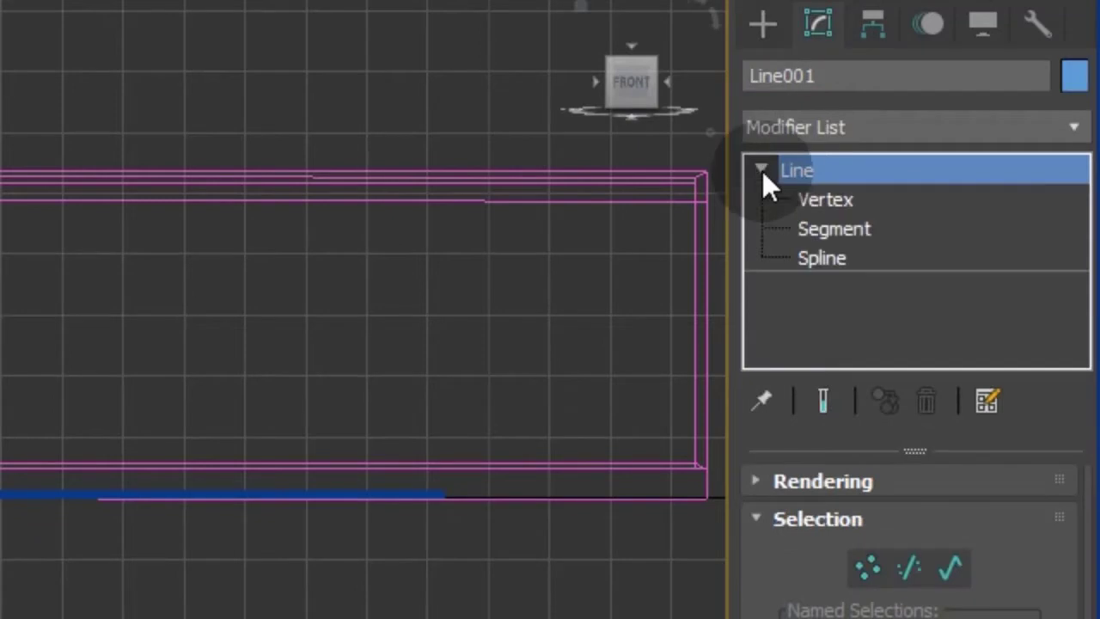
click(824, 199)
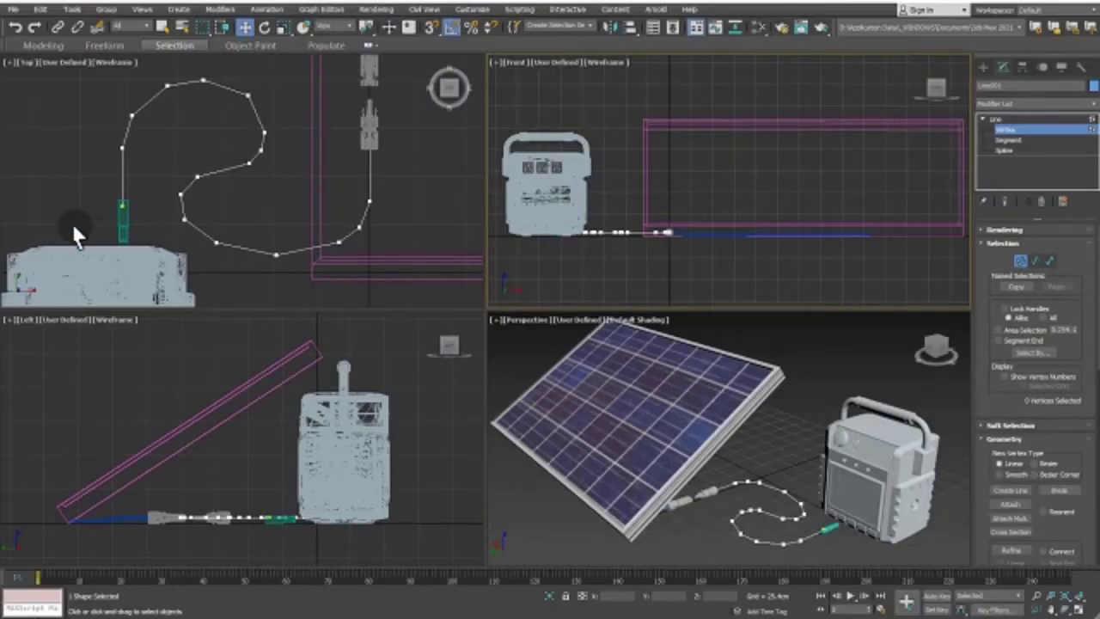
drag(96, 222, 158, 121)
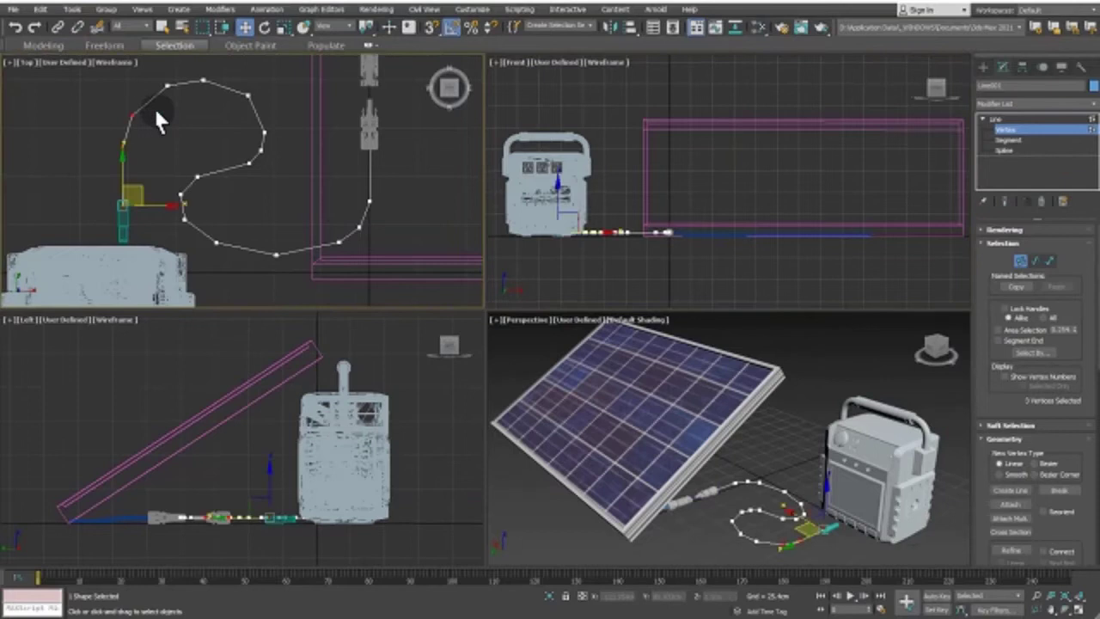
Move the plug-end vertices down onto the plug in the maximized Left view.
click(8, 319)
click(25, 332)
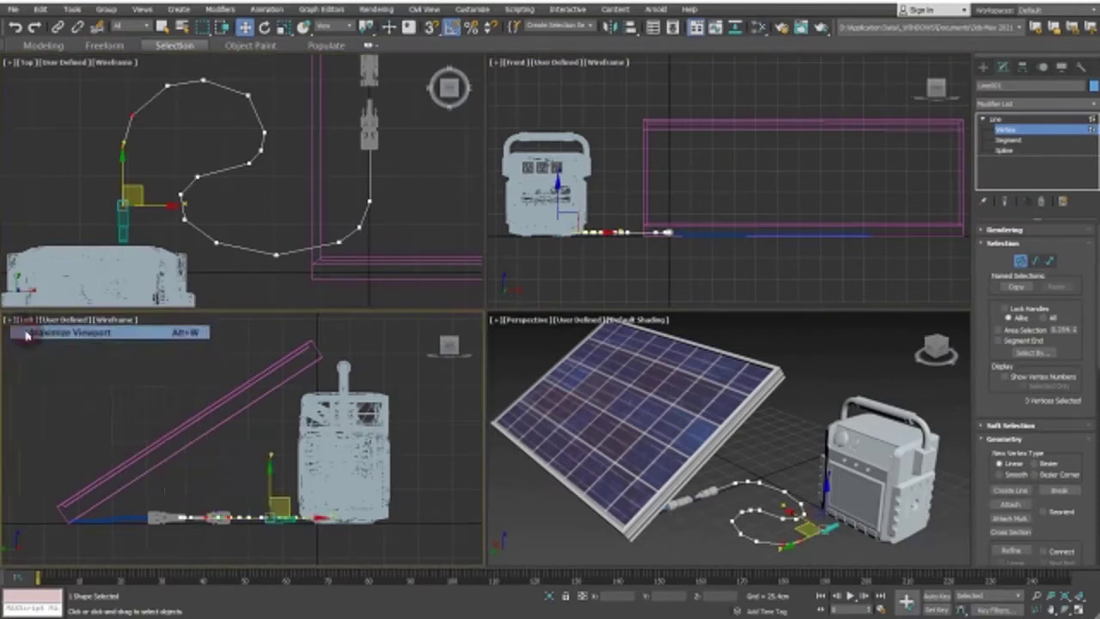
scroll(555, 491, up, 3)
scroll(540, 451, up, 2)
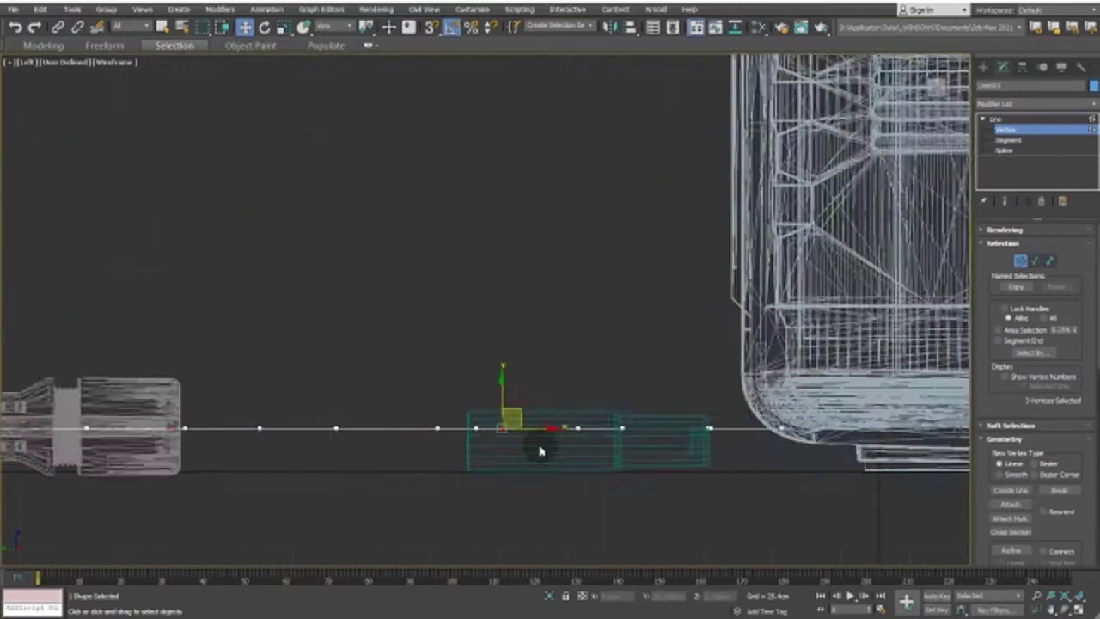
scroll(539, 451, up, 3)
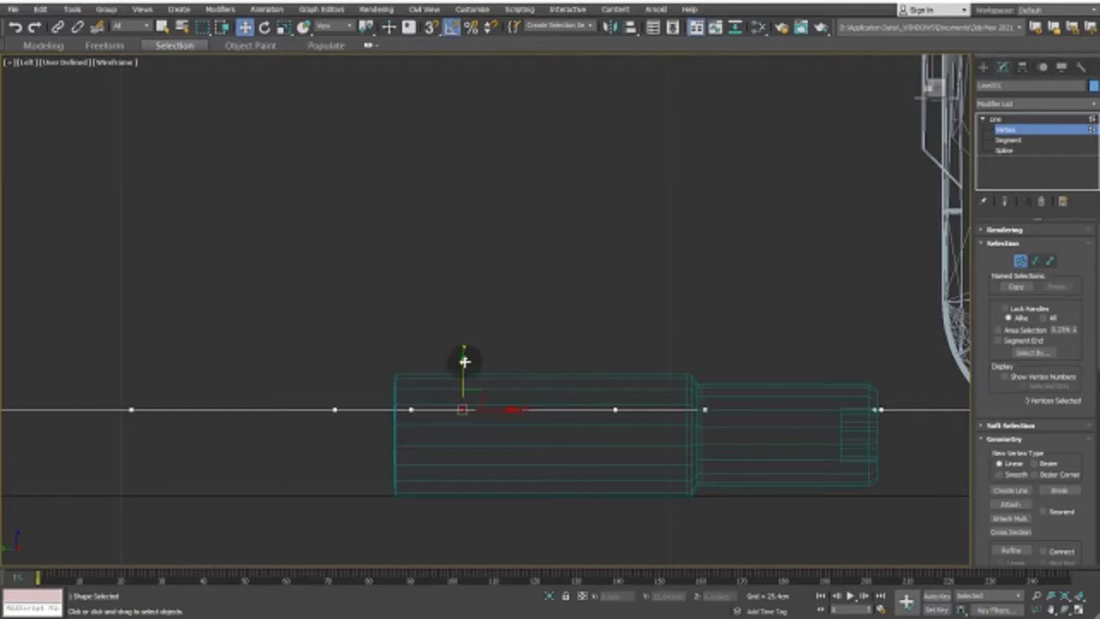
drag(464, 361, 464, 389)
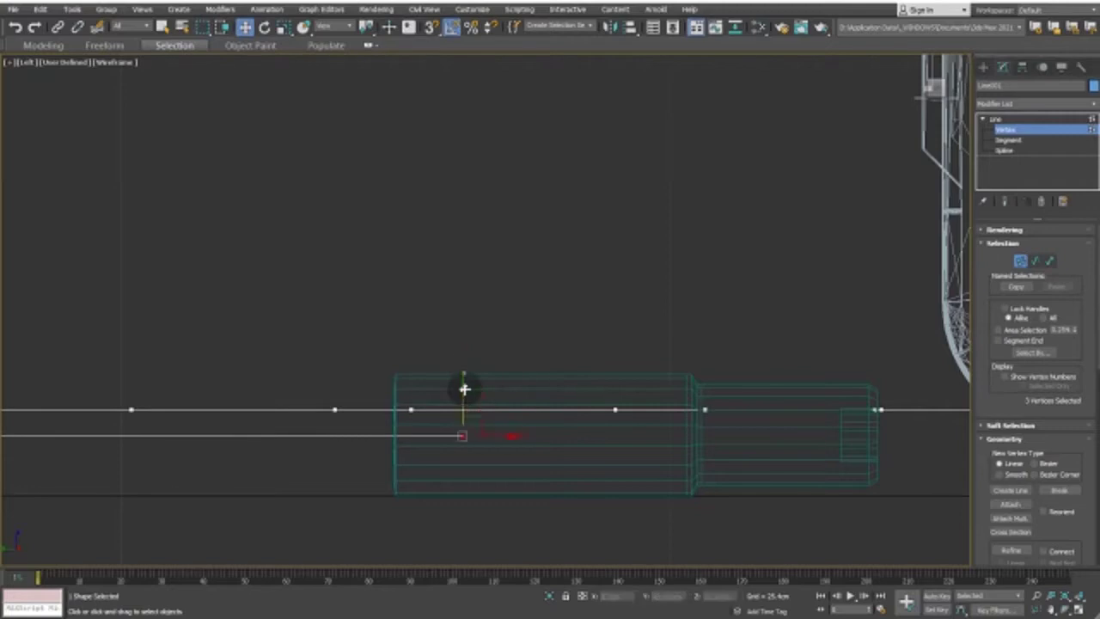
Maximize the Perspective viewport and zoom, pan and orbit onto the cable near the device.
click(8, 61)
click(13, 76)
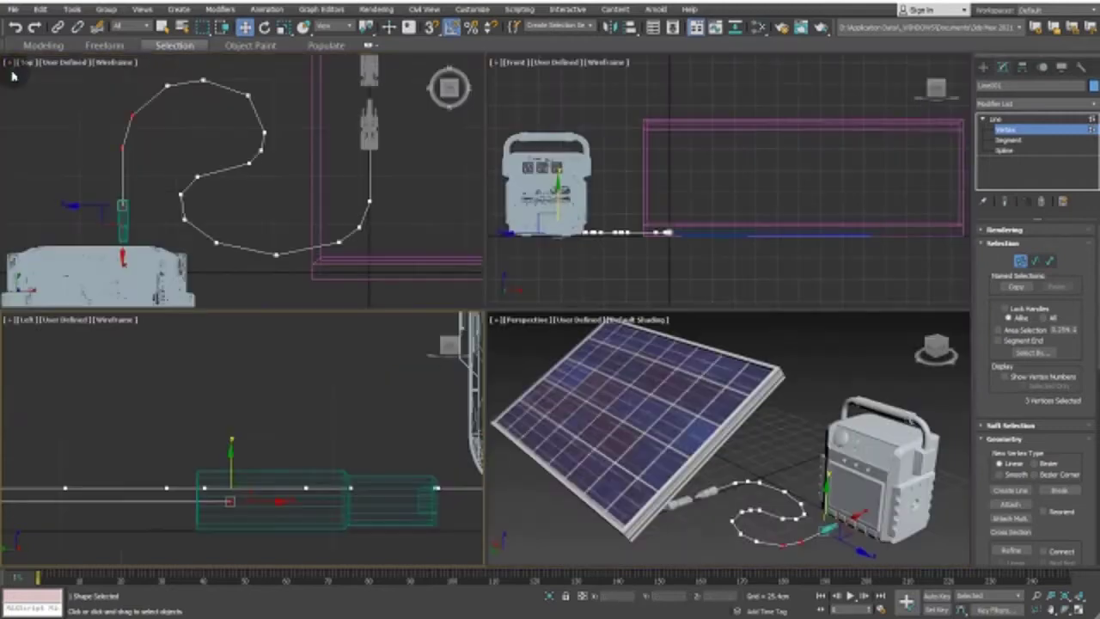
click(498, 319)
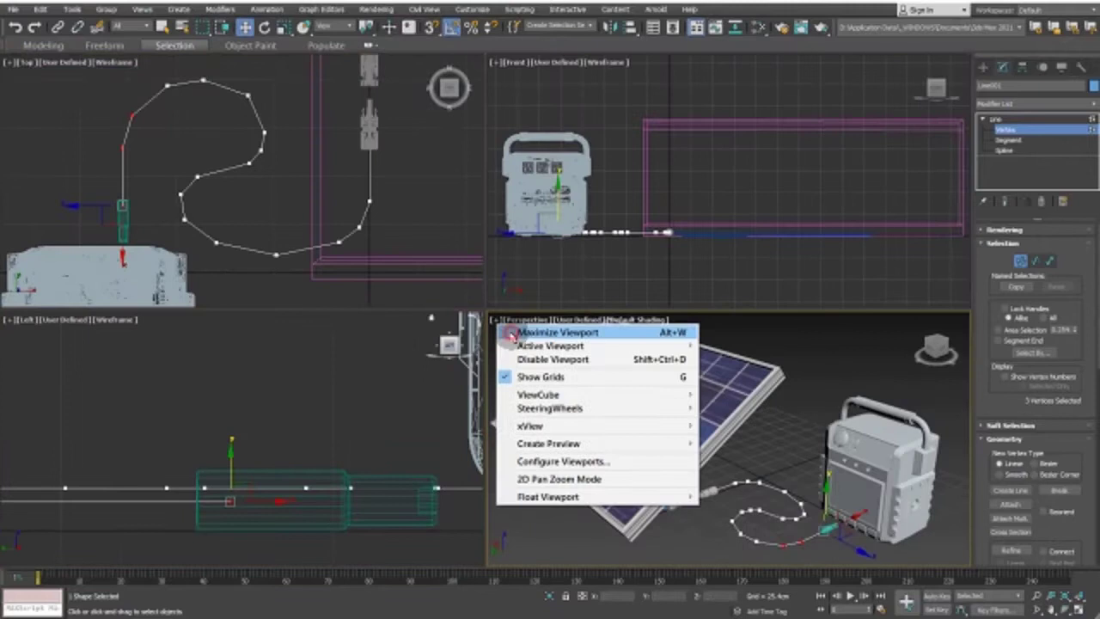
click(510, 331)
scroll(653, 516, up, 3)
scroll(653, 522, up, 2)
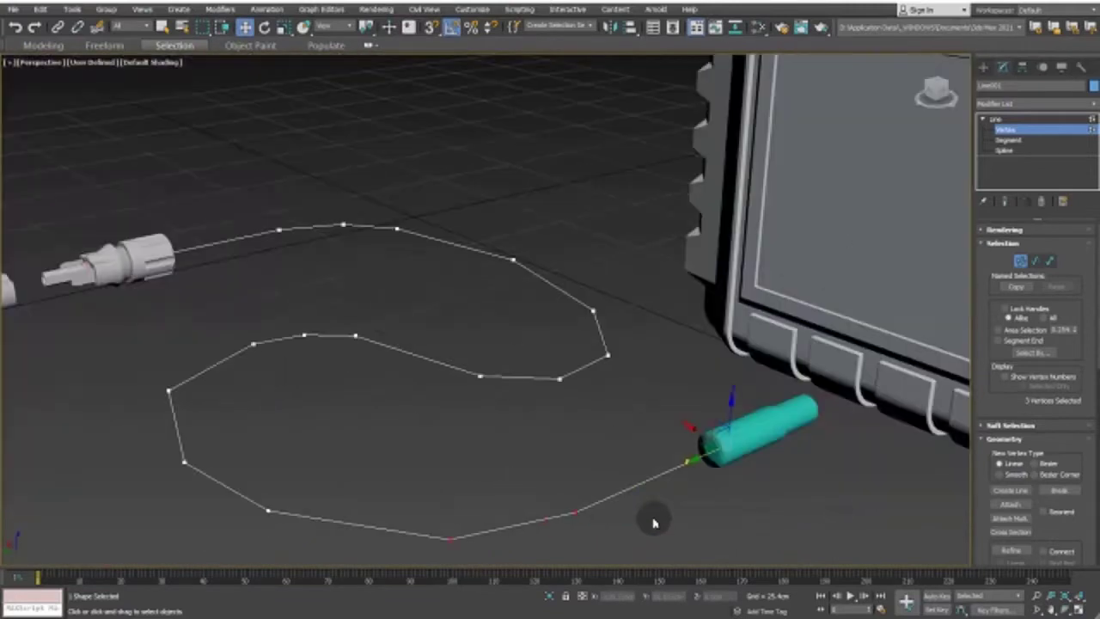
click(1050, 608)
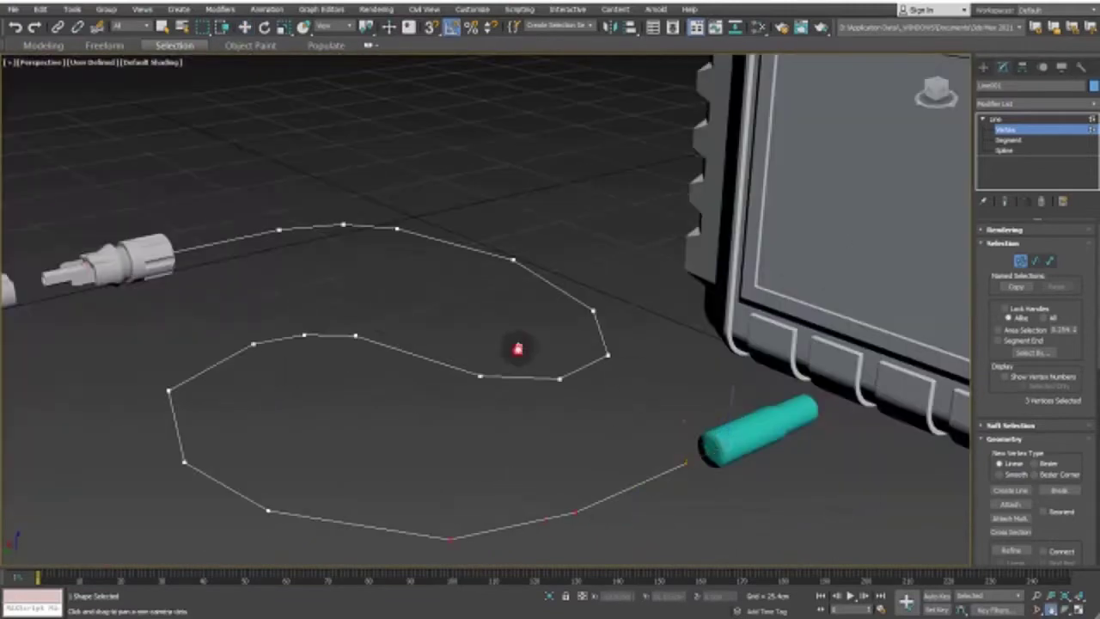
drag(516, 343, 563, 309)
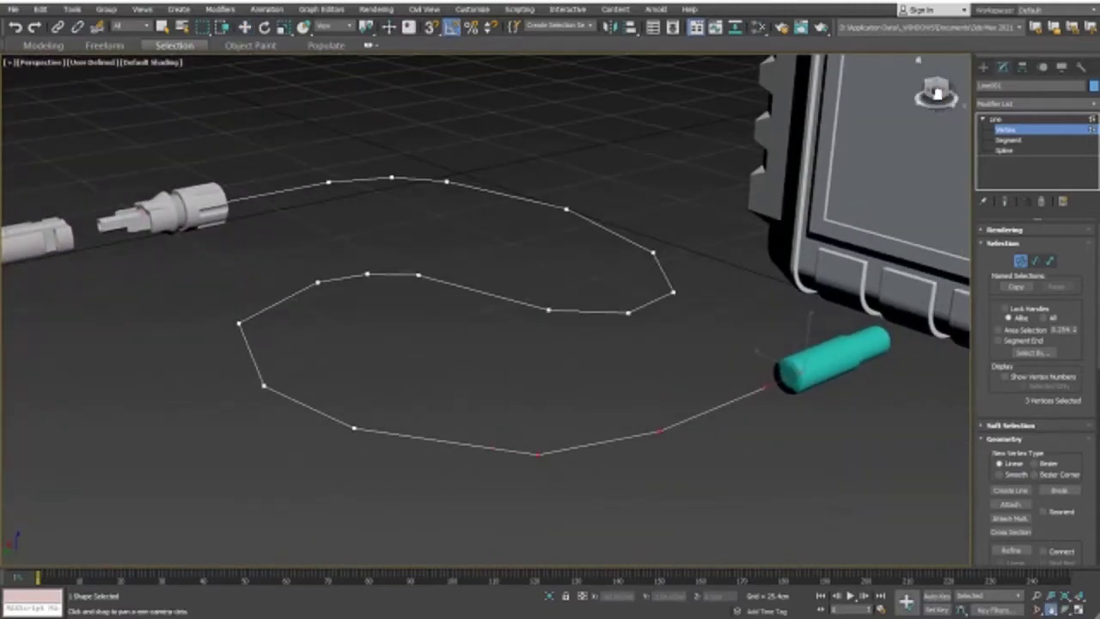
alt+middle_drag(486, 310, 485, 309)
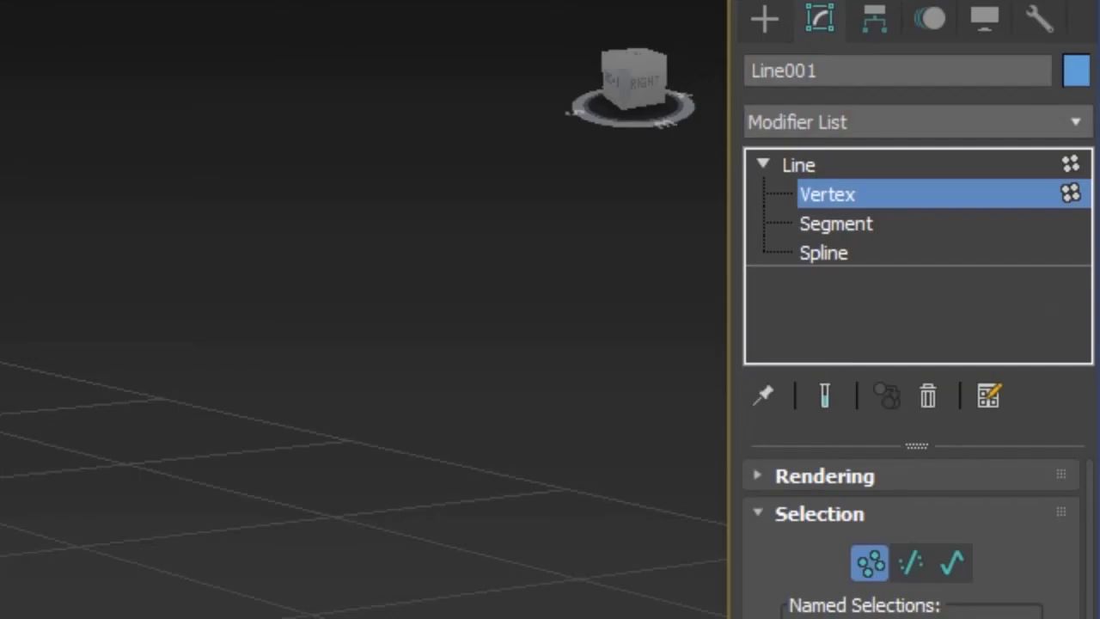
Enable the line's rendering in both renderer and viewport as a 2.54 cm radial tube.
click(1016, 122)
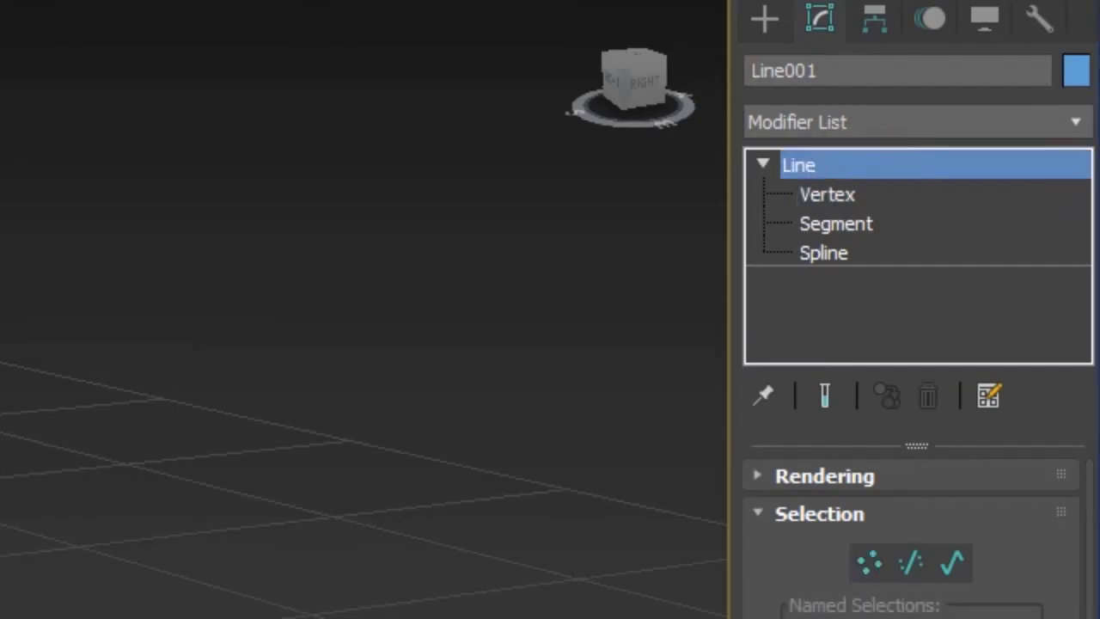
click(762, 475)
scroll(765, 475, down, 1)
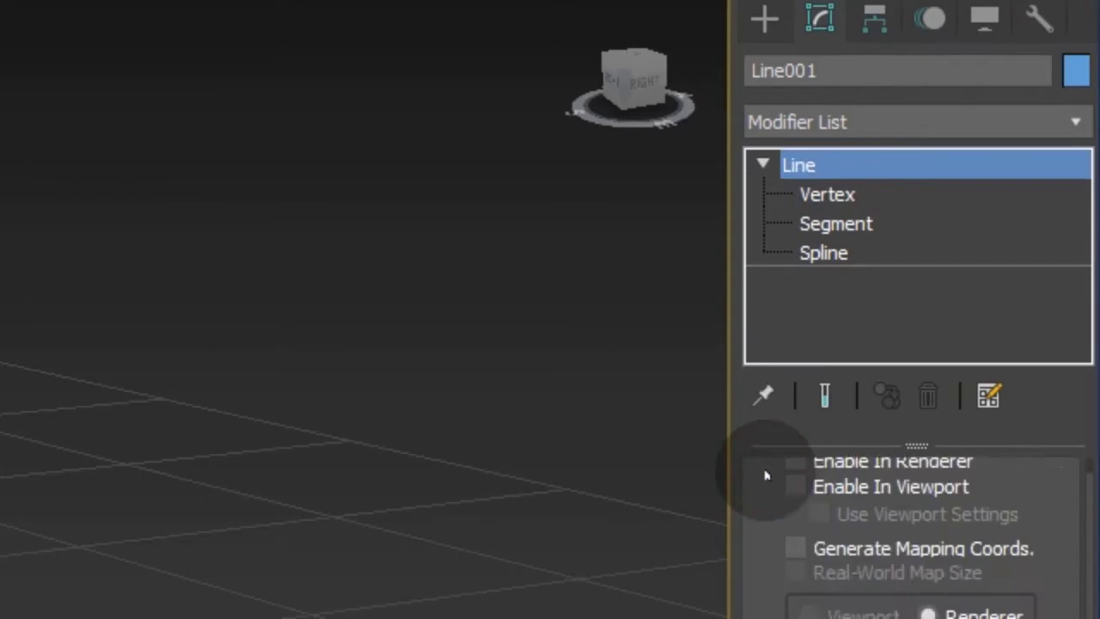
scroll(764, 472, up, 1)
click(796, 512)
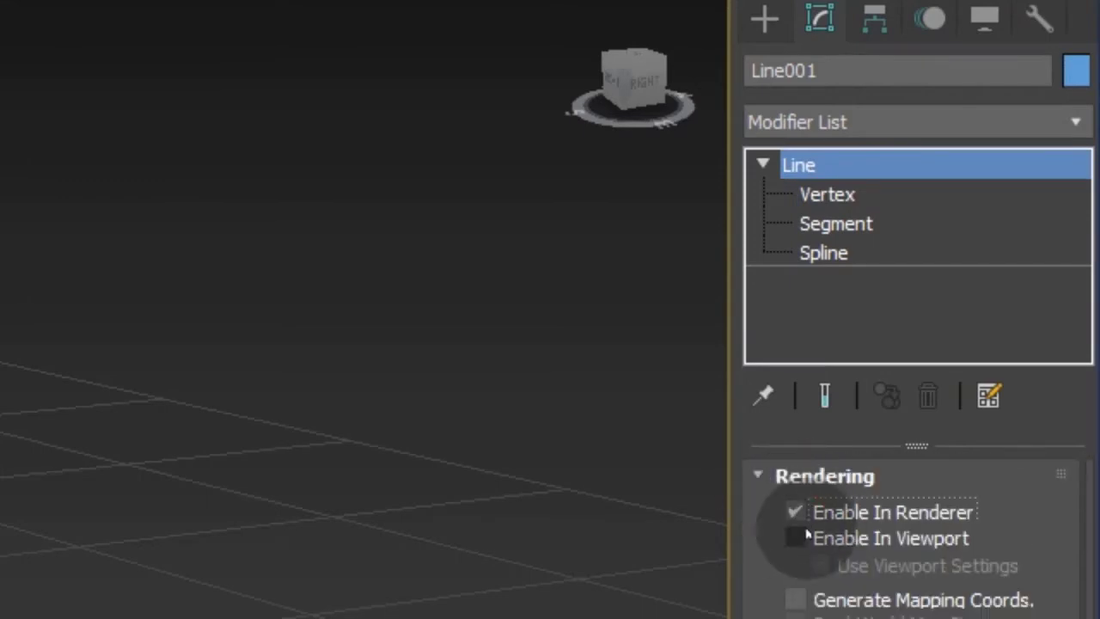
click(796, 538)
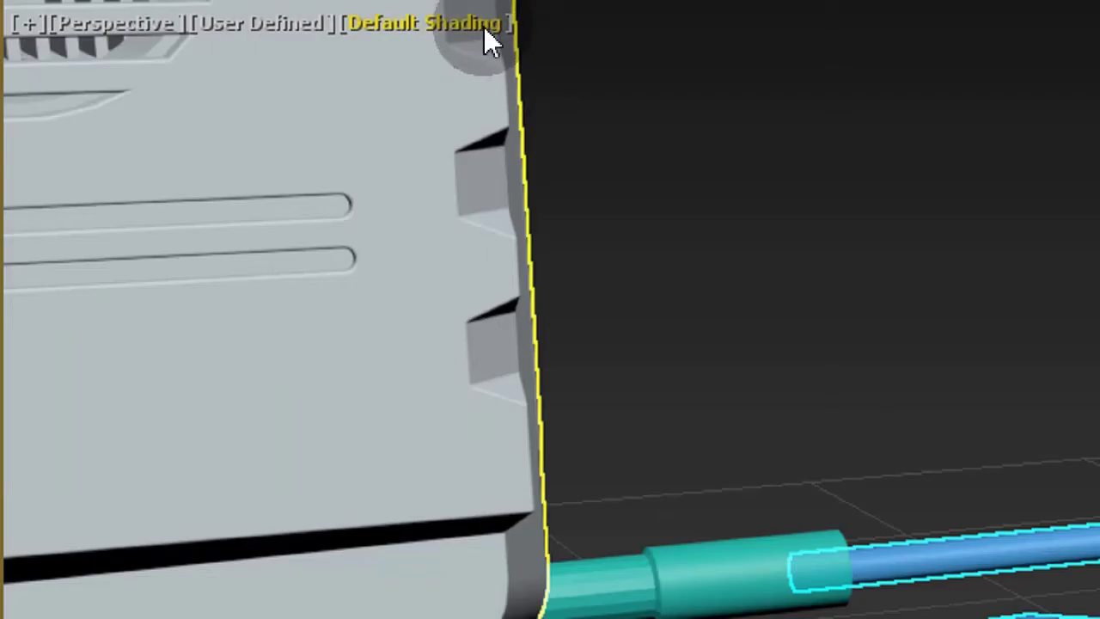
Switch the viewport to wireframe and lower the tube's Sides from 12 to 10.
click(172, 64)
click(695, 372)
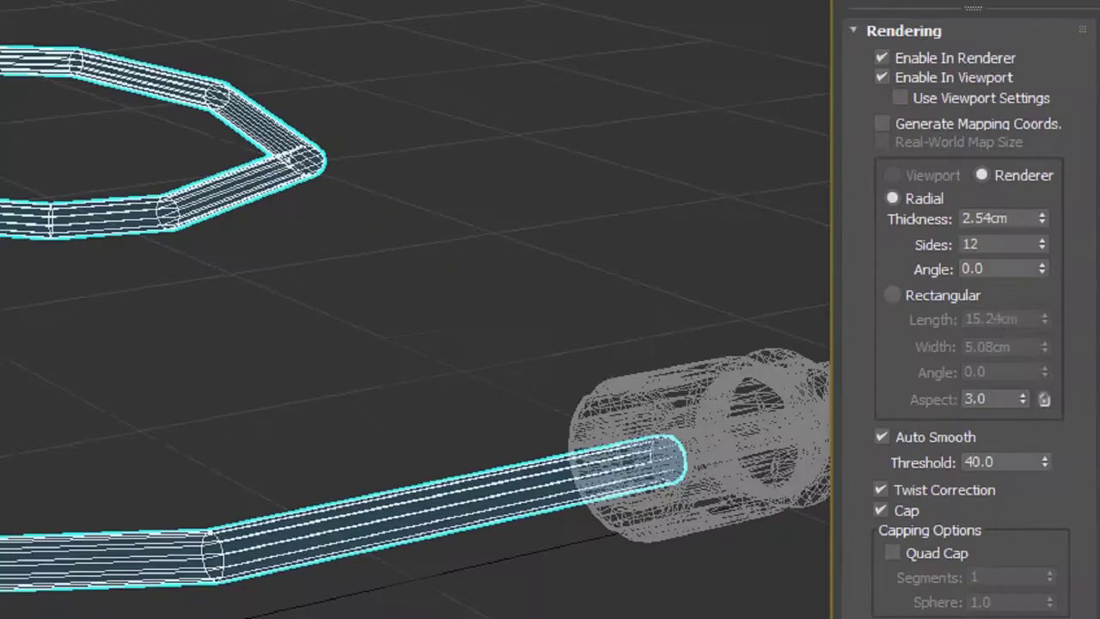
click(1069, 333)
click(1040, 248)
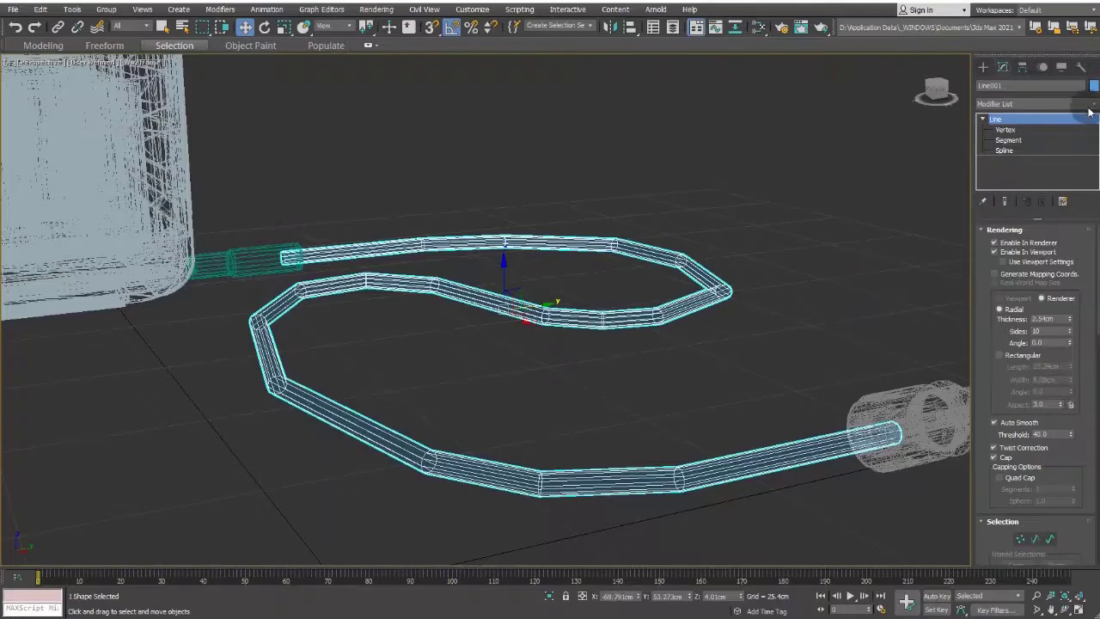
Add Normalize Spline to Line001, switch it to Knot Count and set the spinner to 23.
click(1093, 106)
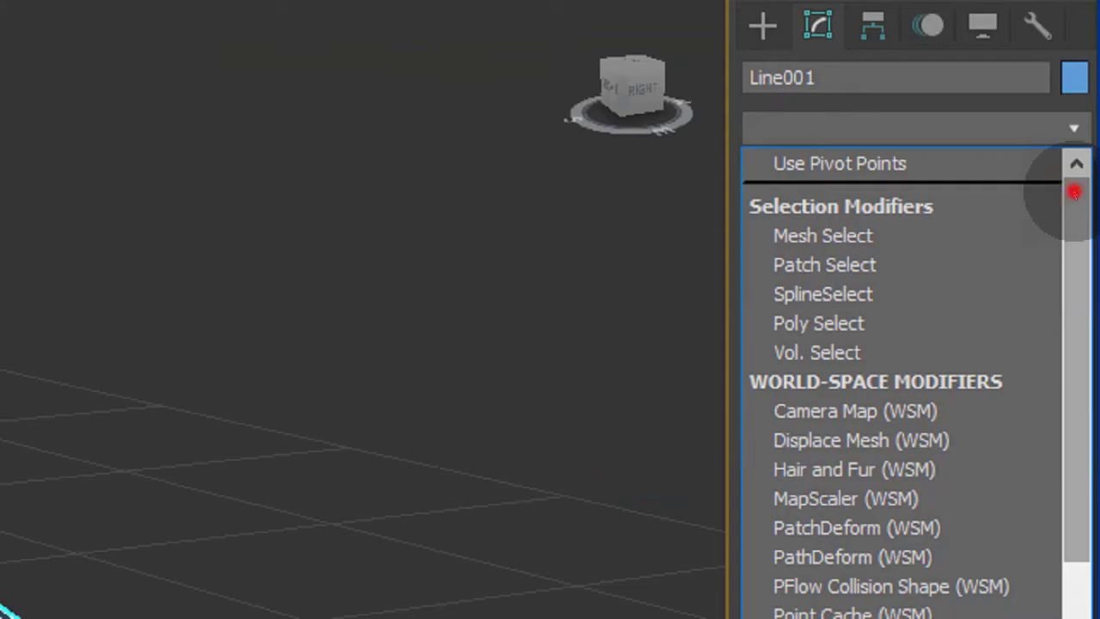
drag(1074, 193, 1088, 615)
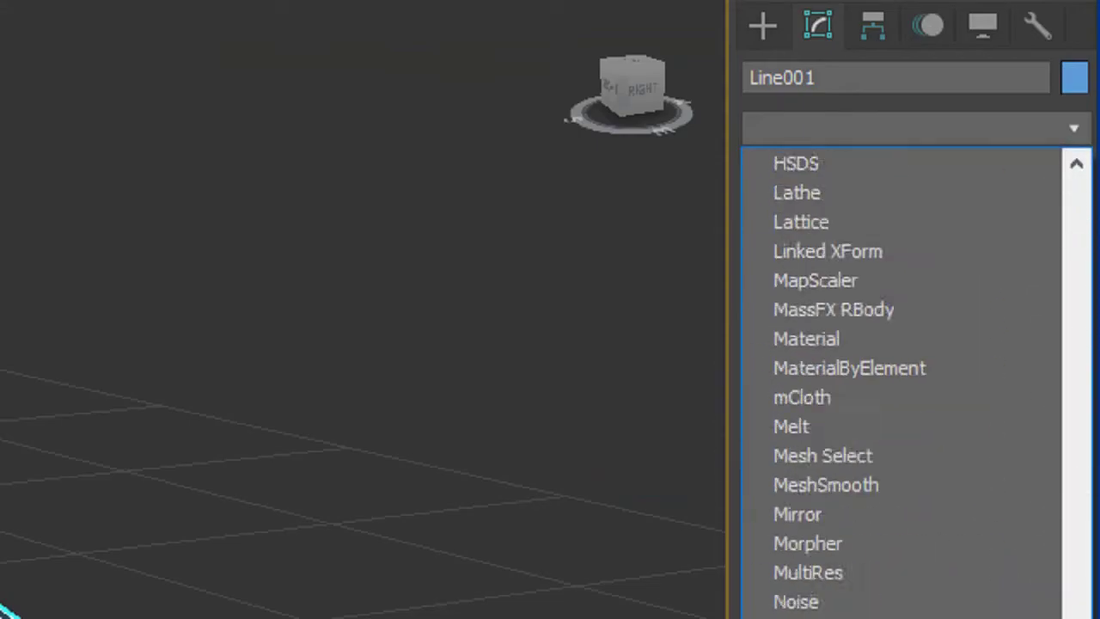
click(906, 396)
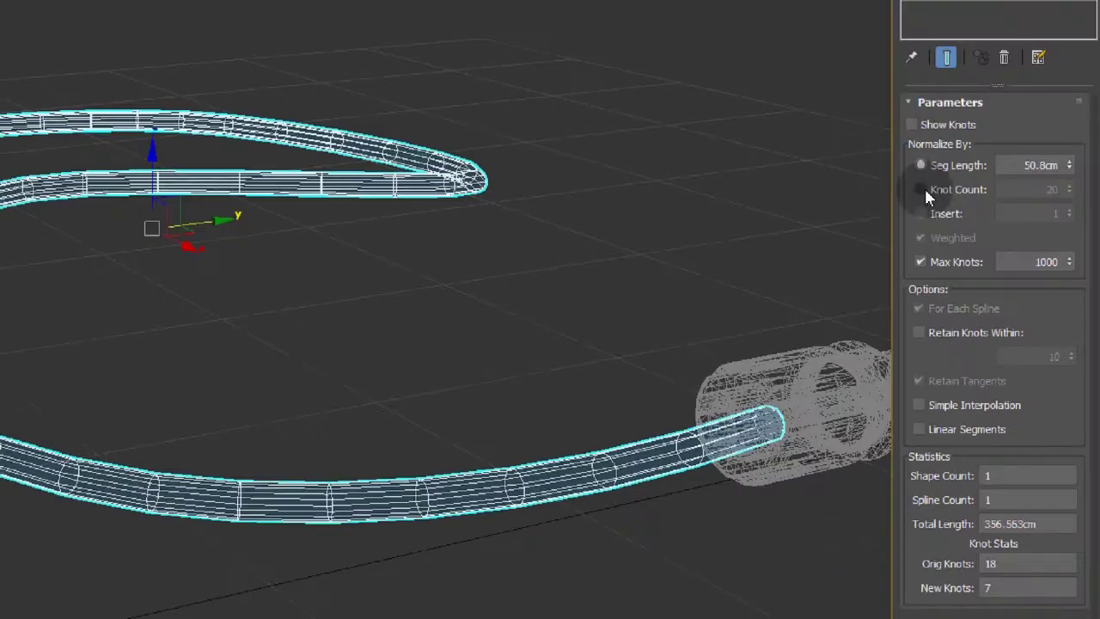
click(921, 190)
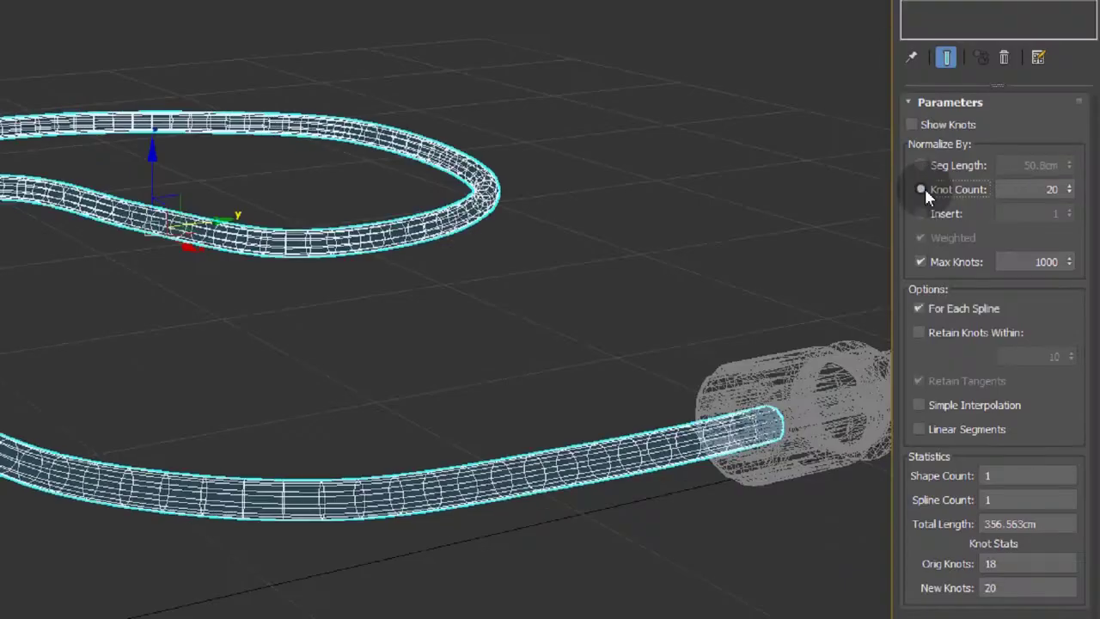
click(1071, 193)
click(1071, 193)
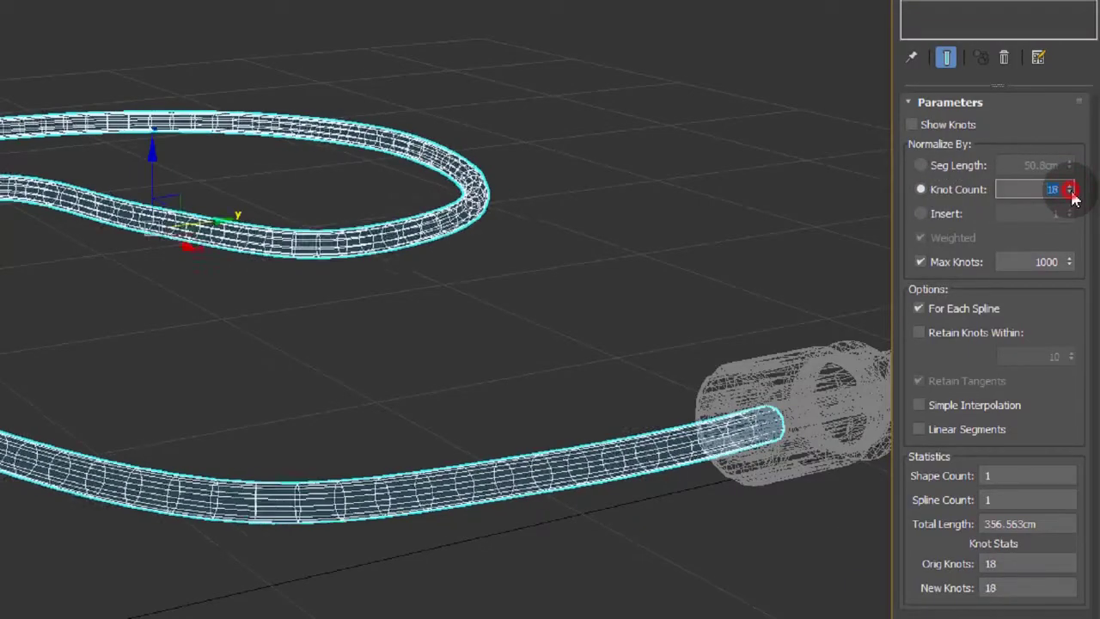
click(1071, 193)
click(1071, 193)
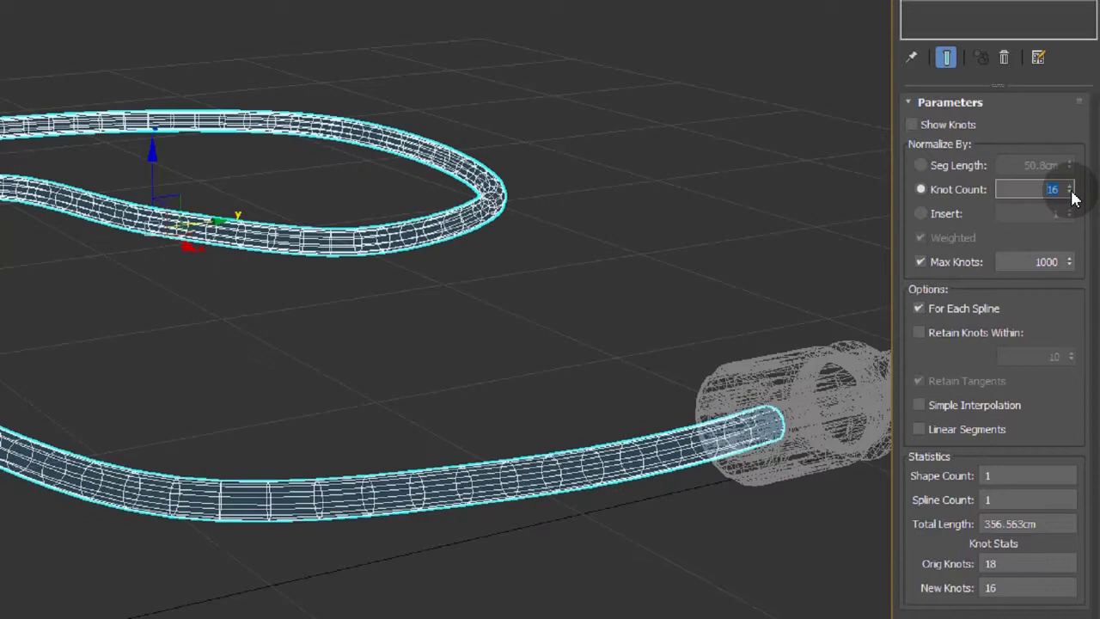
drag(1073, 187, 1074, 190)
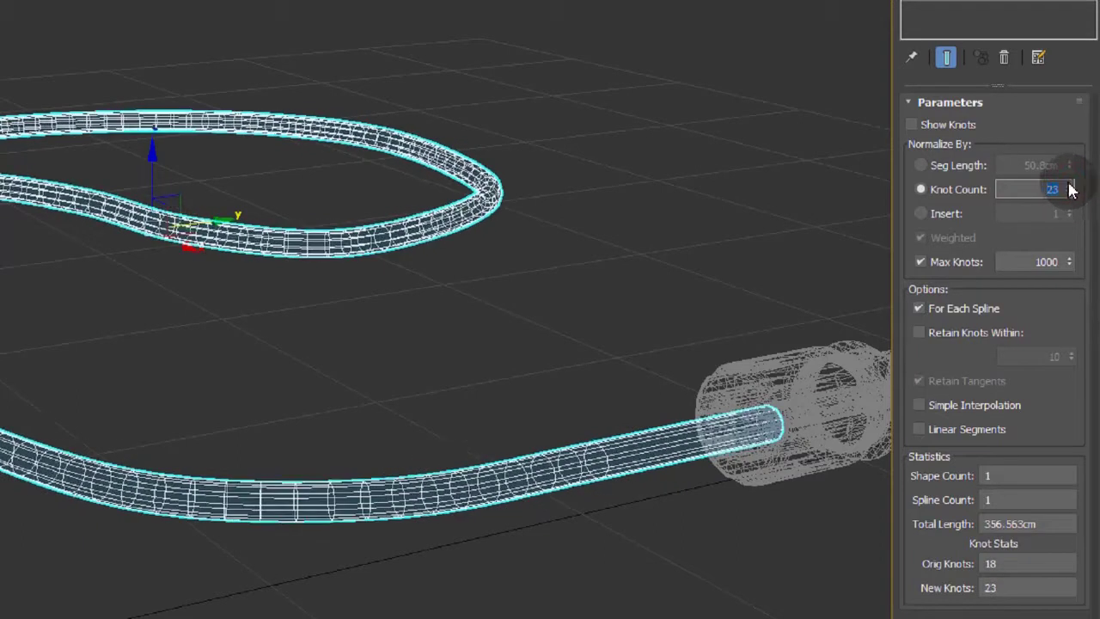
click(1070, 188)
click(1071, 194)
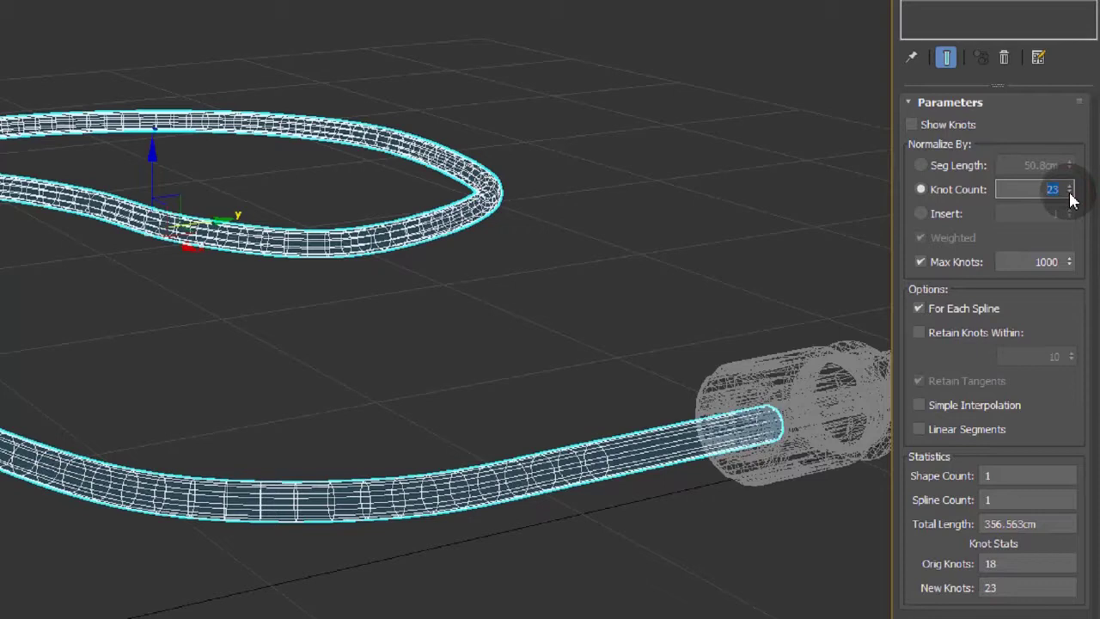
click(1072, 194)
click(1071, 187)
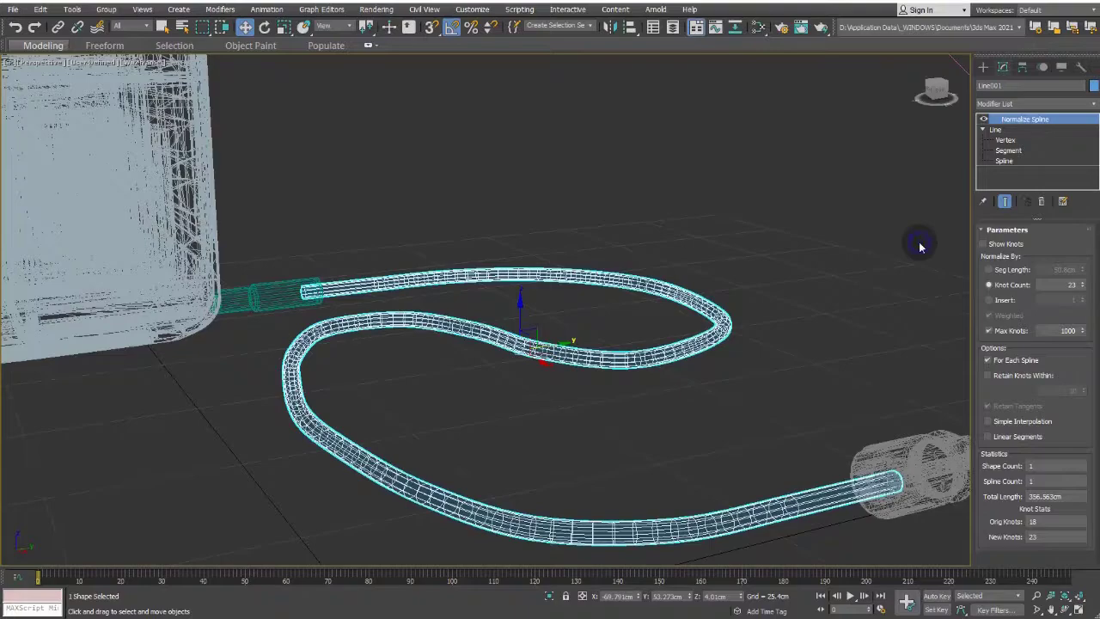
Return the viewport to shaded display and reselect the cable.
click(138, 66)
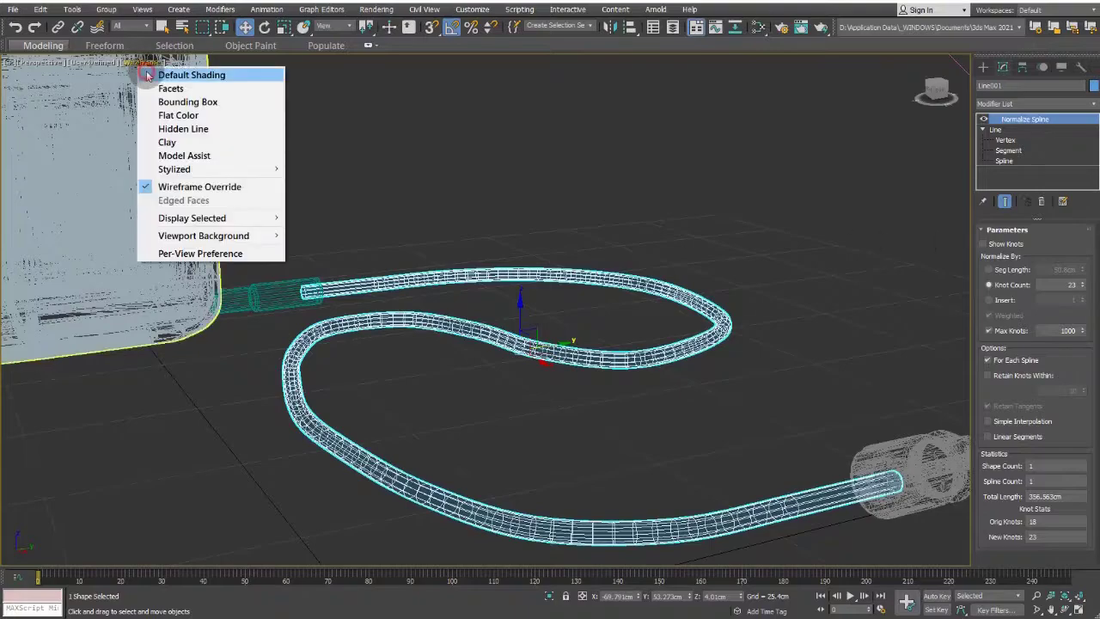
click(191, 75)
click(769, 244)
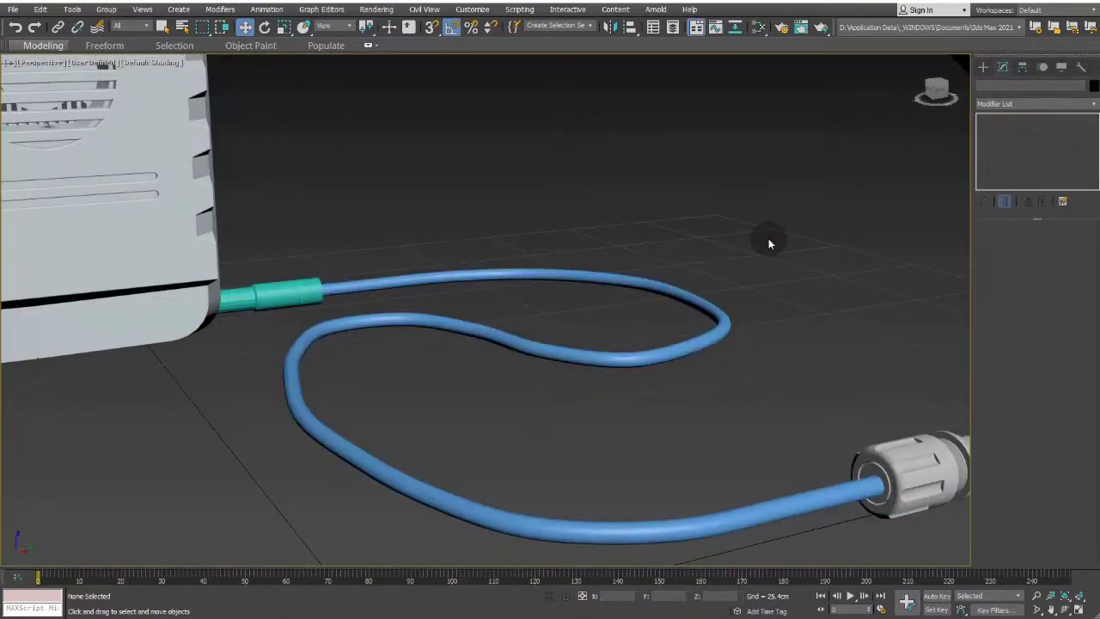
click(718, 335)
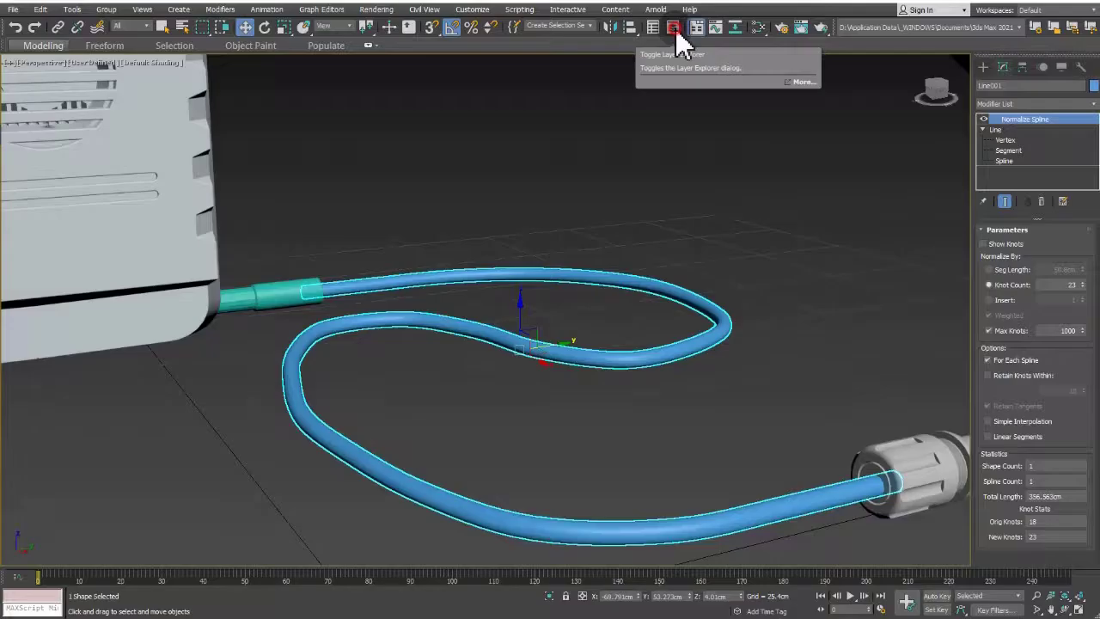
Rename Line001 to 'Cable' in the Scene Explorer.
click(674, 29)
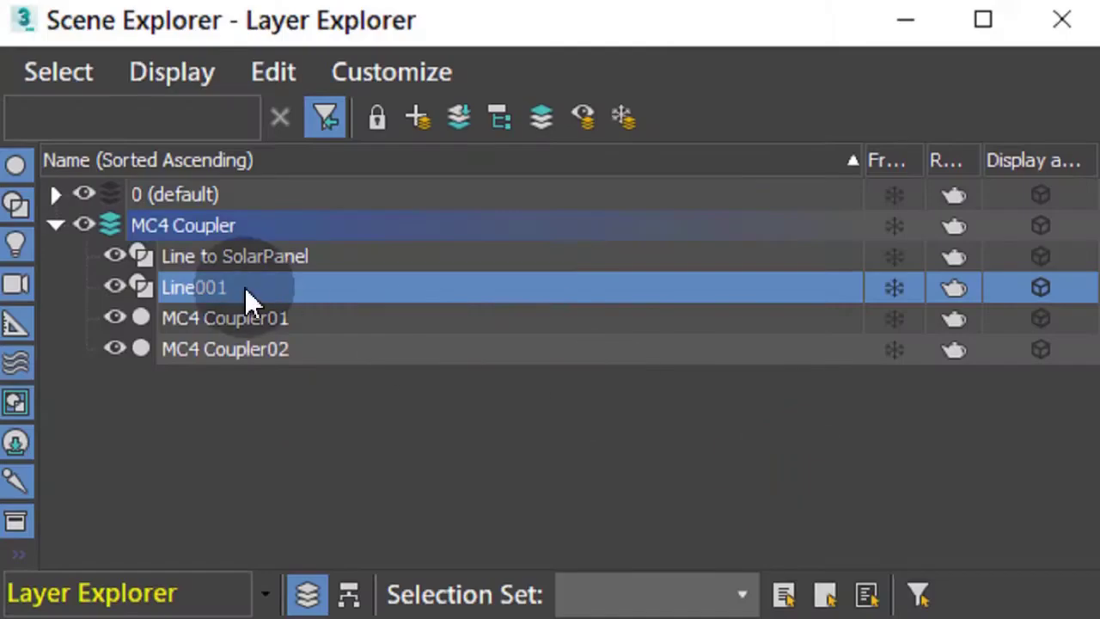
right_click(369, 243)
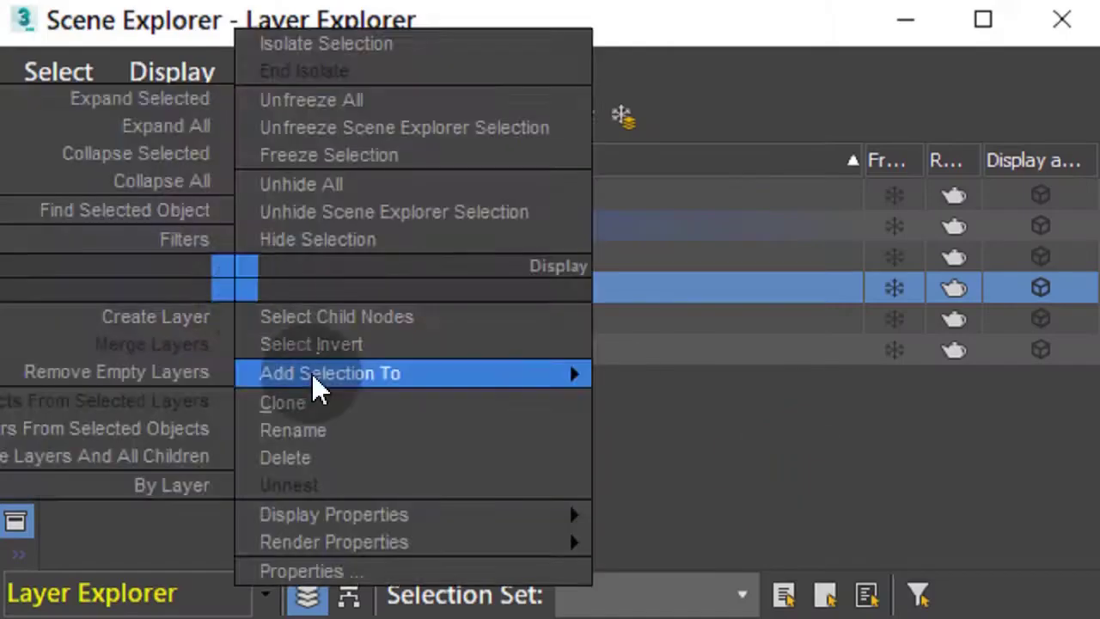
click(330, 426)
text(Cable)
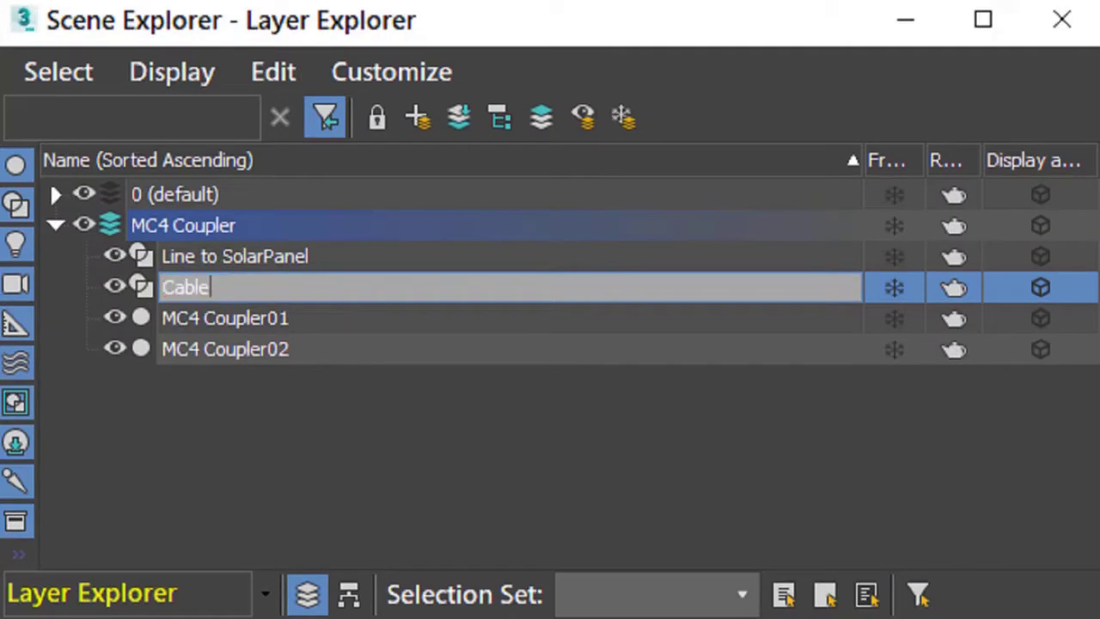
key(Return)
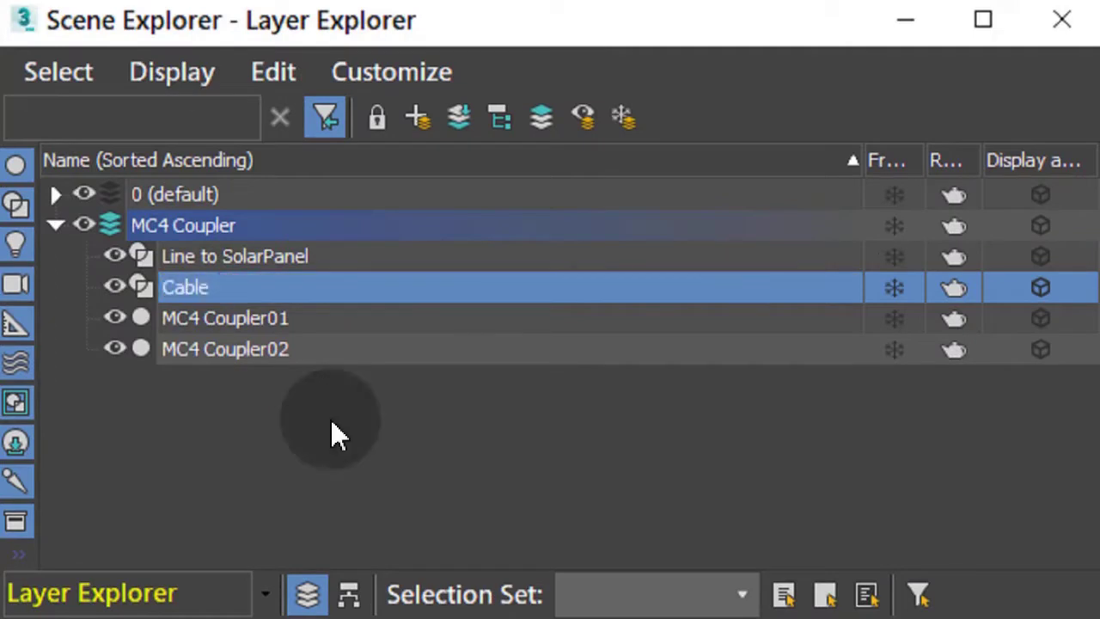
Clone Cable as an independent Copy named 'Cable mCloth' and hide the original Cable.
right_click(249, 288)
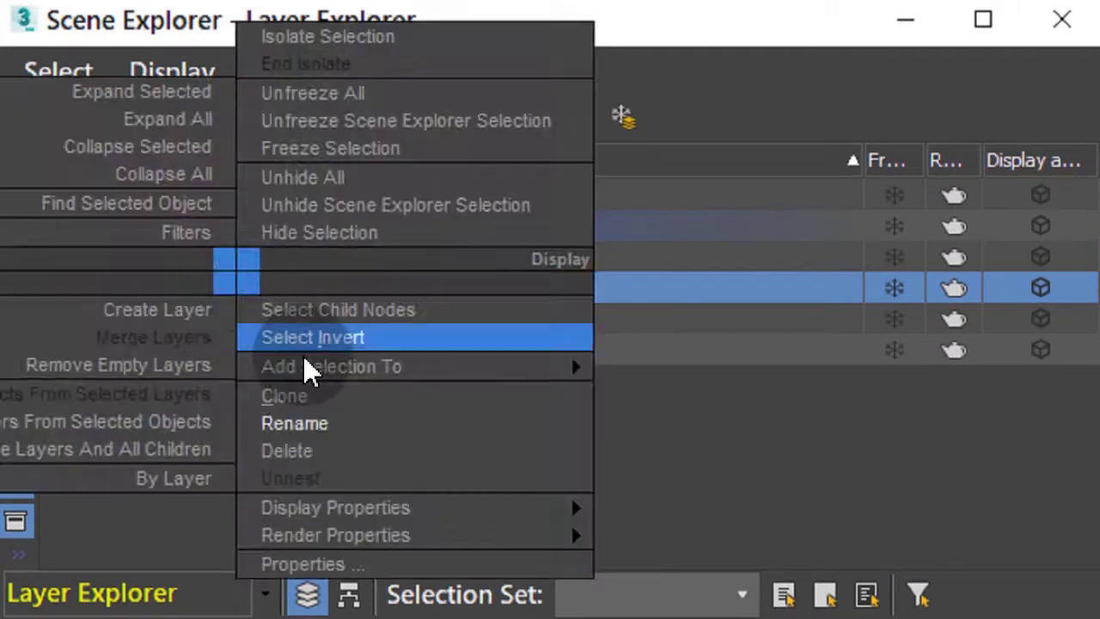
click(319, 394)
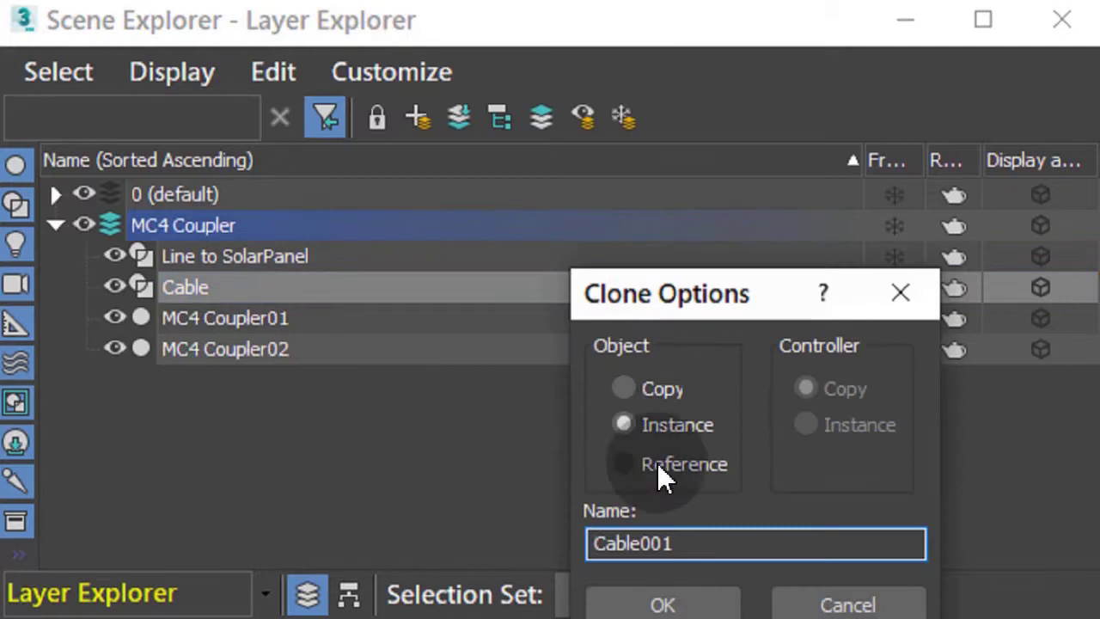
click(760, 297)
drag(760, 296, 629, 166)
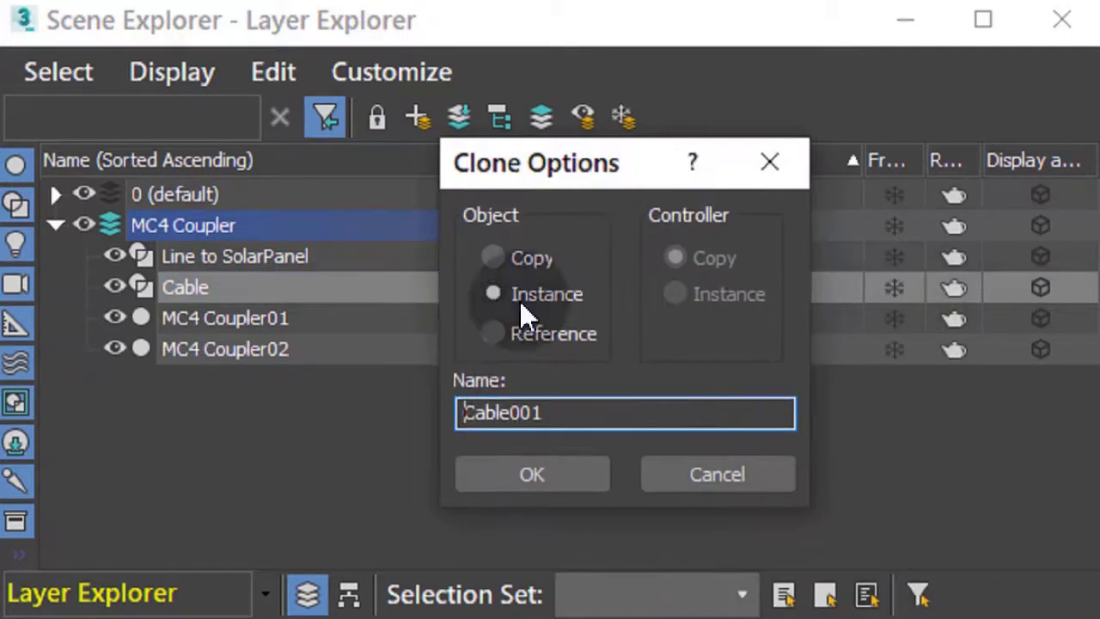
drag(513, 412, 573, 413)
key(BackSpace)
text(mCloth)
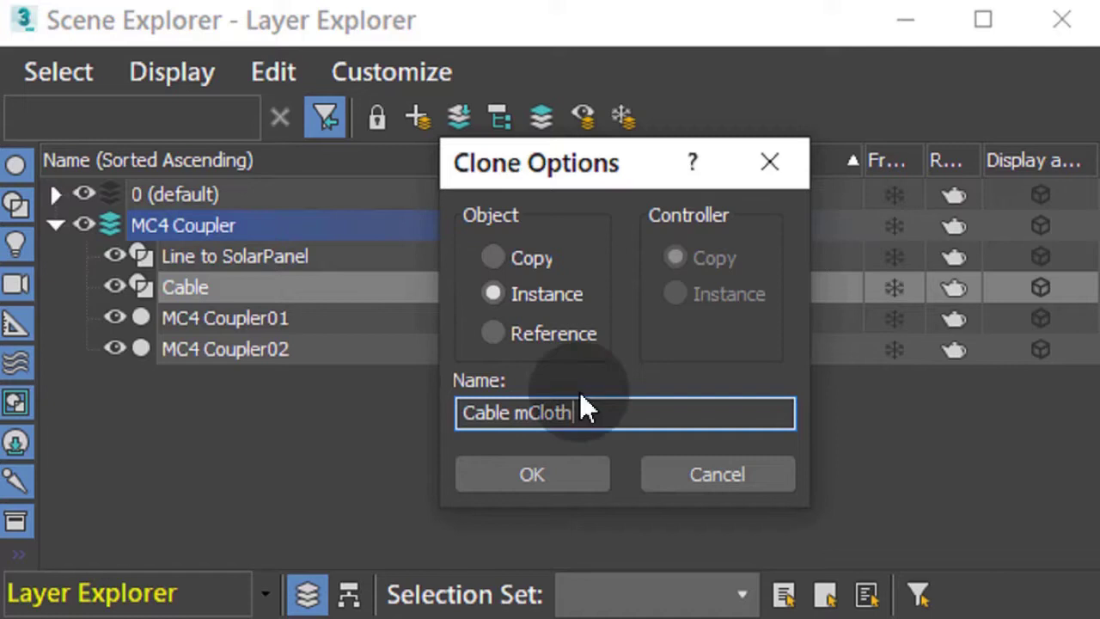
click(493, 257)
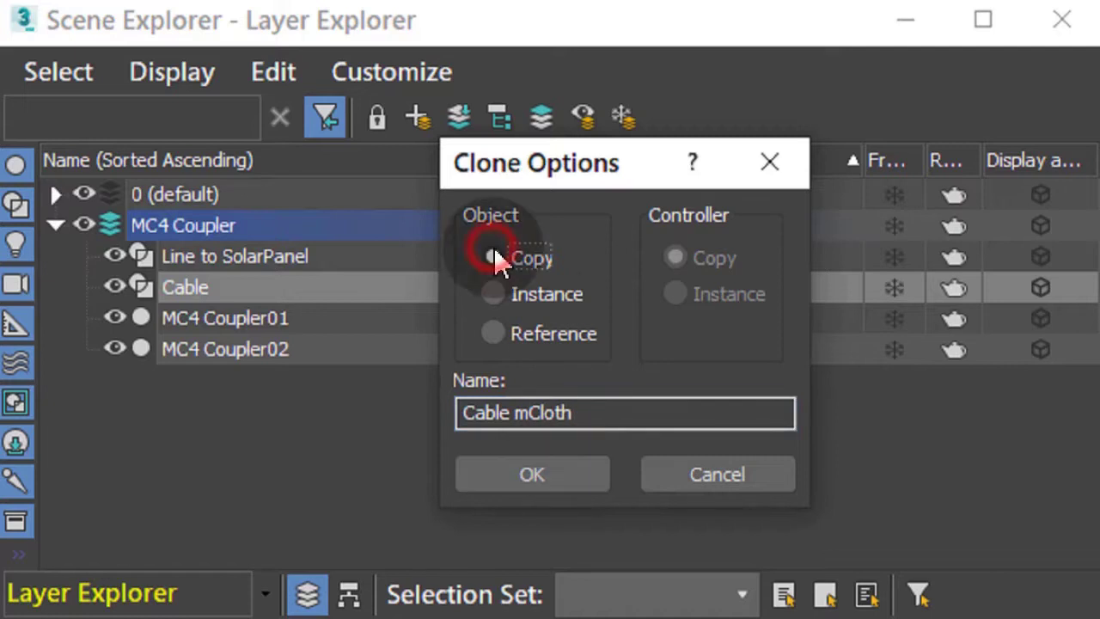
click(562, 470)
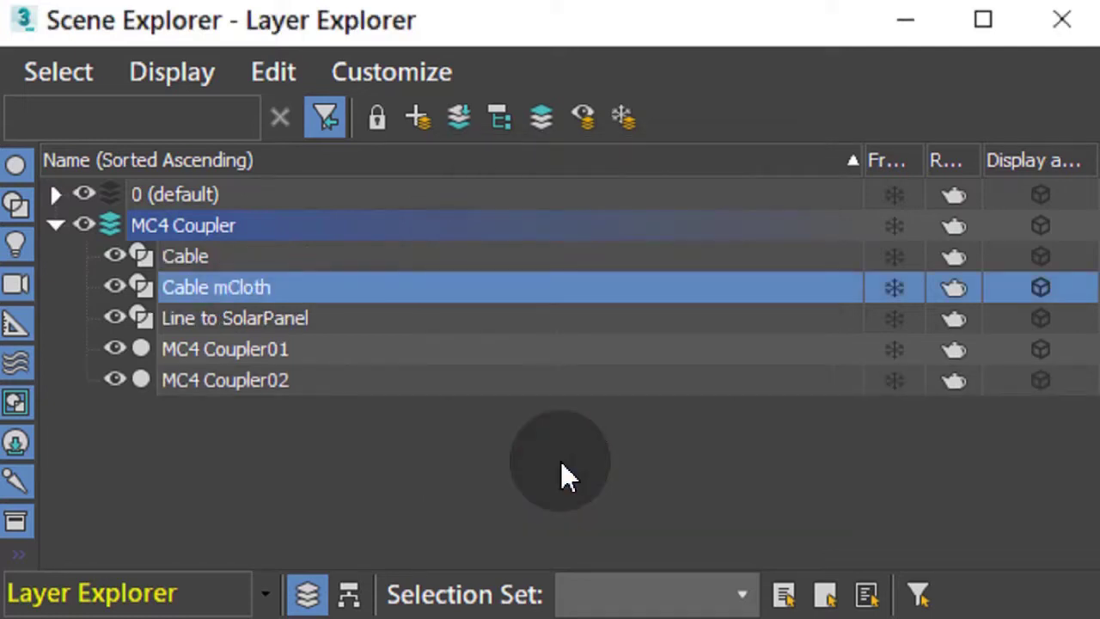
click(115, 255)
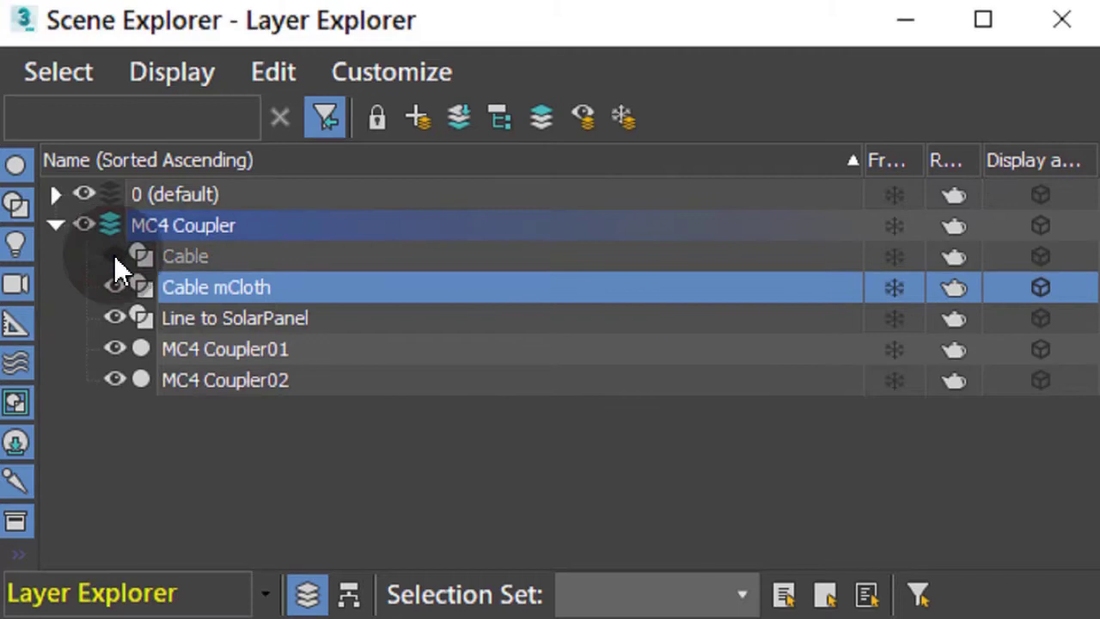
Close the Scene Explorer, set Wireframe Override, and frame the cable end and connector.
click(1061, 21)
click(153, 62)
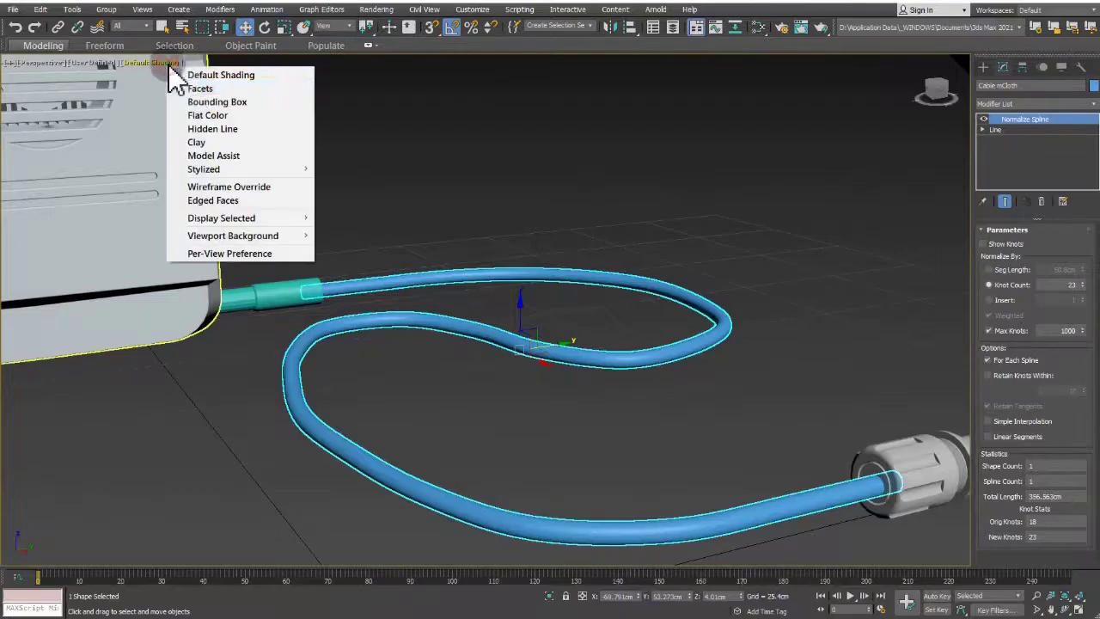
click(231, 187)
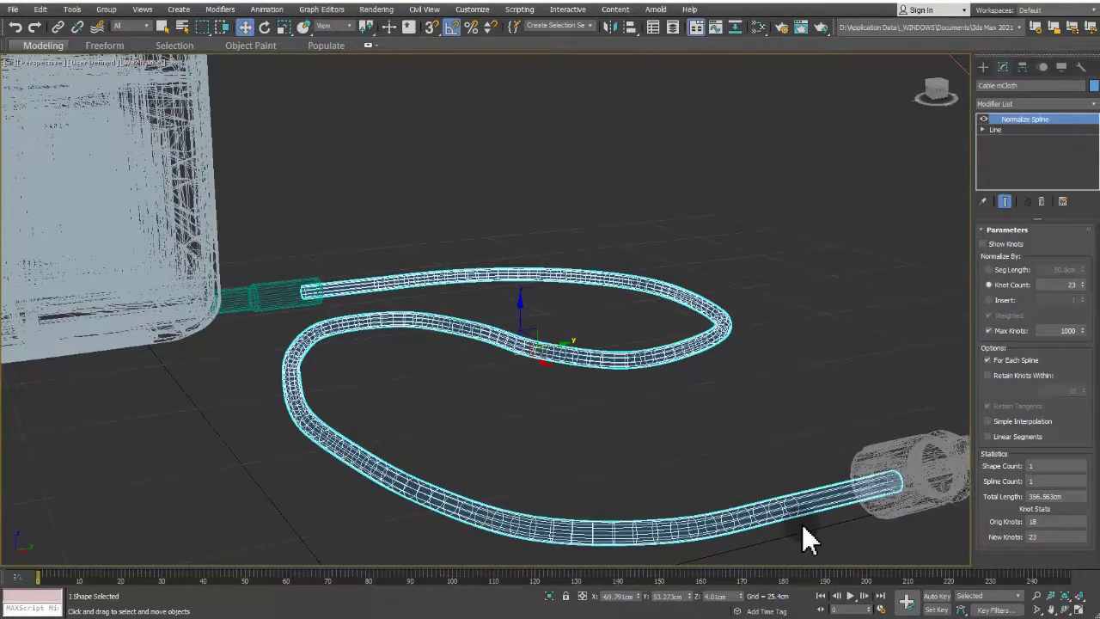
scroll(801, 526, up, 3)
scroll(795, 533, up, 3)
scroll(789, 541, down, 3)
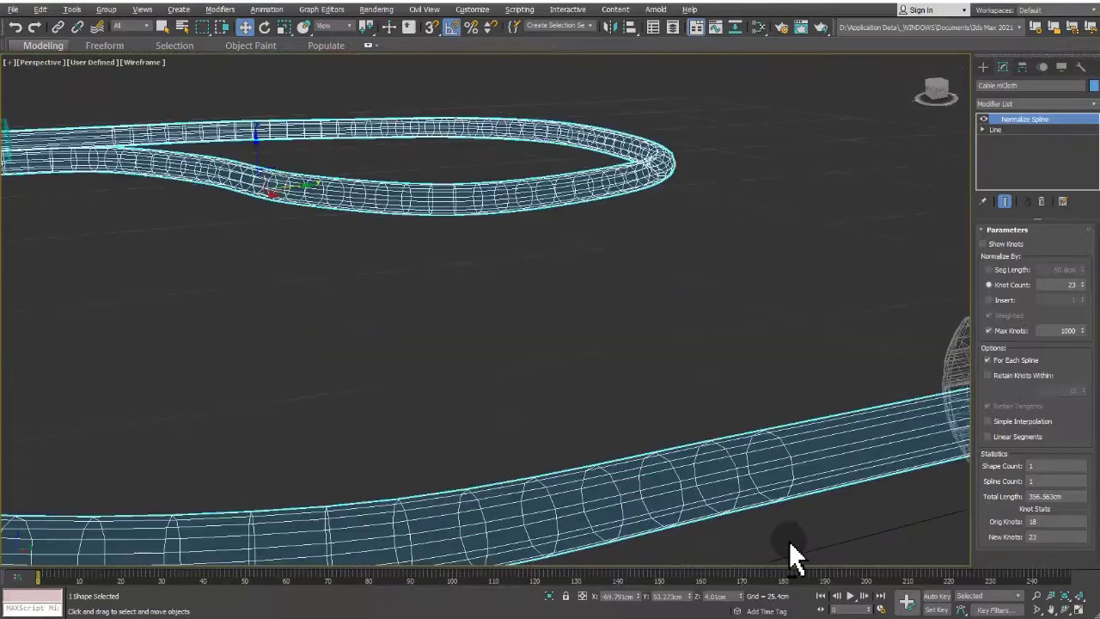
mouse_move(833, 470)
middle_down()
mouse_move(790, 412)
mouse_move(656, 404)
middle_up()
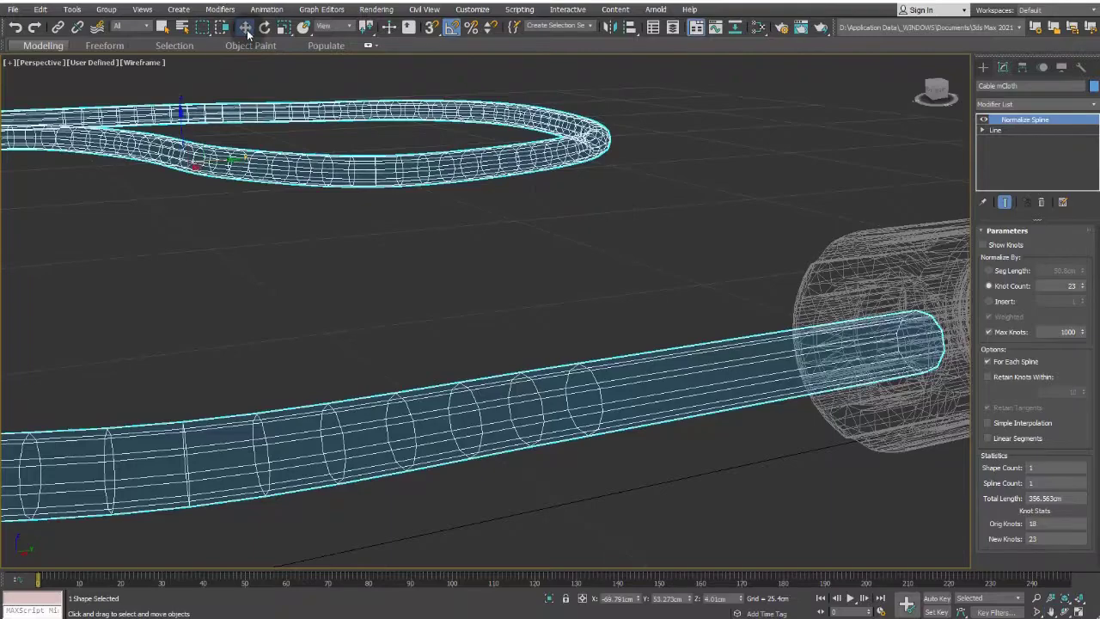
Apply an Edit Poly modifier to Cable mCloth from the ribbon and enter Polygon mode.
click(246, 28)
click(62, 47)
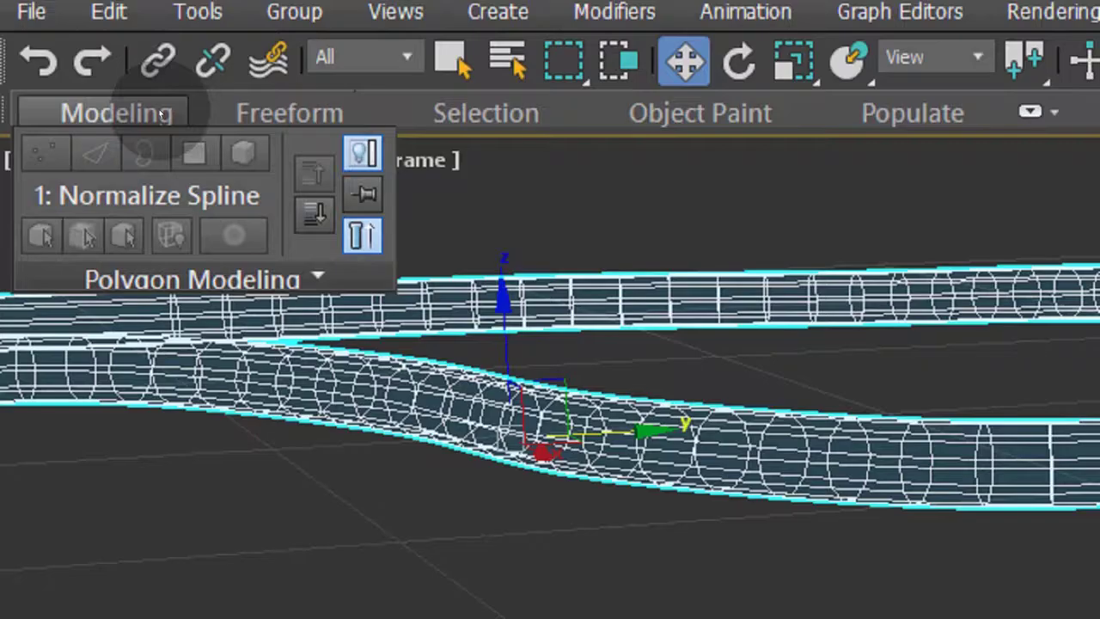
click(111, 105)
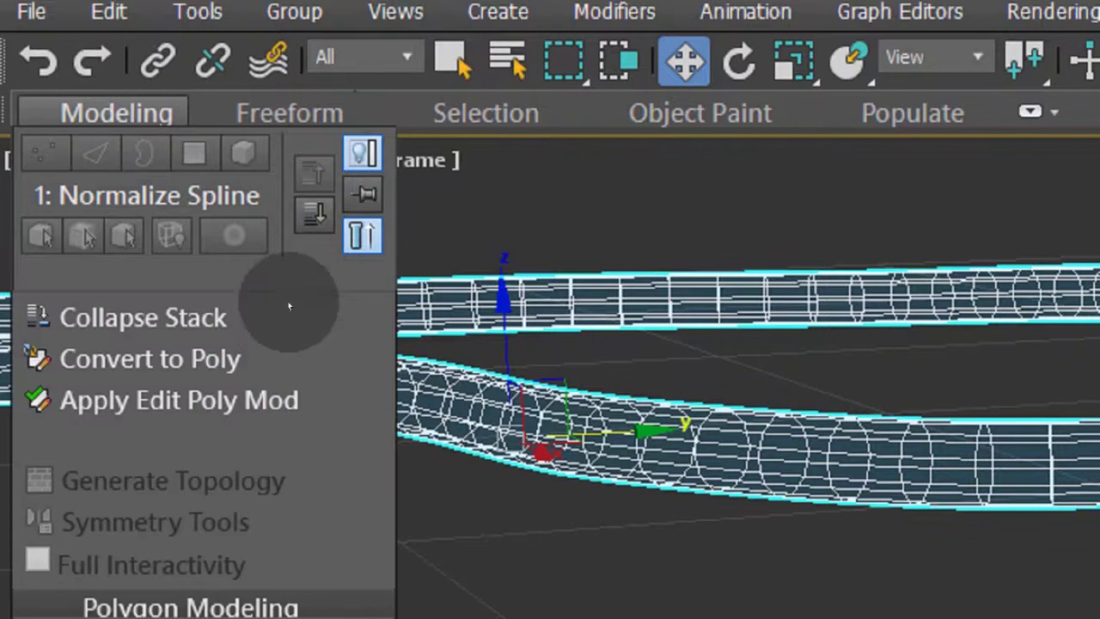
click(258, 397)
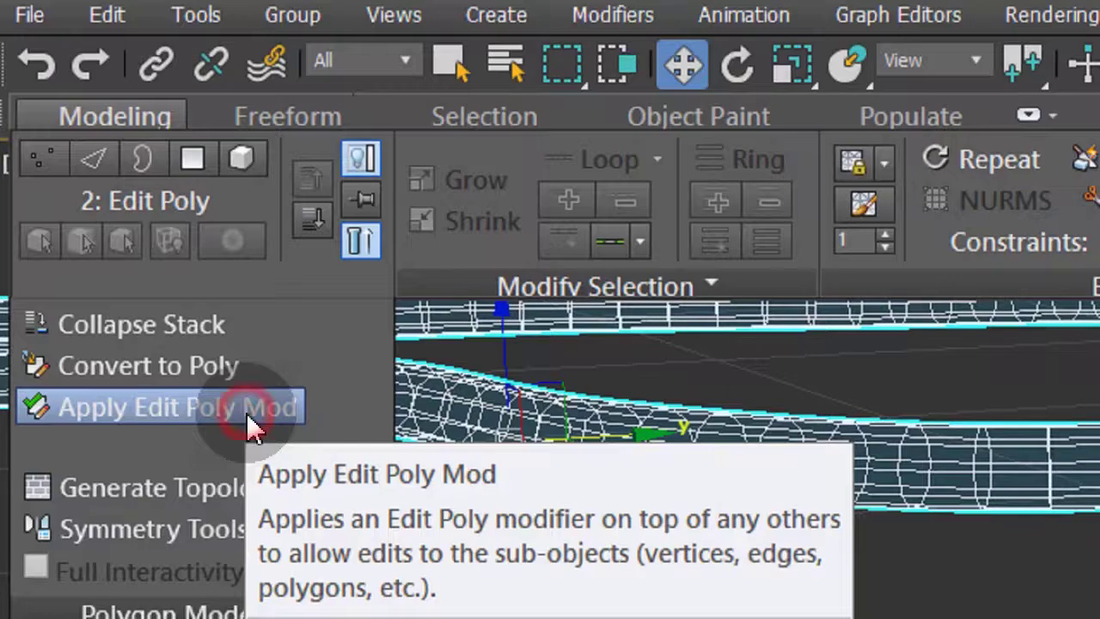
click(199, 161)
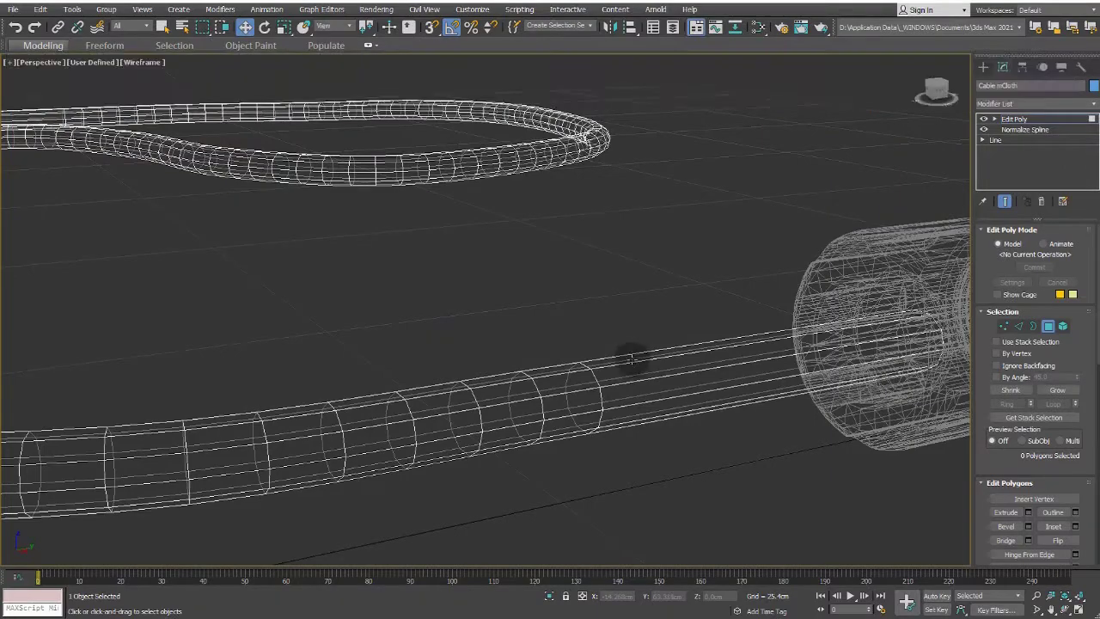
Keep one loop of two adjacent polygon rows, delete every other polygon, and exit Polygon mode.
click(600, 362)
ctrl+click(567, 369)
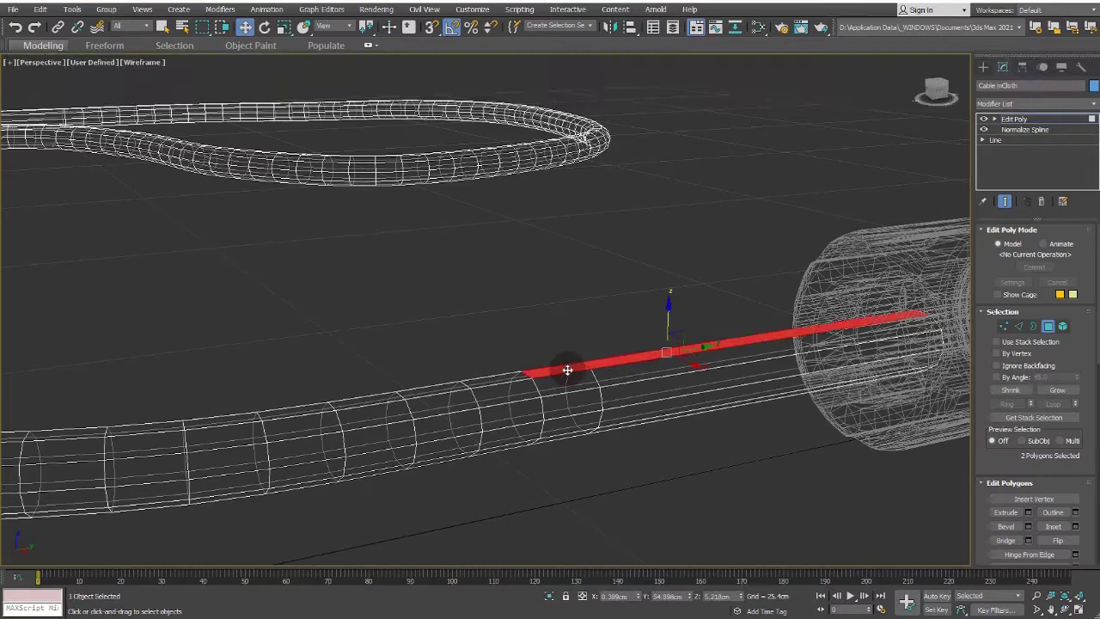
click(53, 46)
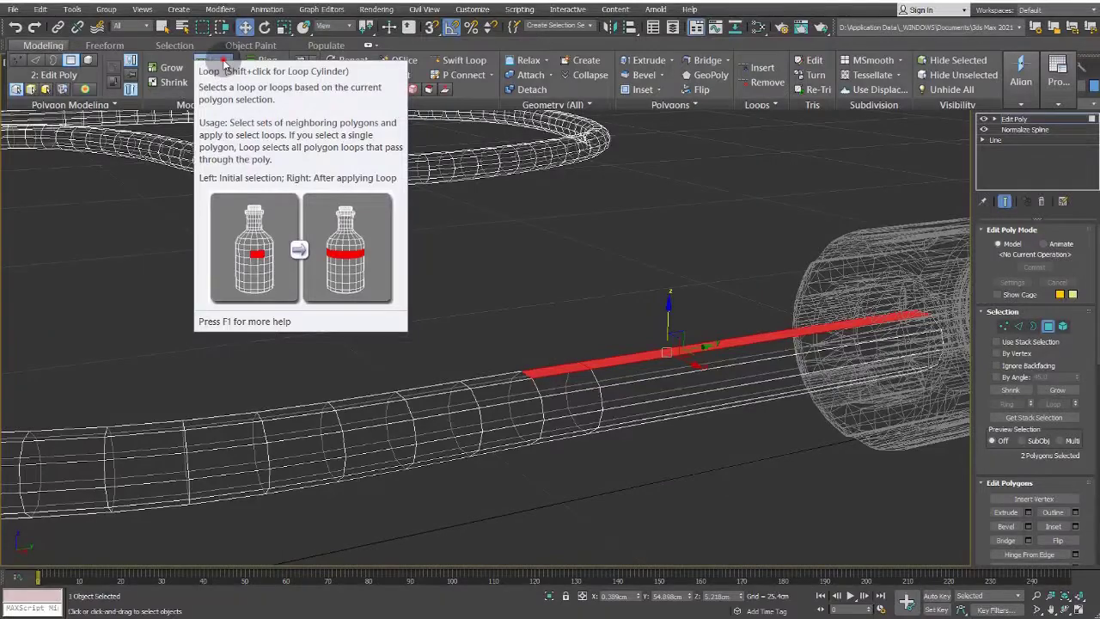
click(223, 65)
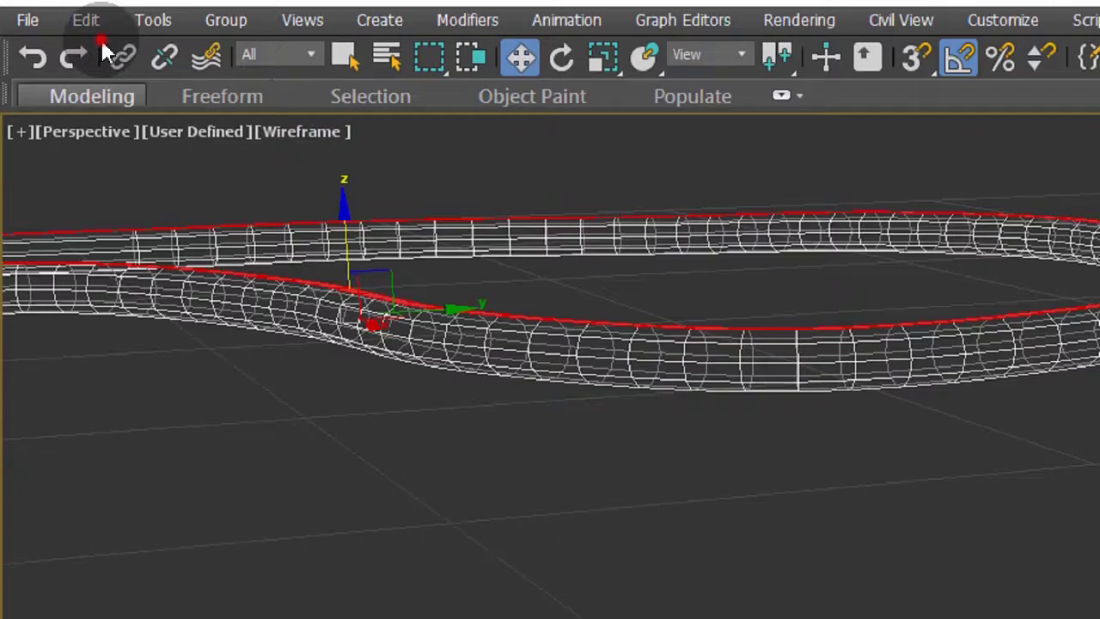
click(40, 9)
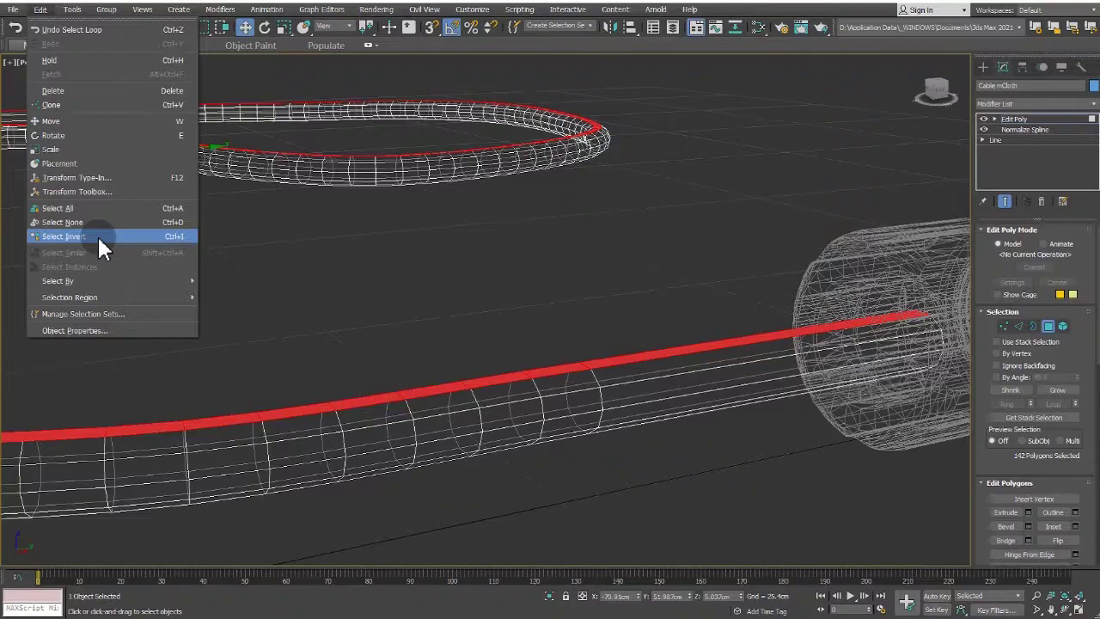
click(98, 237)
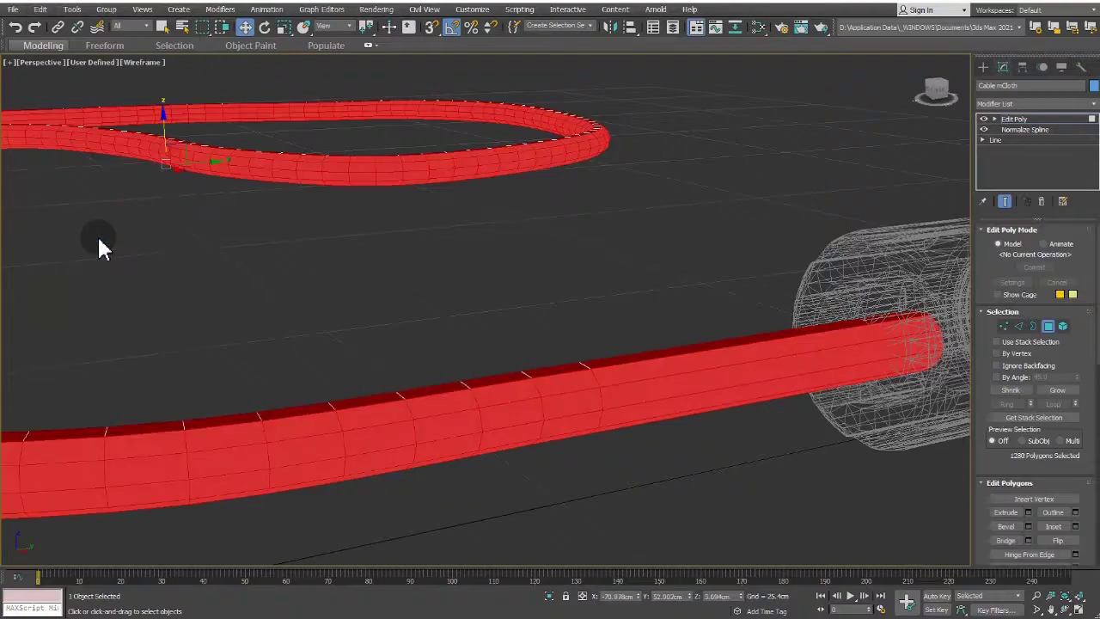
click(40, 8)
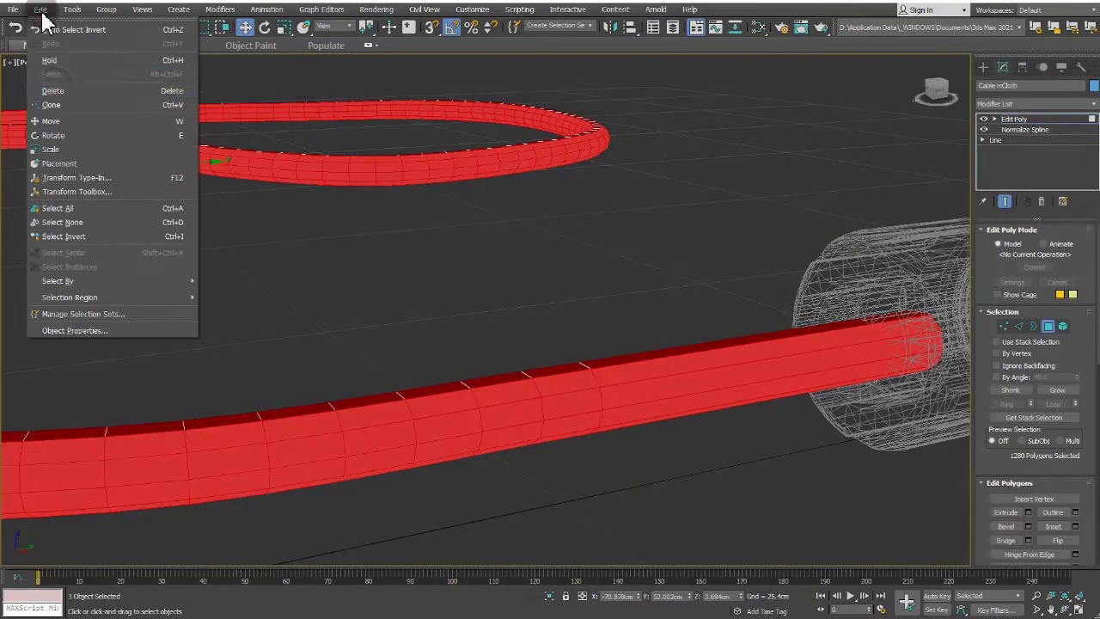
click(60, 90)
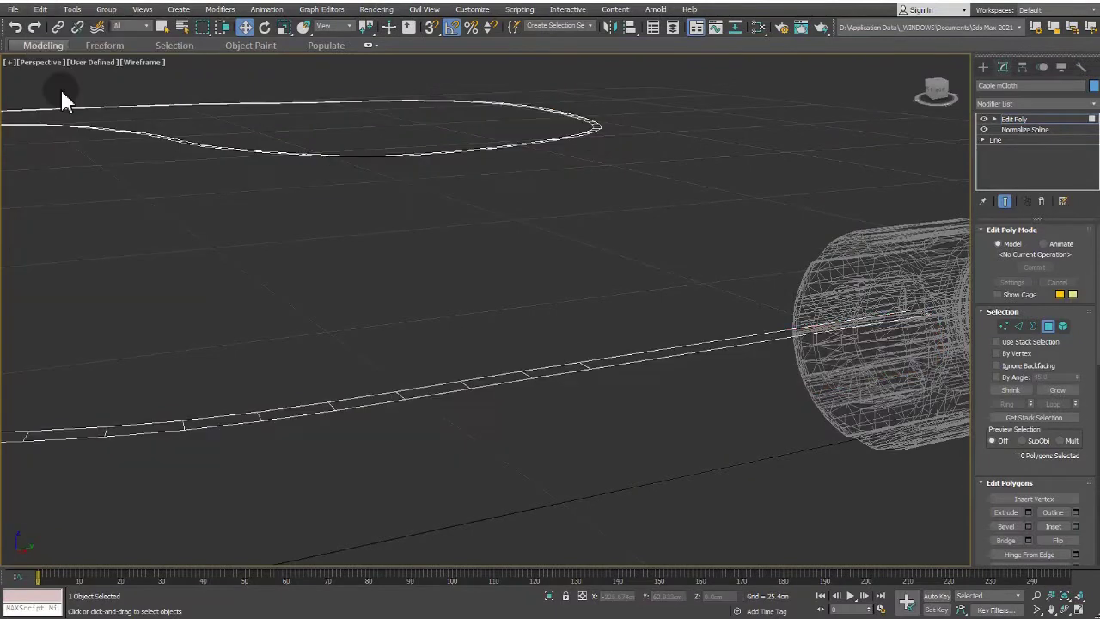
click(58, 47)
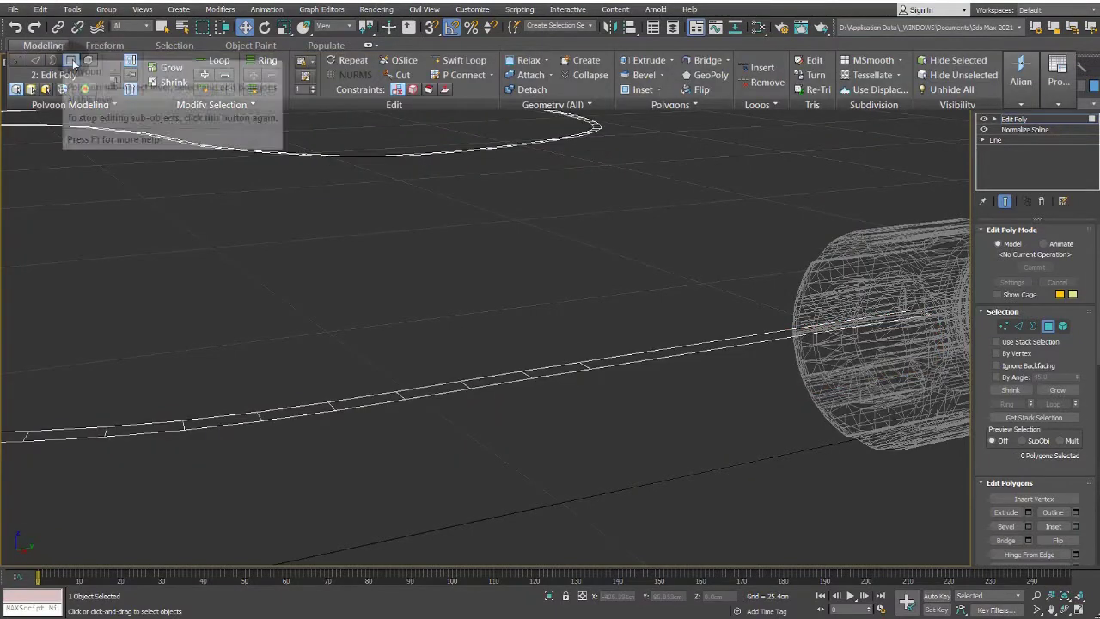
click(72, 62)
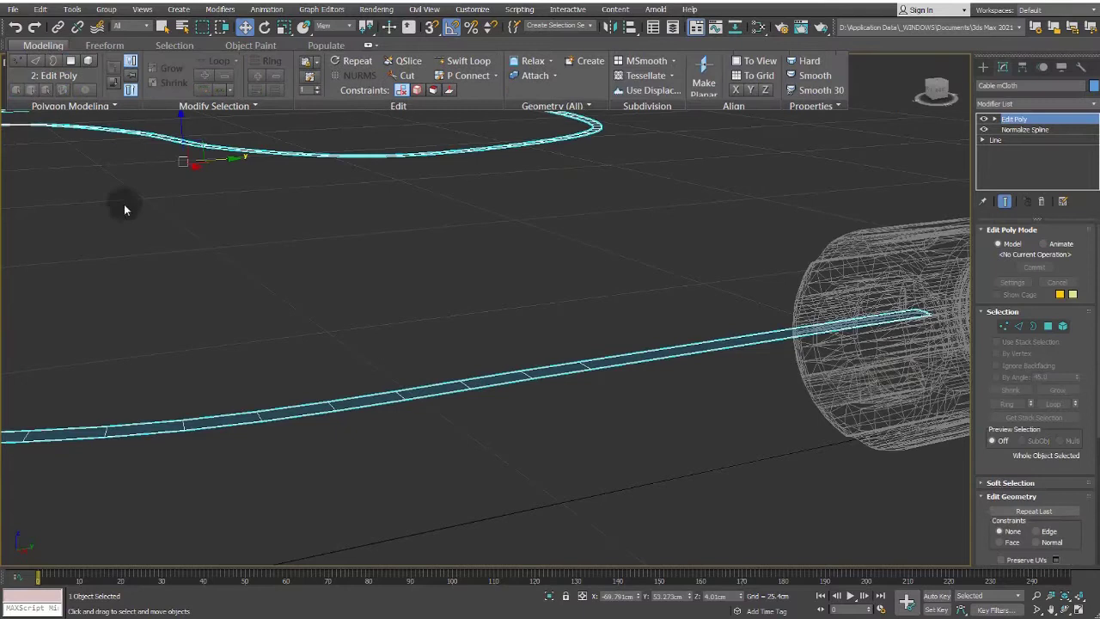
Lower the Cable mCloth ribbon by about 1 cm in the maximized Left view.
click(10, 63)
click(16, 74)
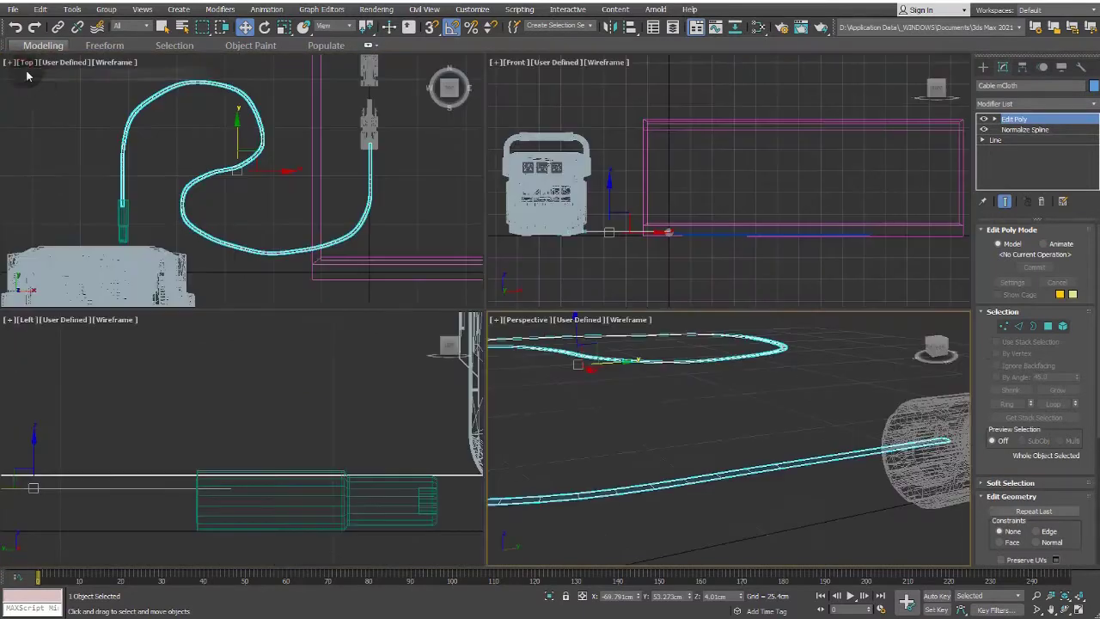
click(9, 319)
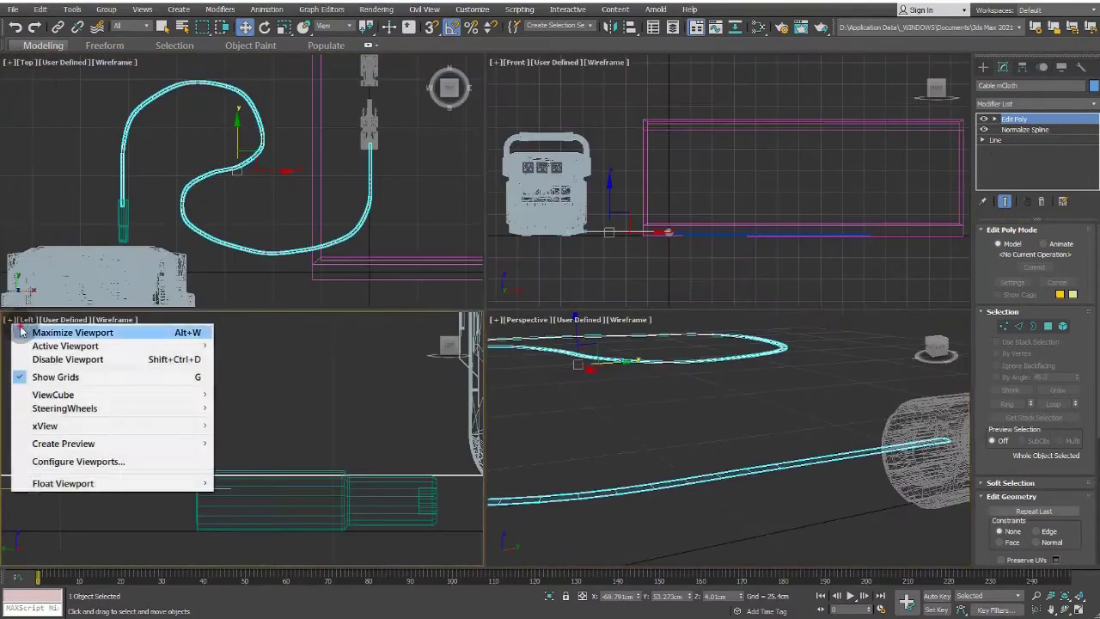
click(101, 330)
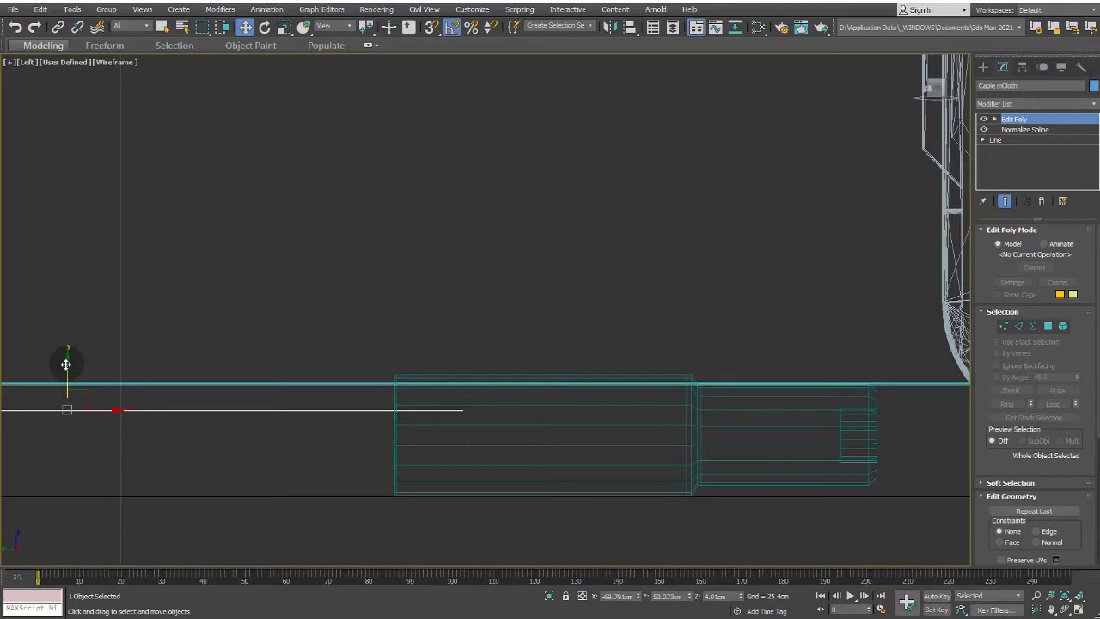
drag(67, 365, 65, 389)
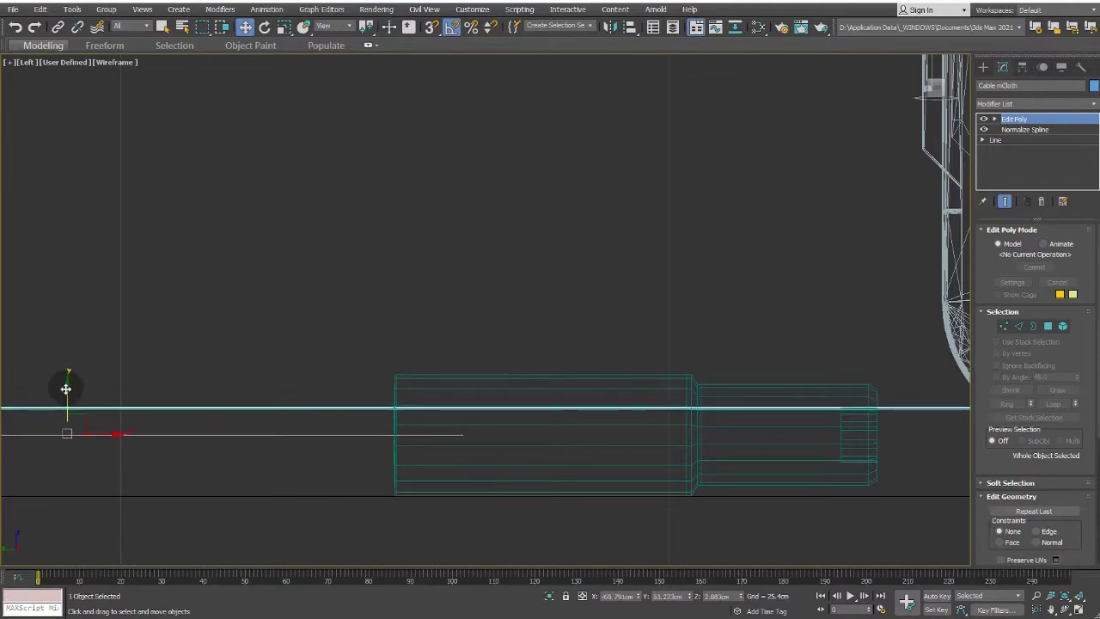
Maximize the Perspective viewport and frame the whole cable loop.
click(8, 62)
click(43, 74)
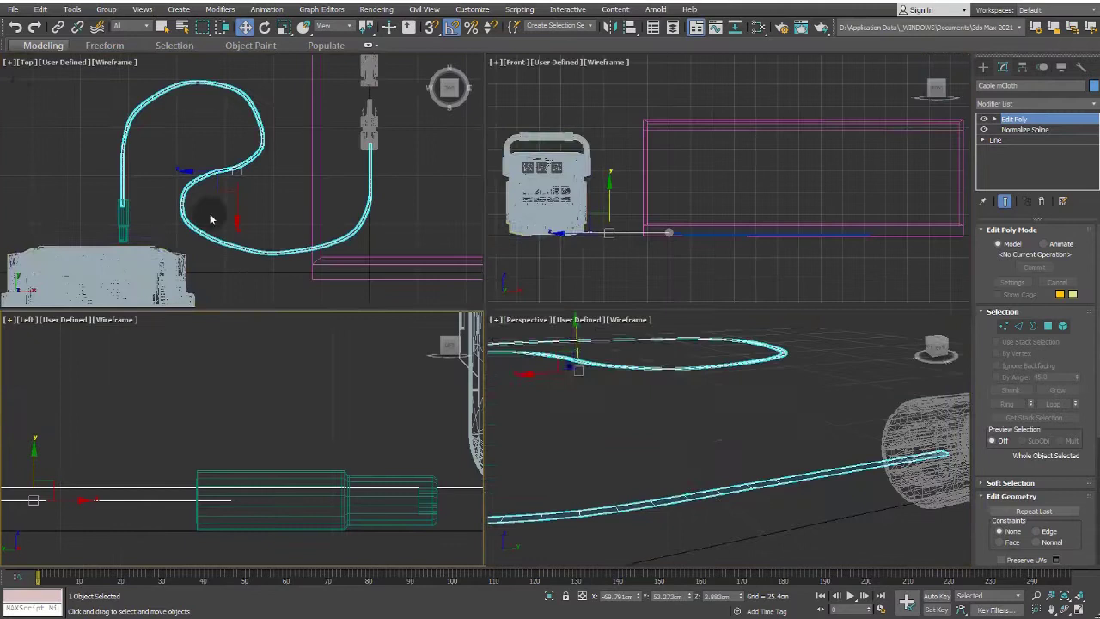
click(496, 323)
click(512, 330)
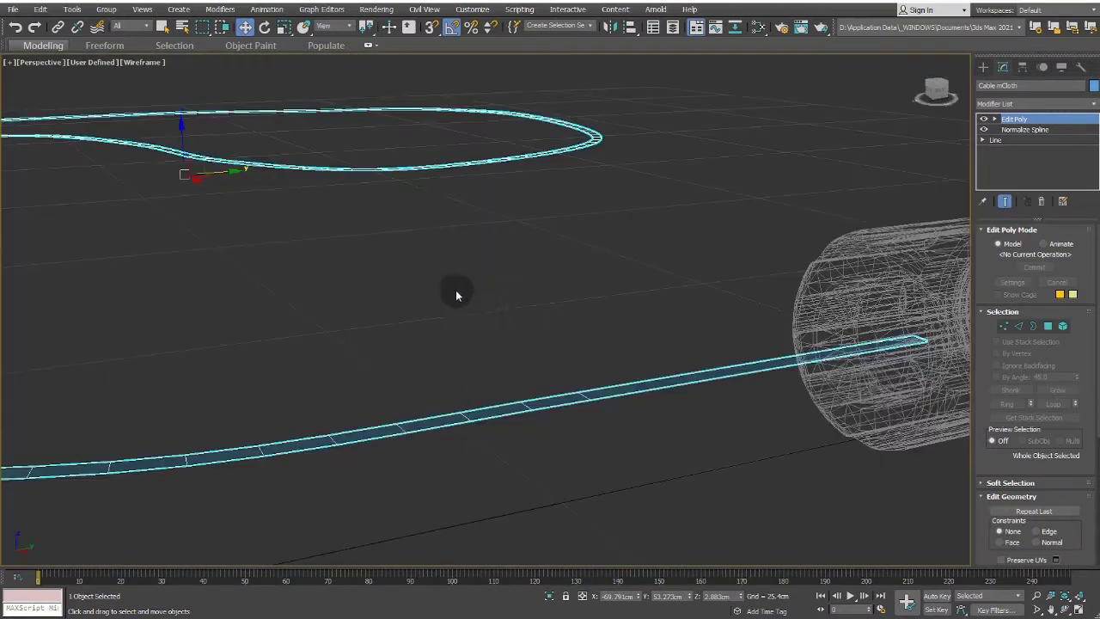
scroll(453, 294, down, 3)
scroll(451, 294, up, 2)
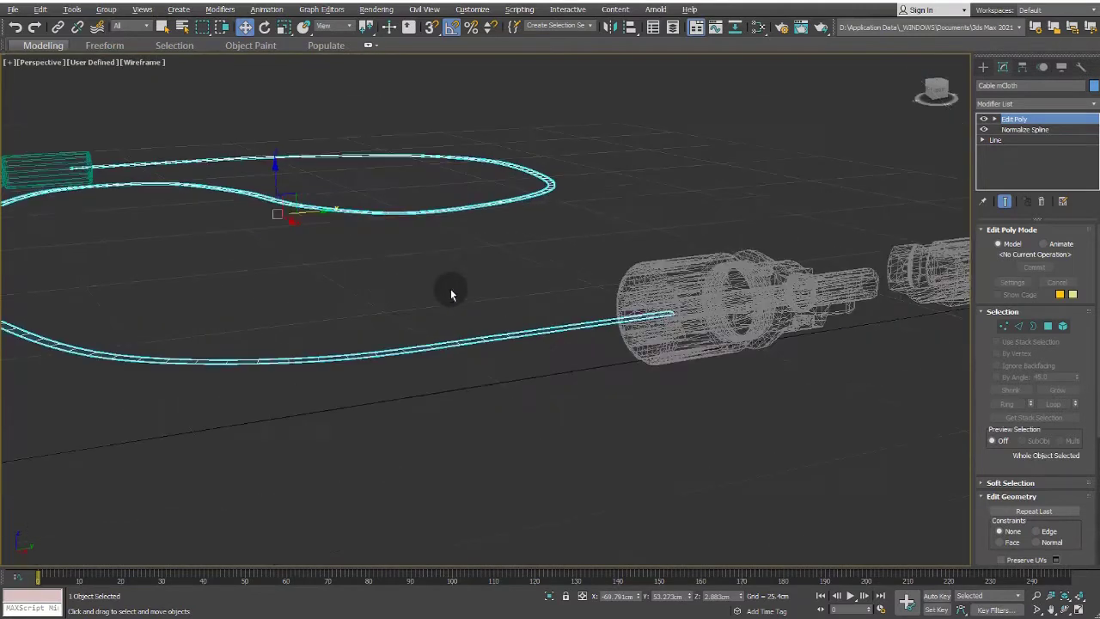
mouse_move(588, 312)
mouse_down()
mouse_move(573, 302)
mouse_move(595, 309)
mouse_up()
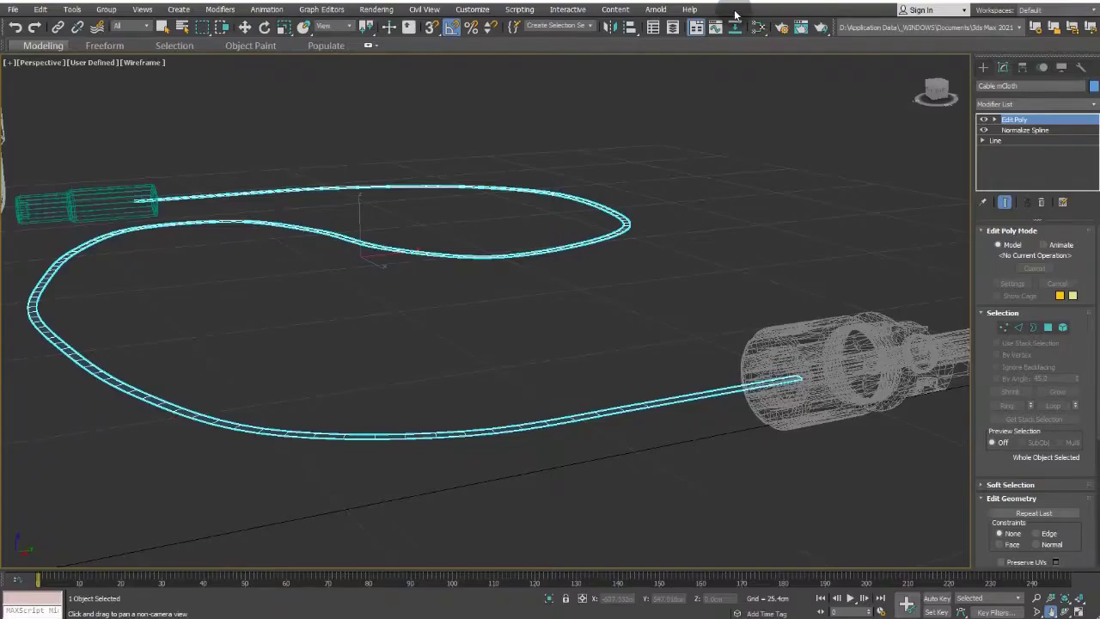
right_click(745, 12)
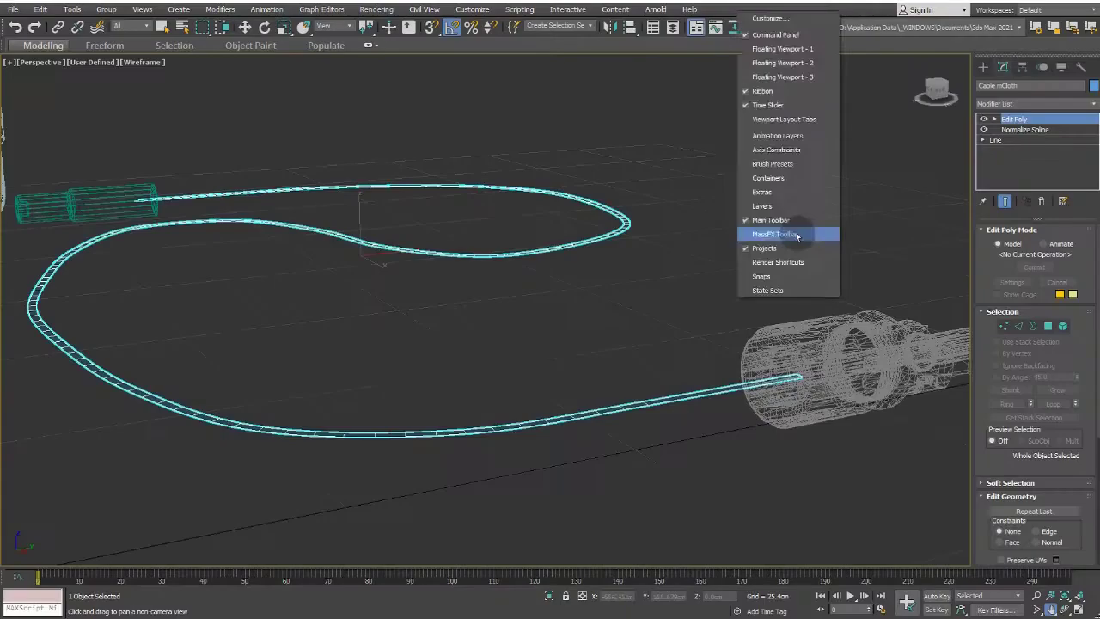
Show the MassFX toolbar, make Cable mCloth an mCloth object, then run and reset a test simulation.
click(797, 236)
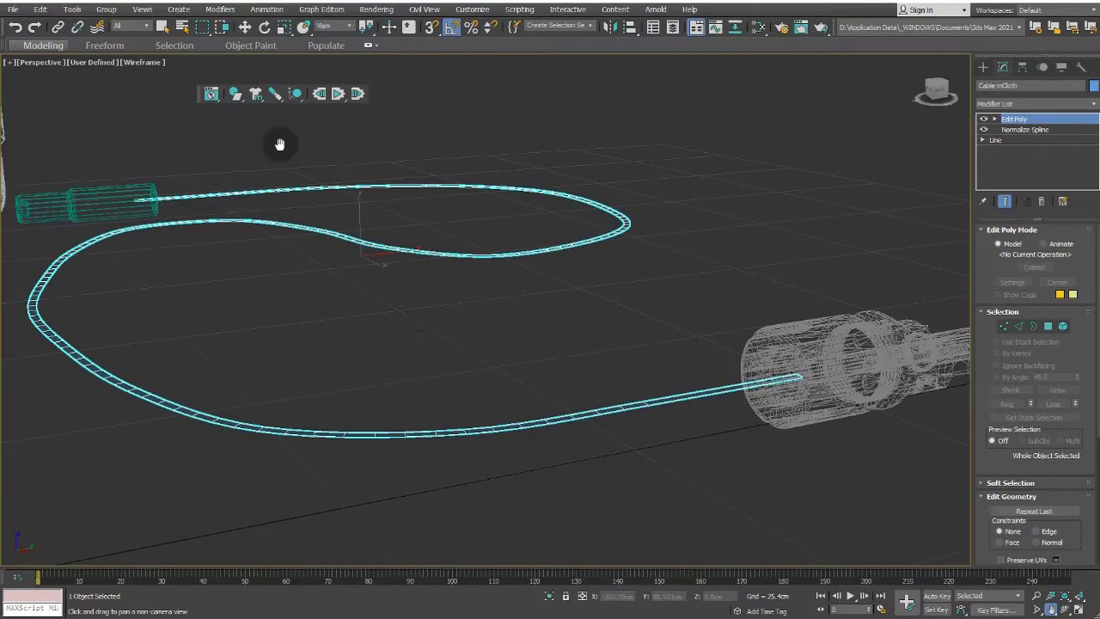
click(255, 93)
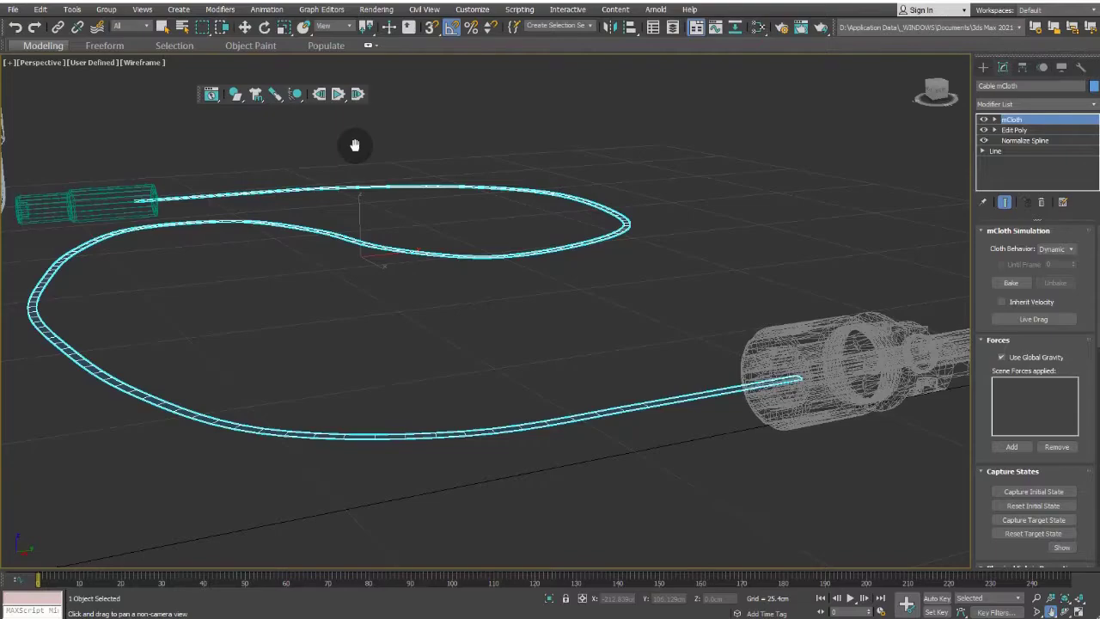
click(337, 93)
click(319, 94)
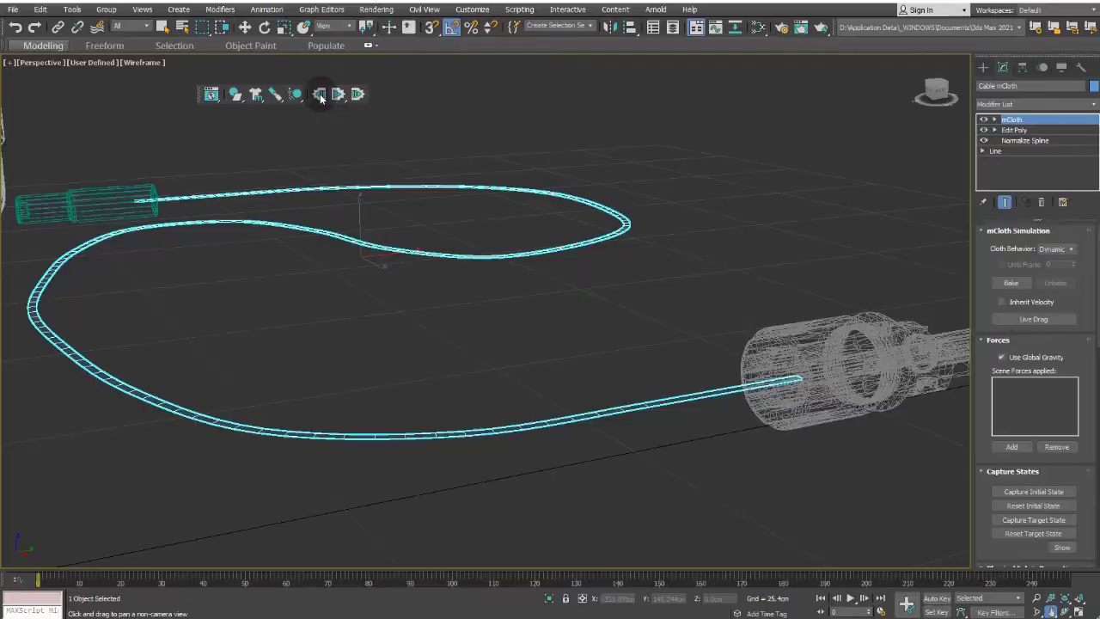
click(798, 178)
Group the four right-end cable vertices as Group001 and node-constrain them to the MC4 connector.
click(864, 208)
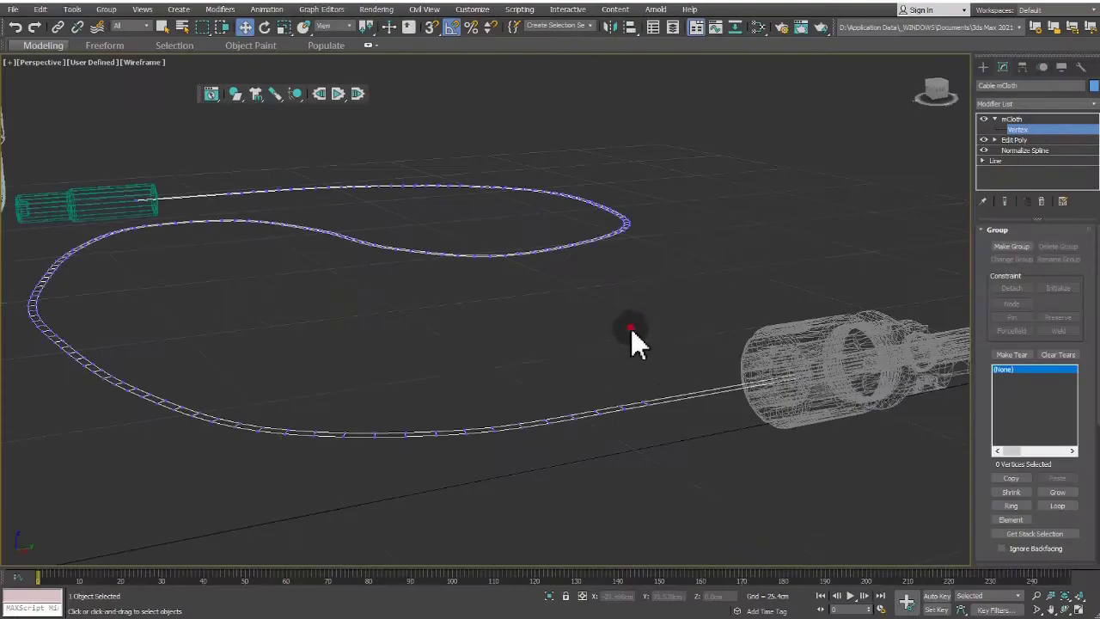
drag(767, 435, 849, 478)
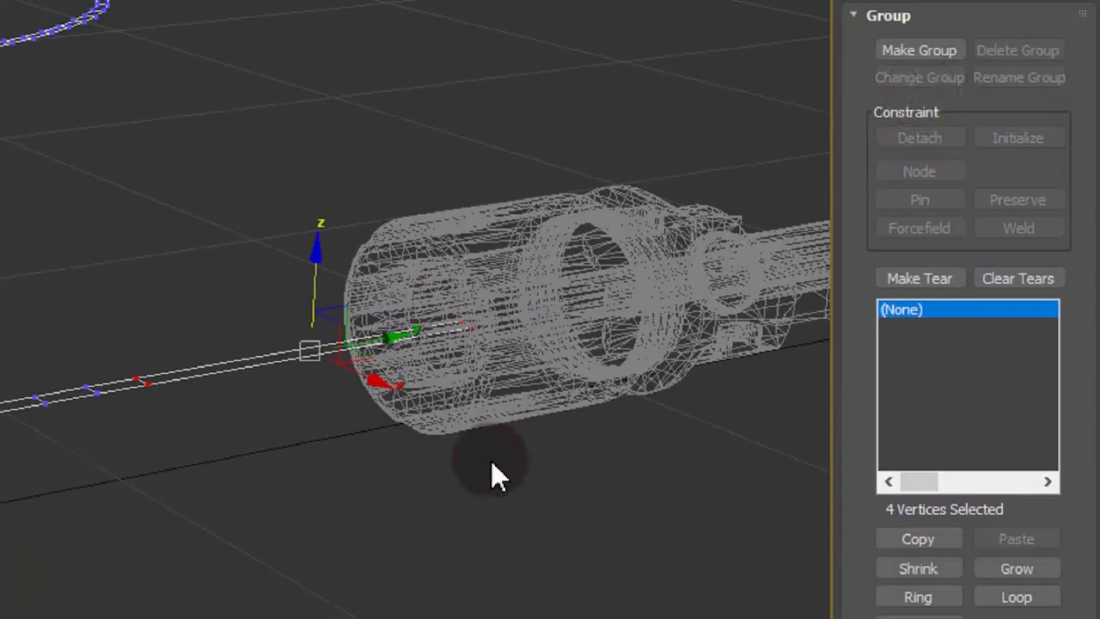
click(920, 50)
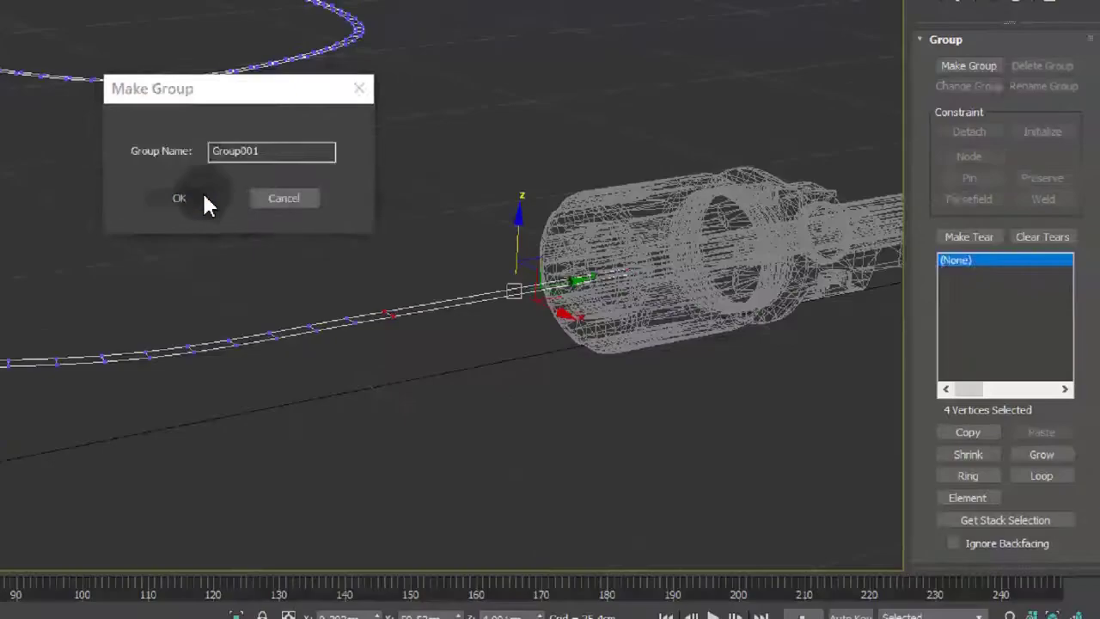
click(201, 194)
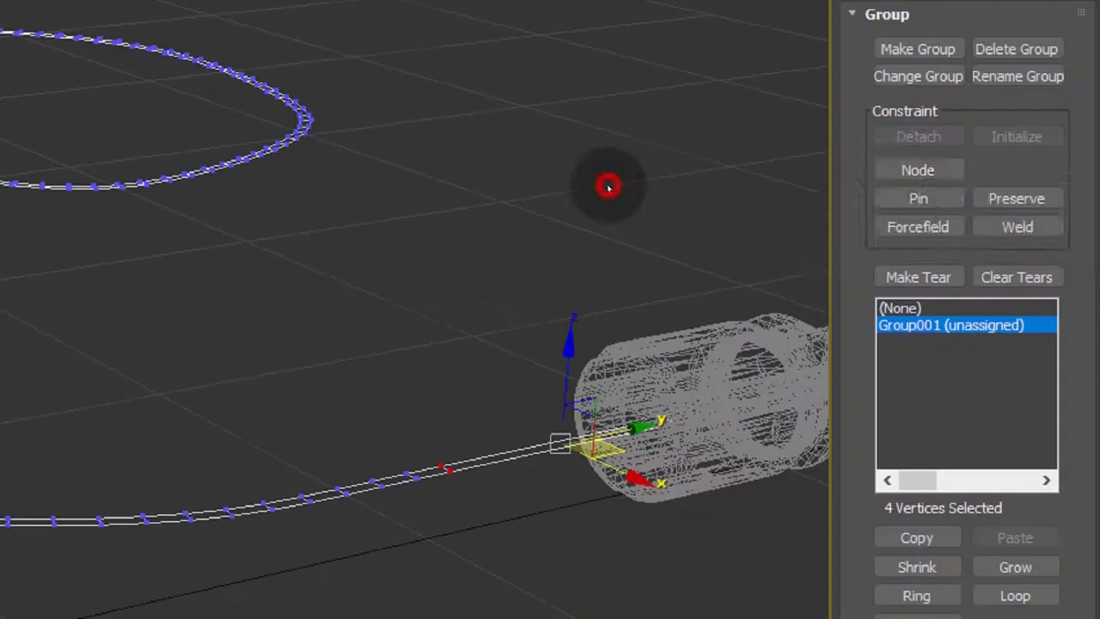
click(894, 170)
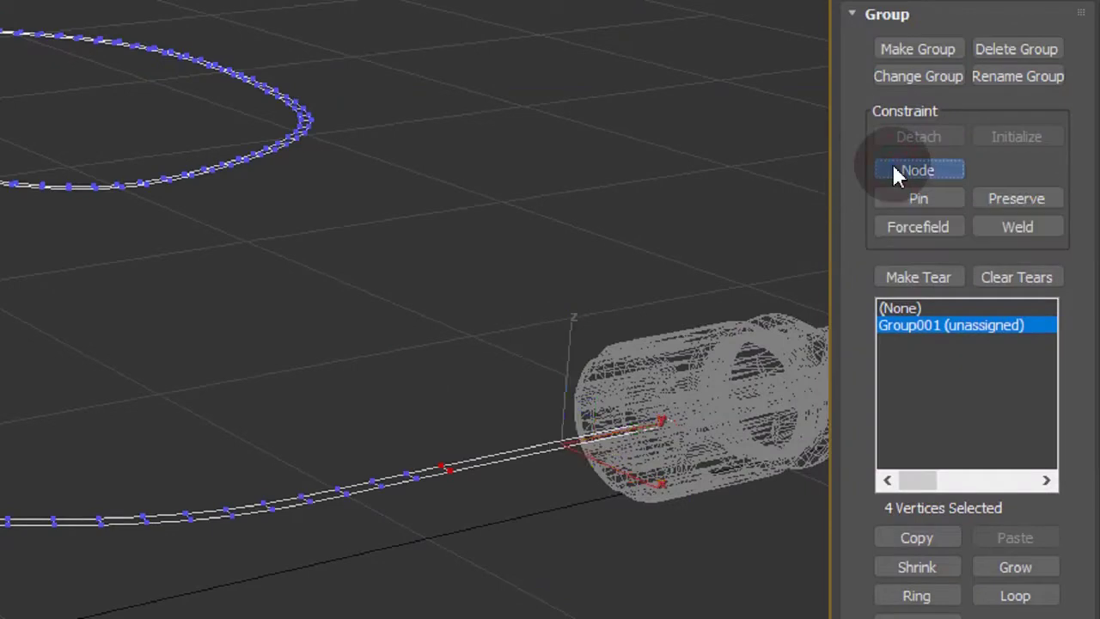
click(709, 373)
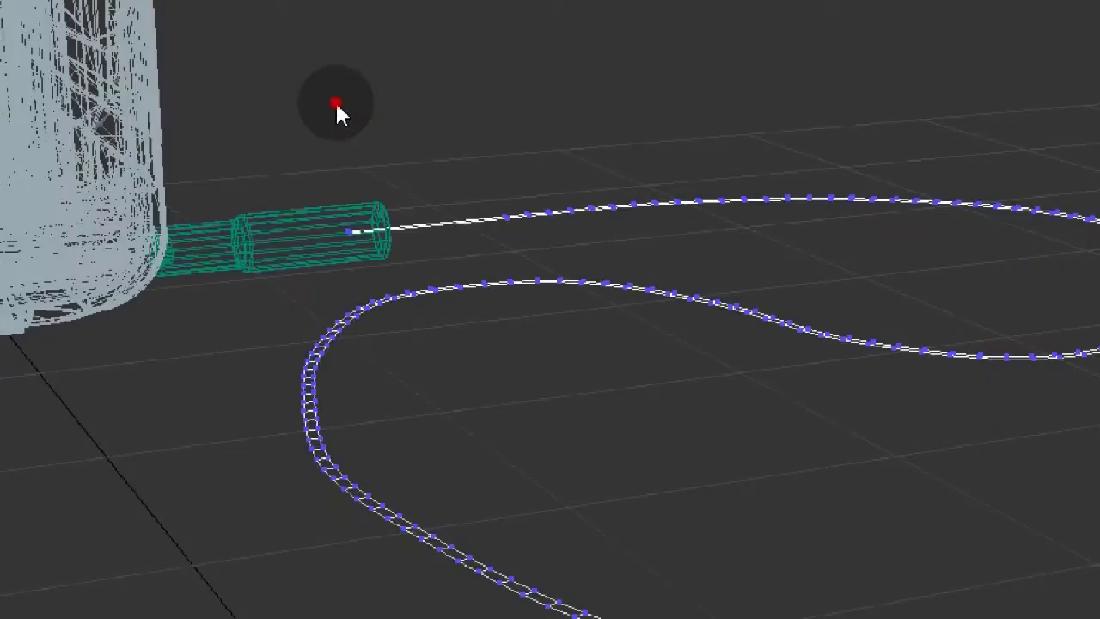
Group the left-end cable vertices as Group002 and node-constrain them to the green Adaptor.
drag(343, 95, 526, 265)
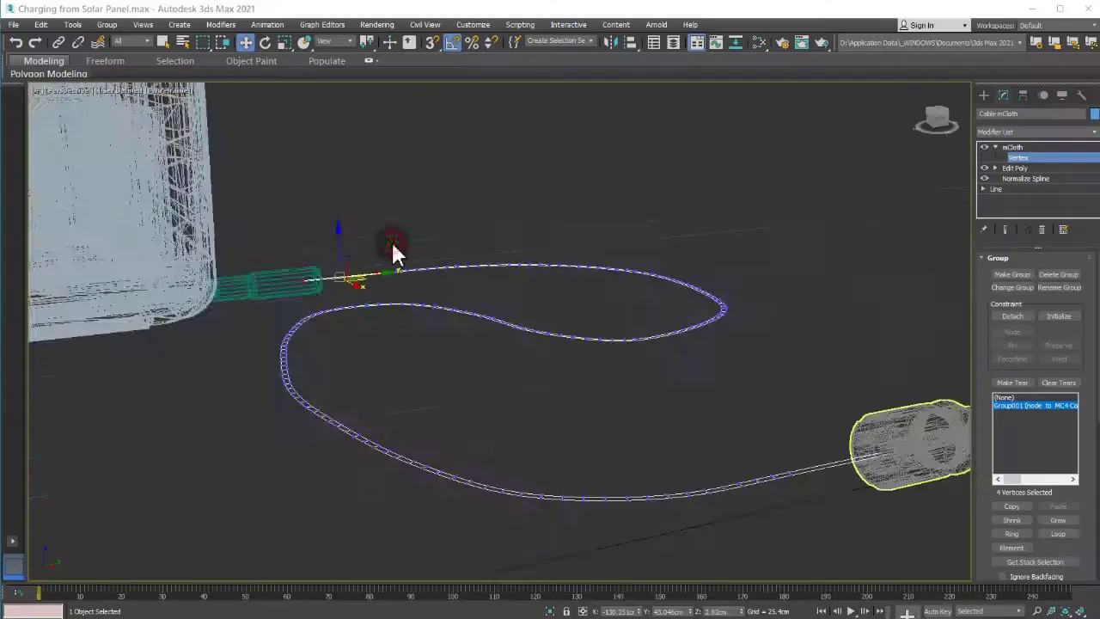
scroll(309, 252, up, 2)
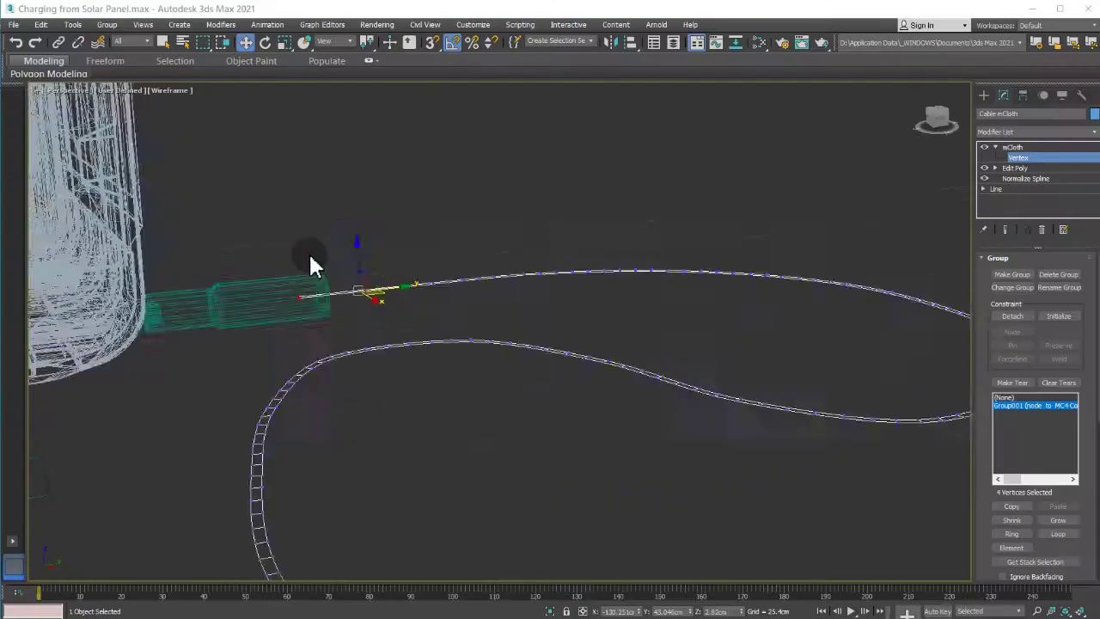
scroll(309, 252, up, 3)
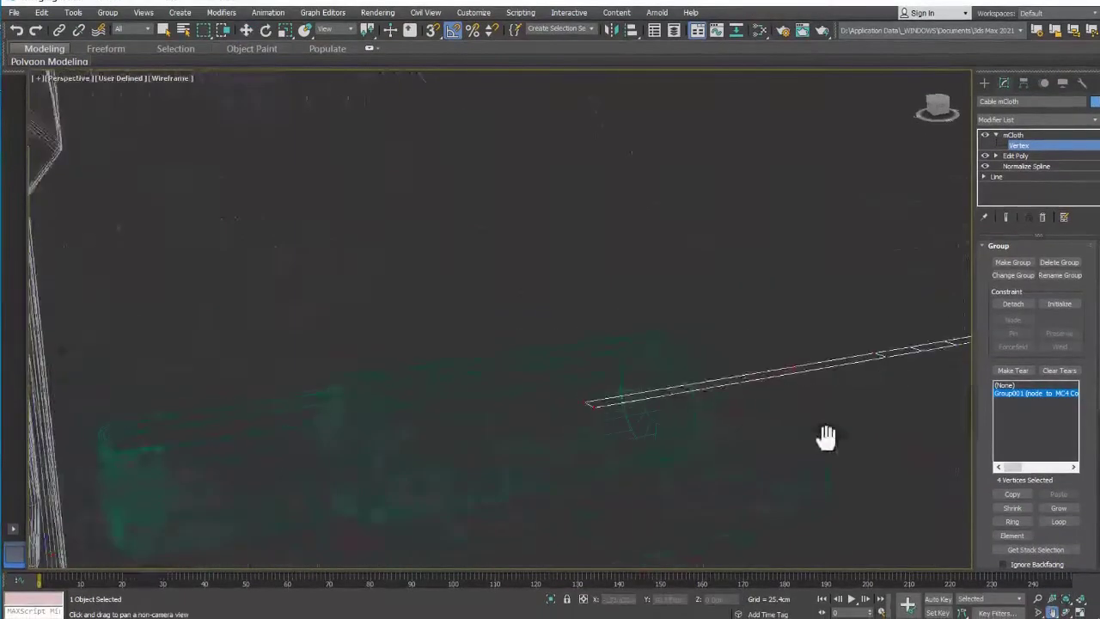
click(247, 32)
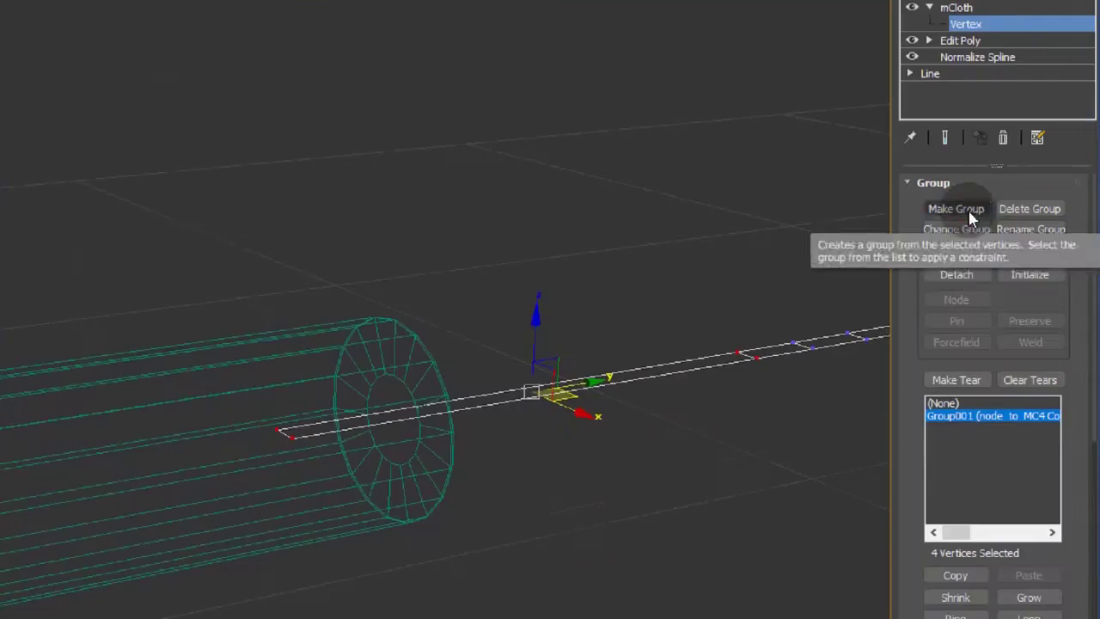
click(1020, 262)
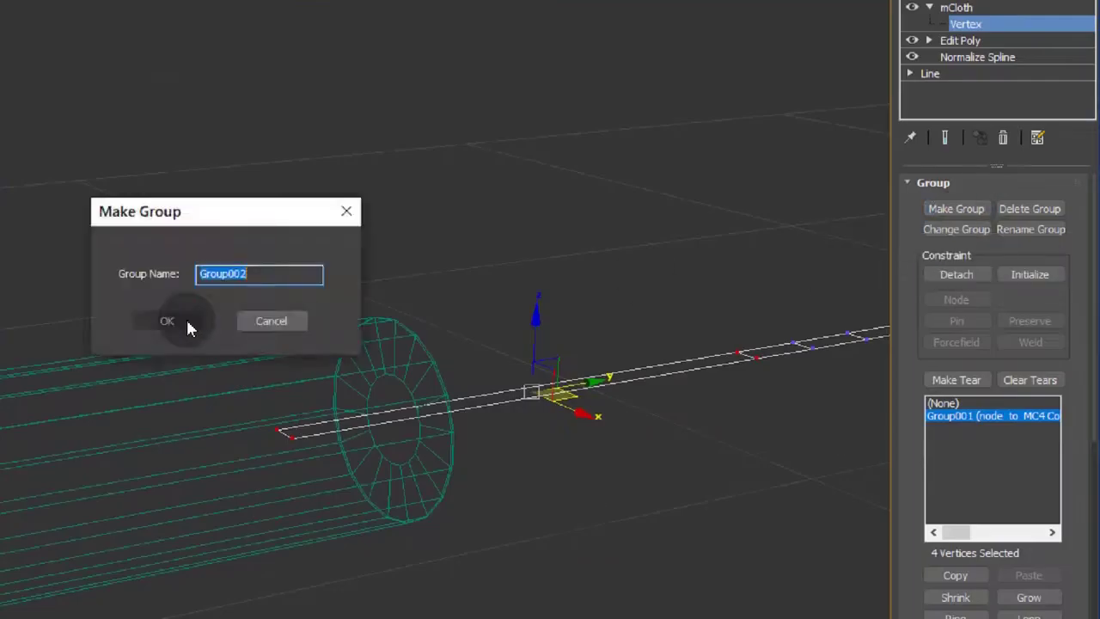
click(188, 325)
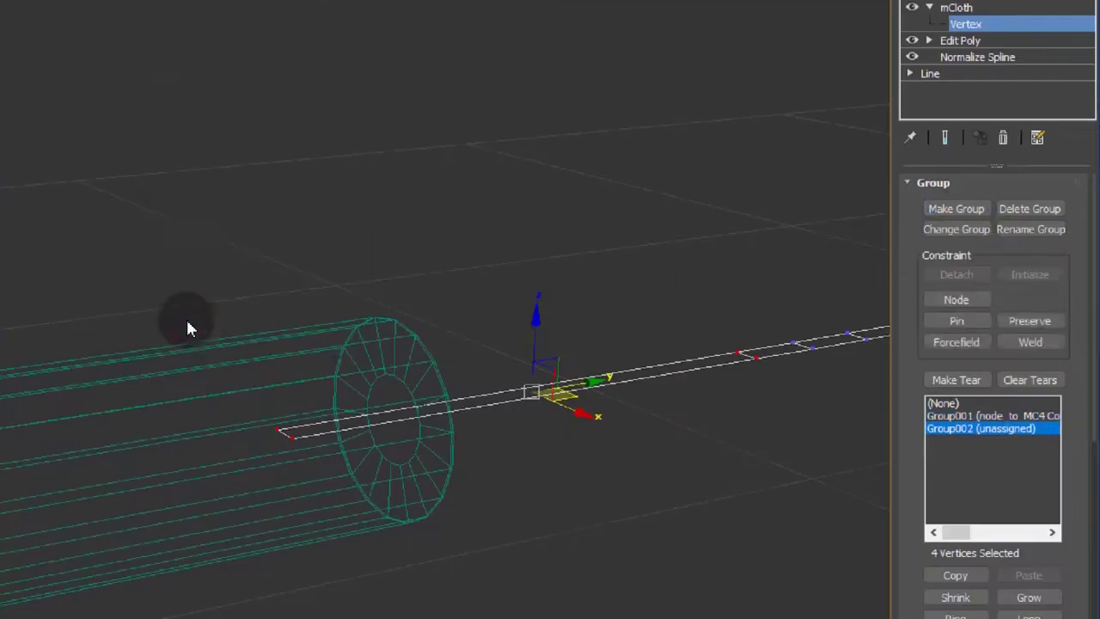
click(959, 301)
click(380, 354)
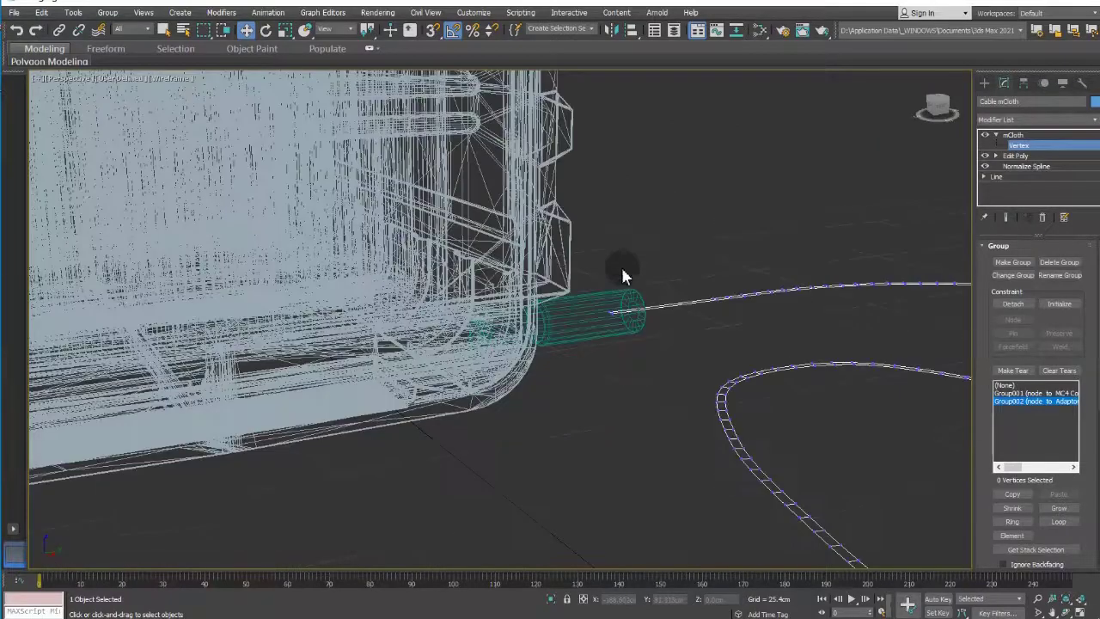
Frame the whole cable loop, test and reset the simulation, and return to the top mCloth level.
click(1051, 612)
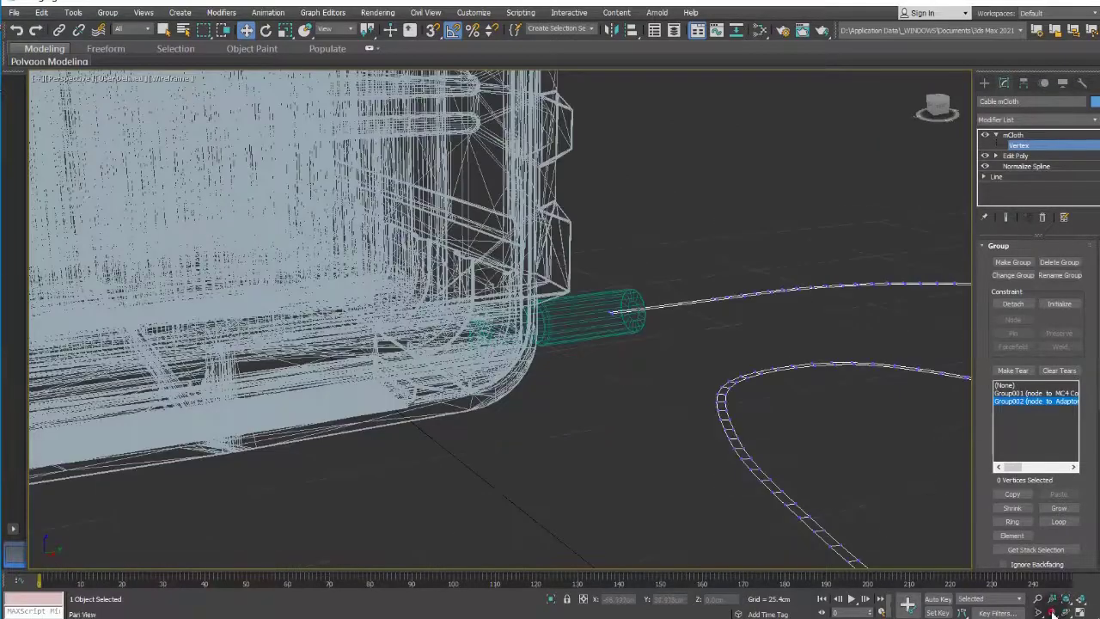
mouse_move(924, 464)
mouse_down()
mouse_move(621, 322)
mouse_move(550, 320)
mouse_move(643, 305)
mouse_move(587, 320)
mouse_up()
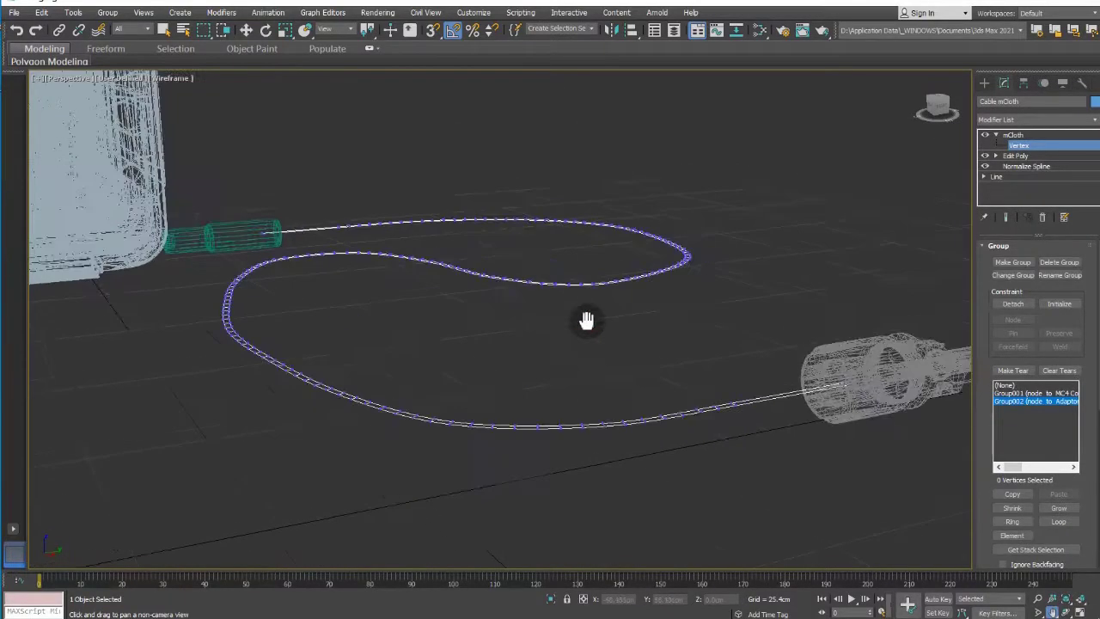
scroll(586, 319, up, 2)
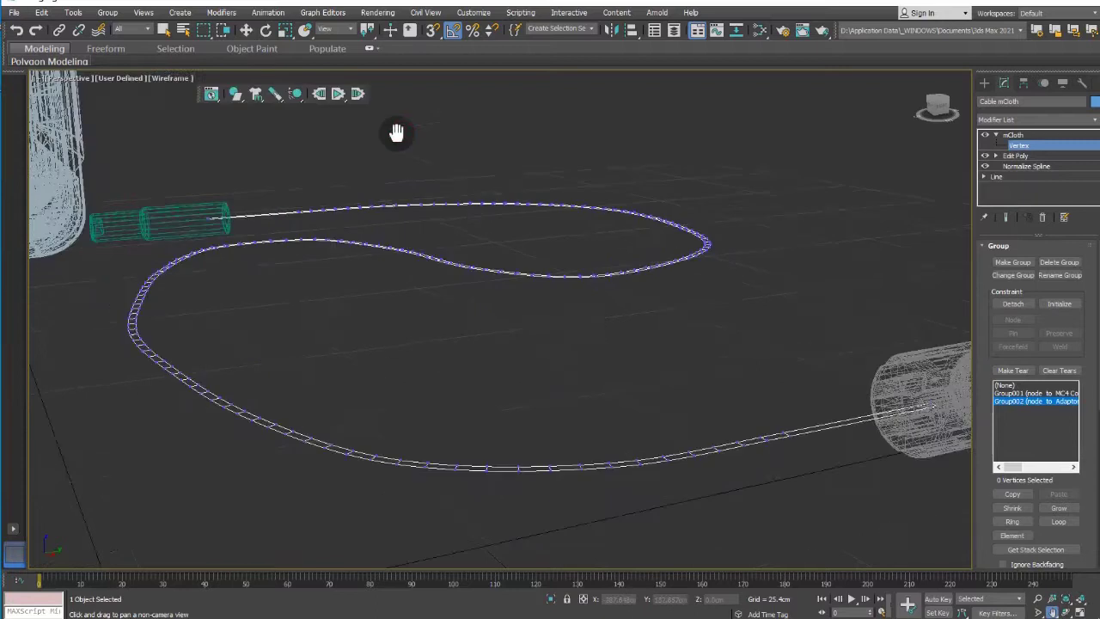
click(318, 95)
click(319, 97)
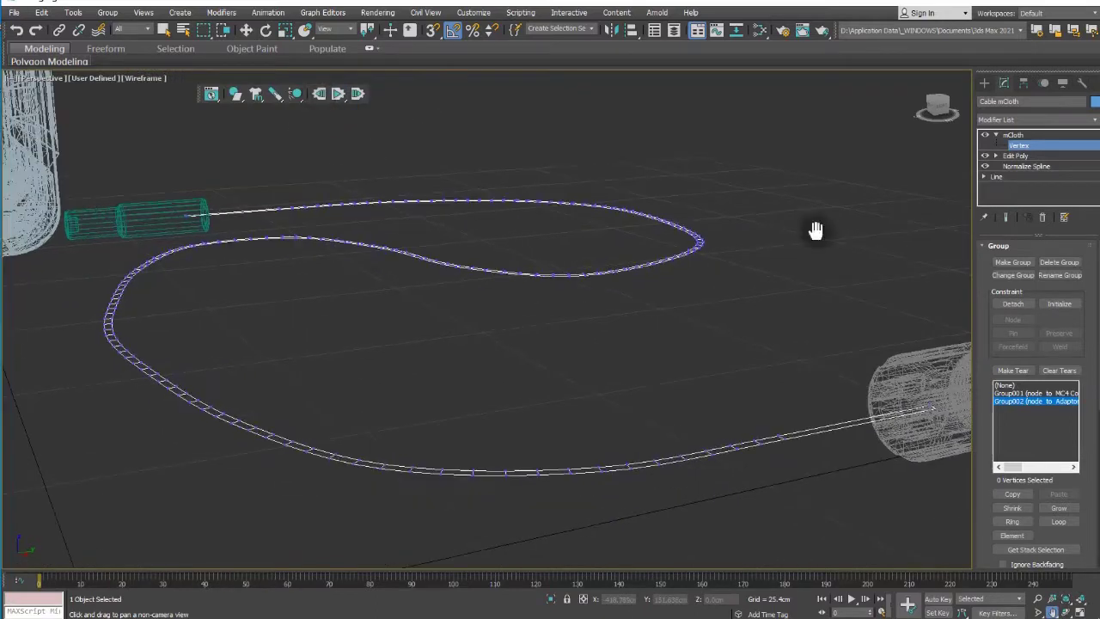
key(1)
key(w)
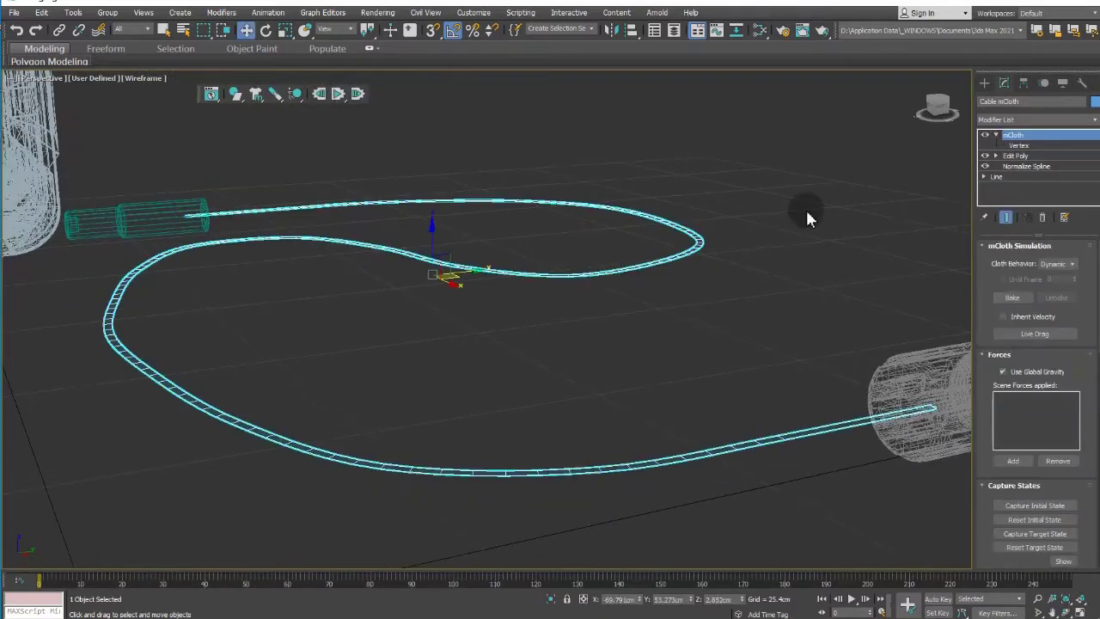
Unhide the Cable spline and move it with Cable mCloth onto a new layer.
click(673, 30)
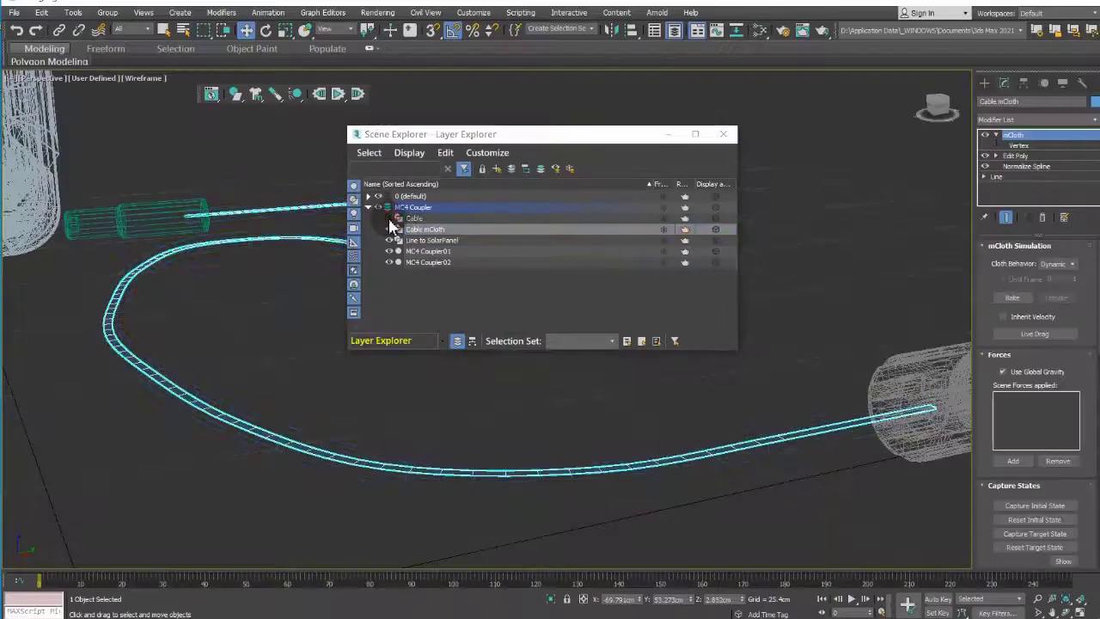
click(389, 219)
ctrl+click(464, 219)
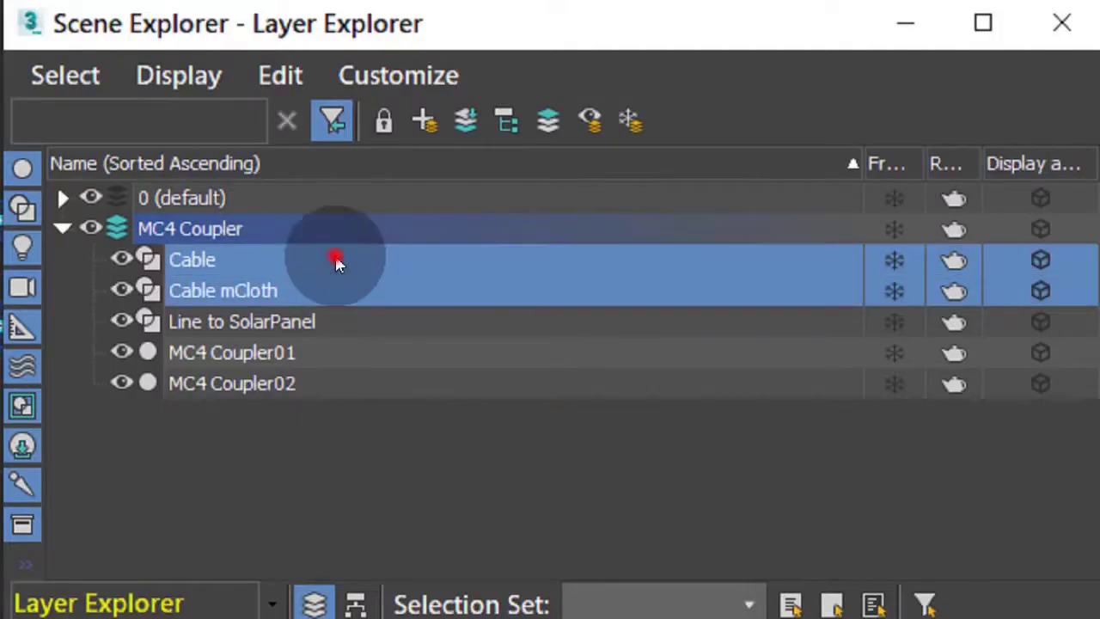
click(425, 121)
Rename the new Layer001 to 'Cable' and select the Cable object.
click(255, 359)
click(170, 227)
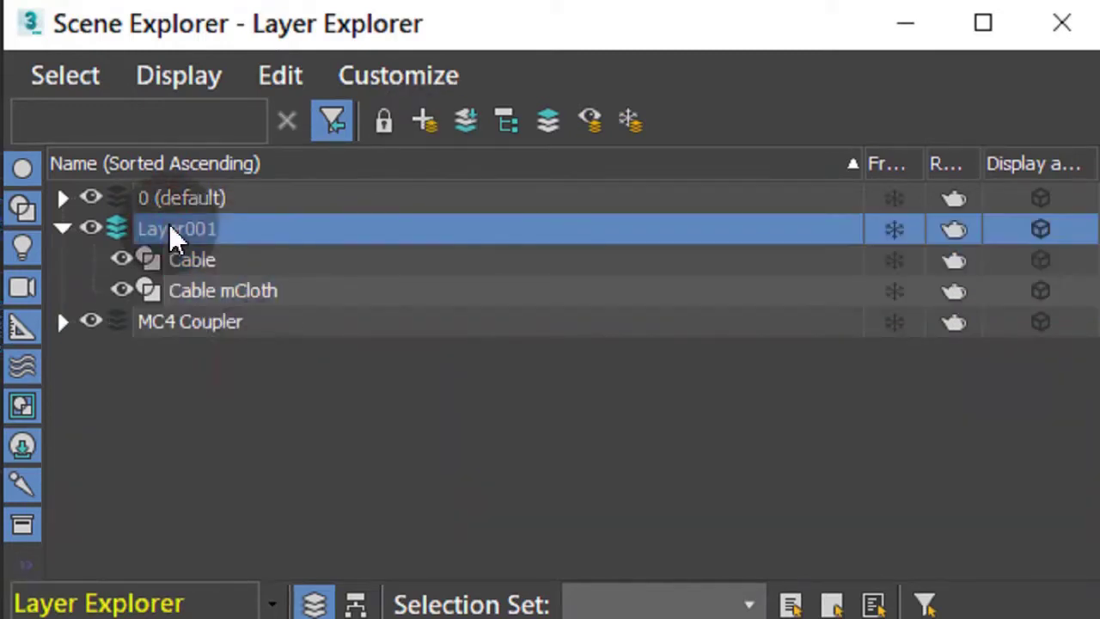
right_click(169, 225)
click(241, 365)
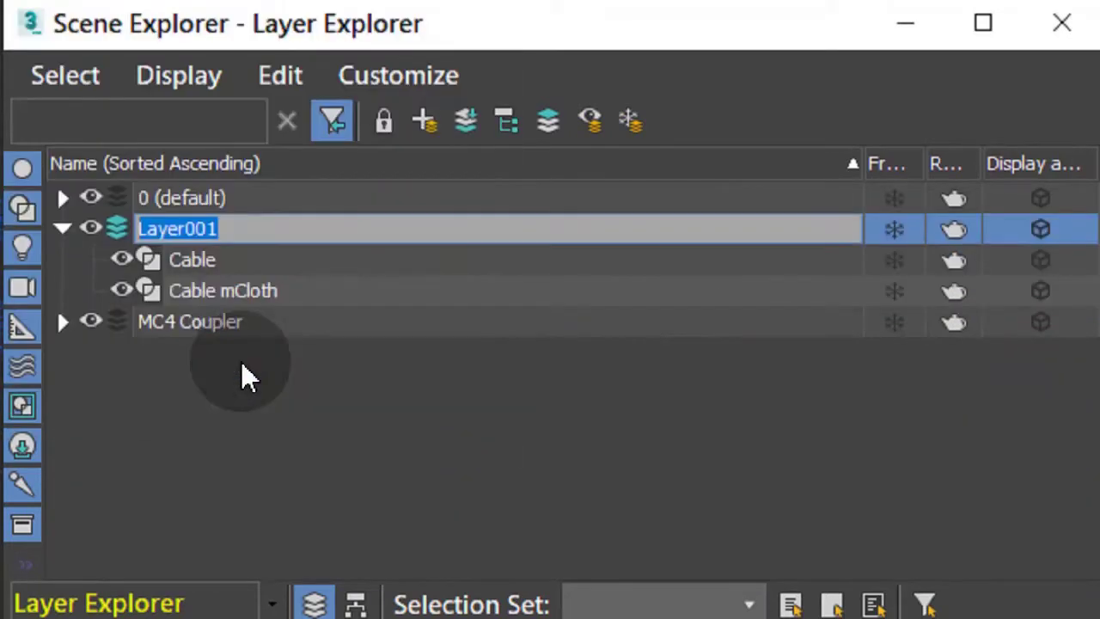
text(Cable)
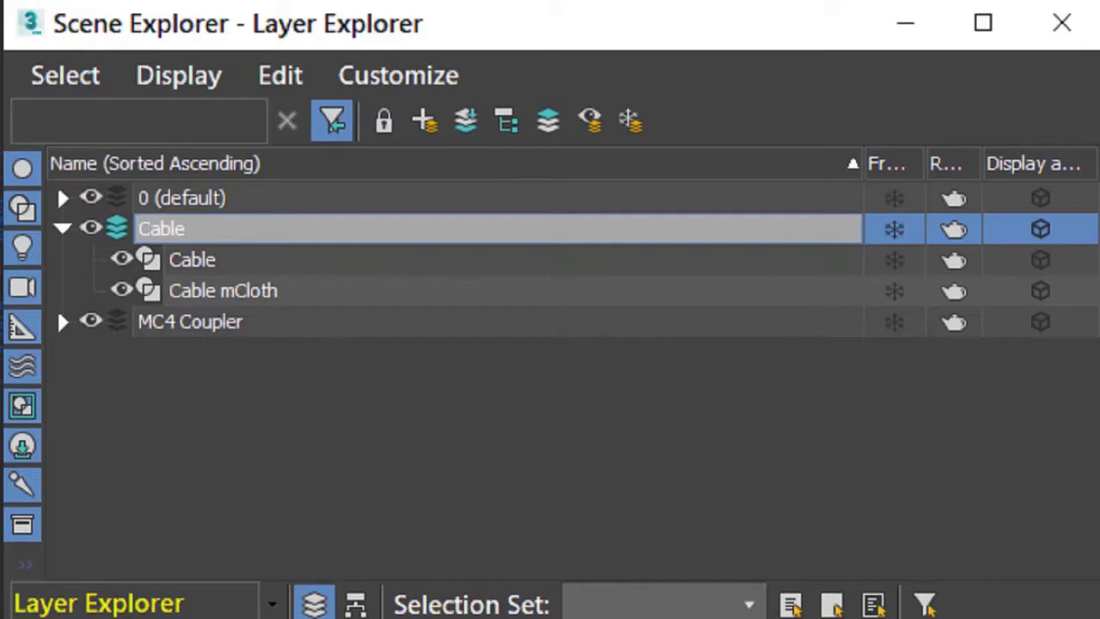
key(Return)
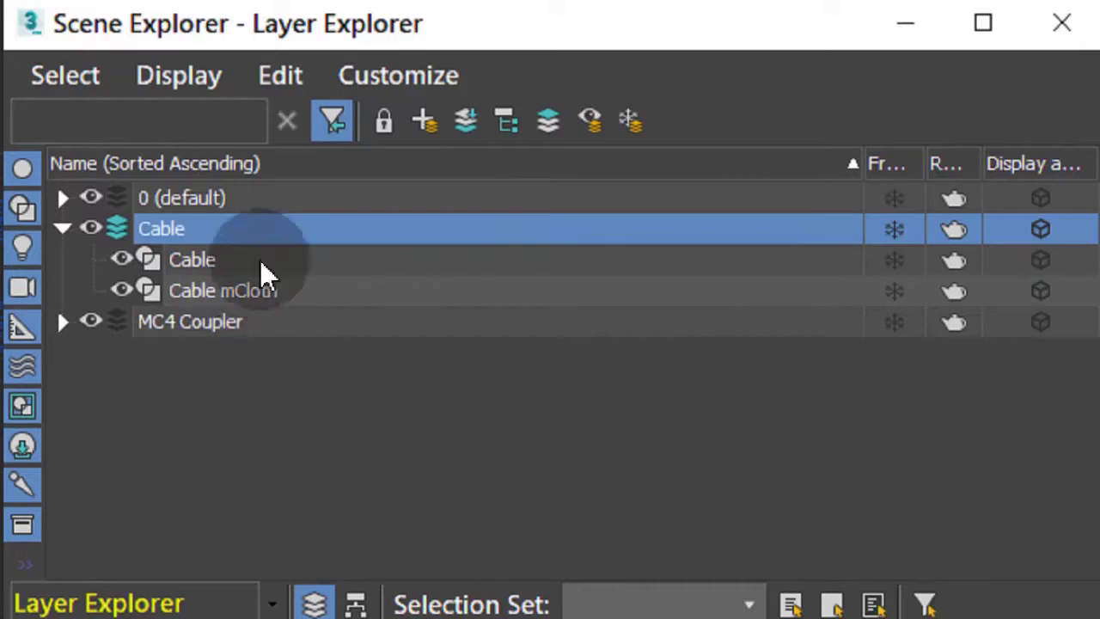
click(259, 259)
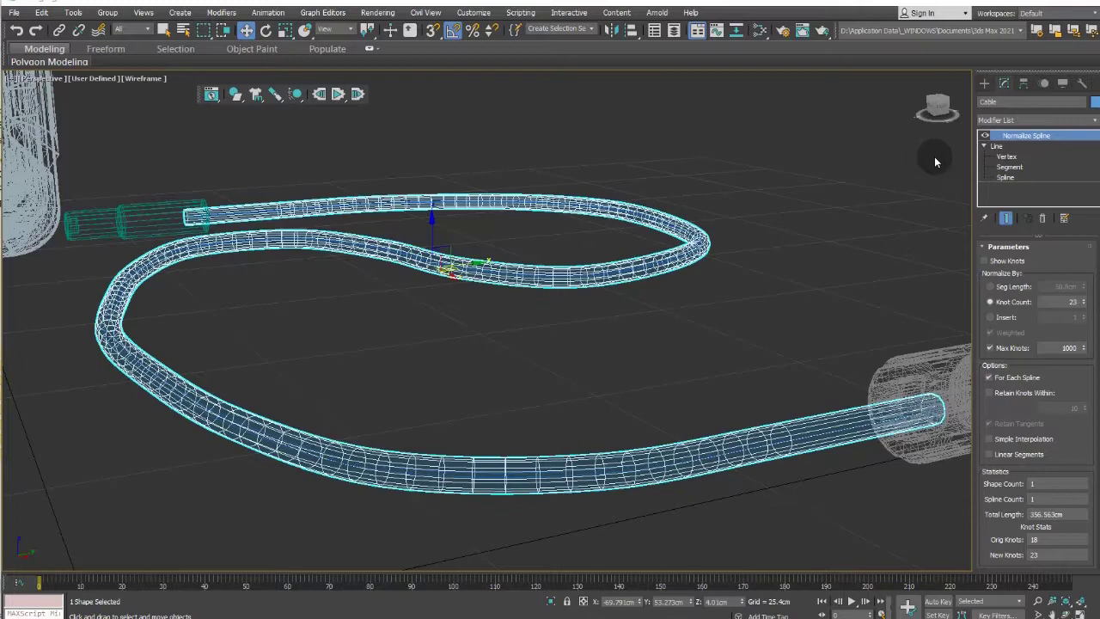
Add a Skin Wrap modifier to the Cable spline.
click(1094, 118)
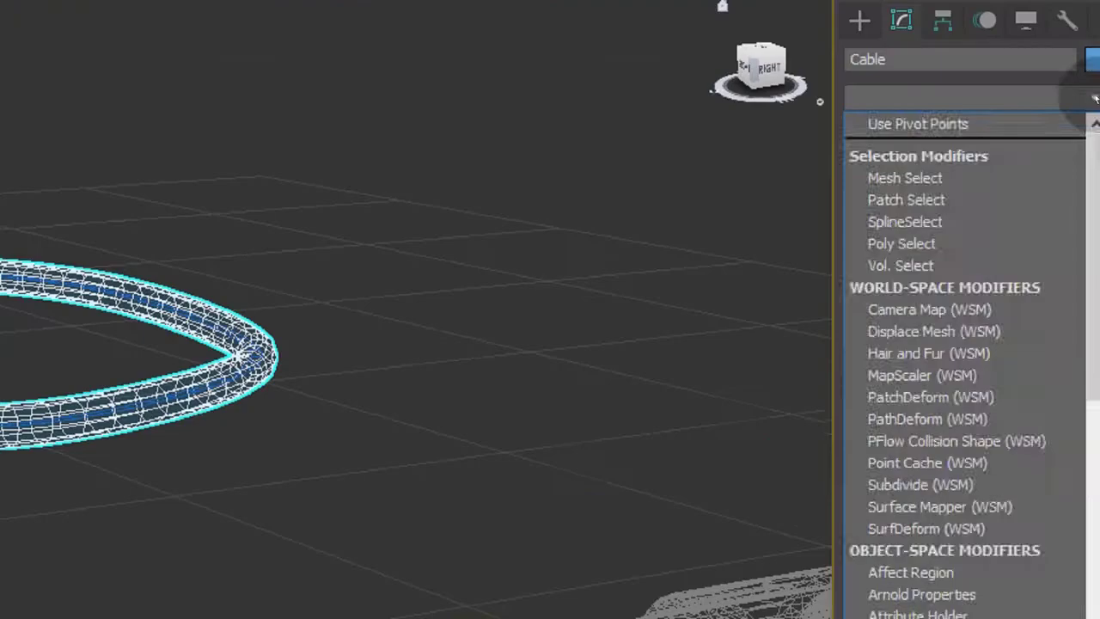
scroll(1094, 126, down, 3)
scroll(1094, 127, down, 8)
scroll(1094, 126, down, 8)
scroll(945, 430, down, 3)
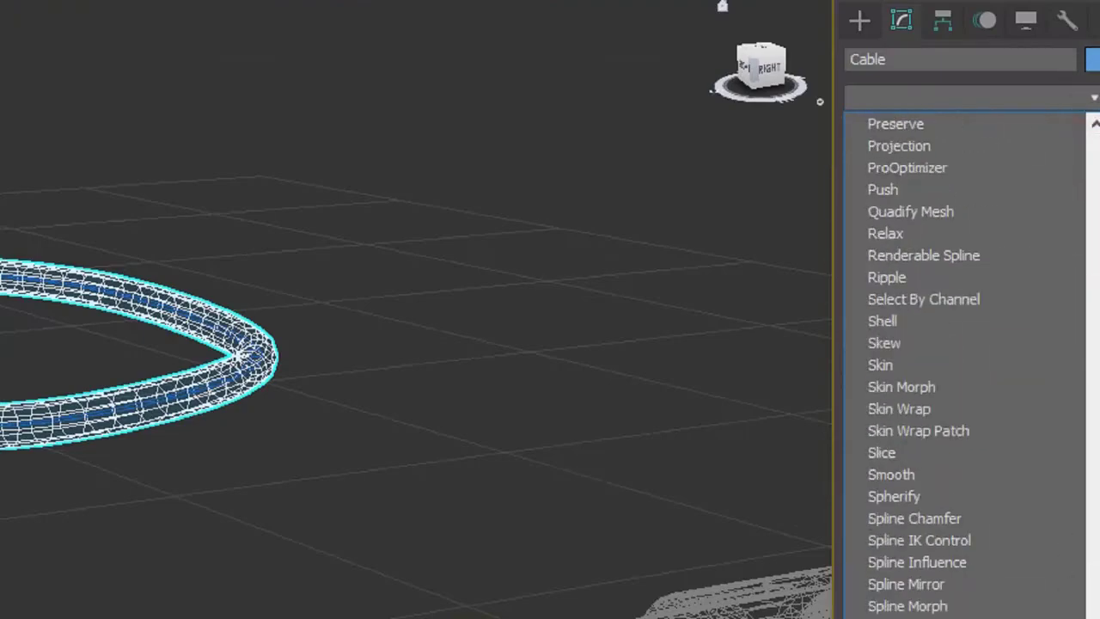
click(948, 407)
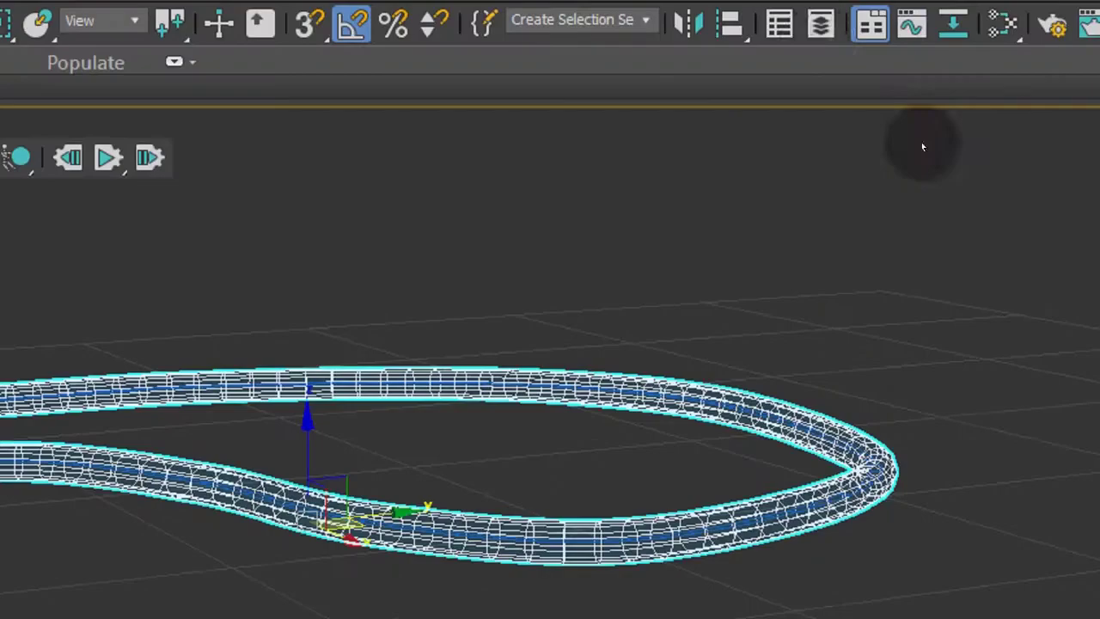
Set Cable mCloth as the Skin Wrap's wrap object, picking it from the Layer Explorer.
click(821, 24)
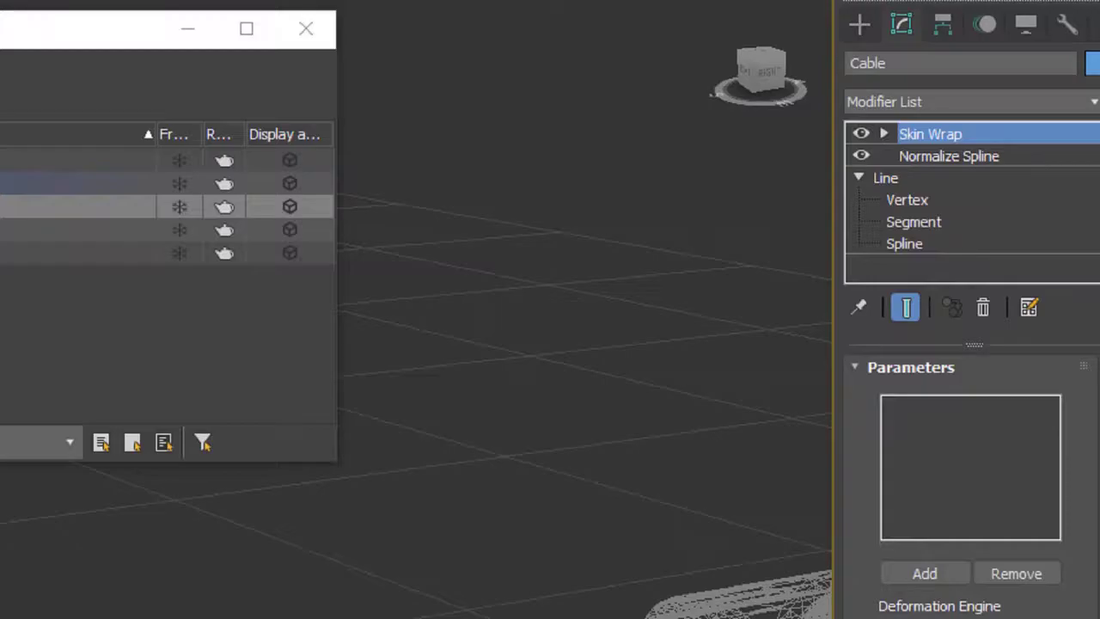
mouse_move(131, 35)
mouse_down()
mouse_move(650, 91)
mouse_move(640, 94)
mouse_up()
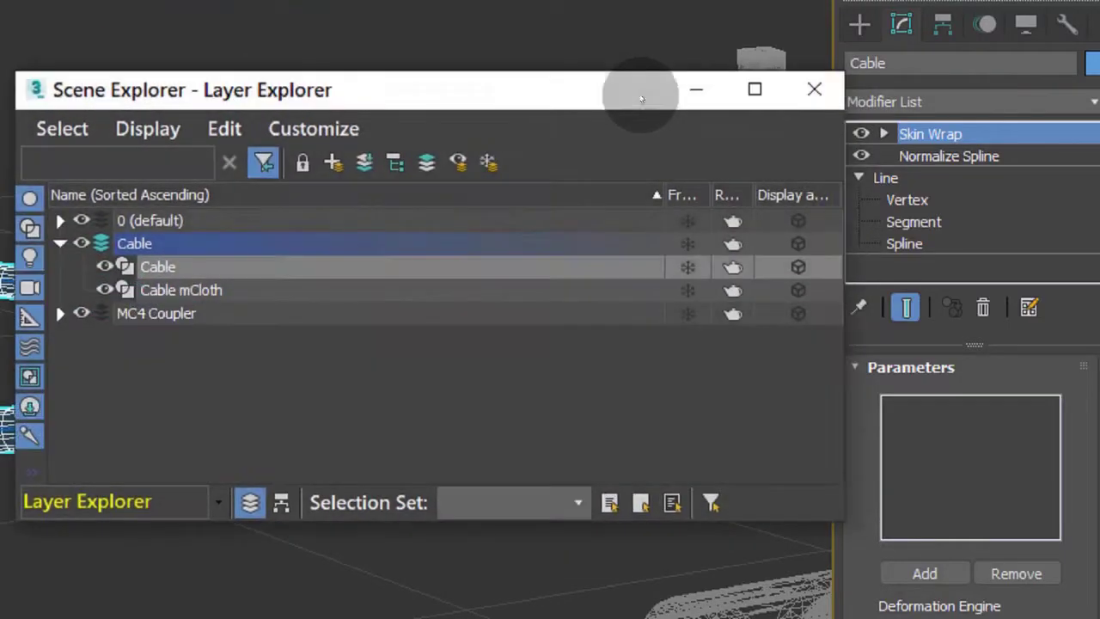
click(941, 585)
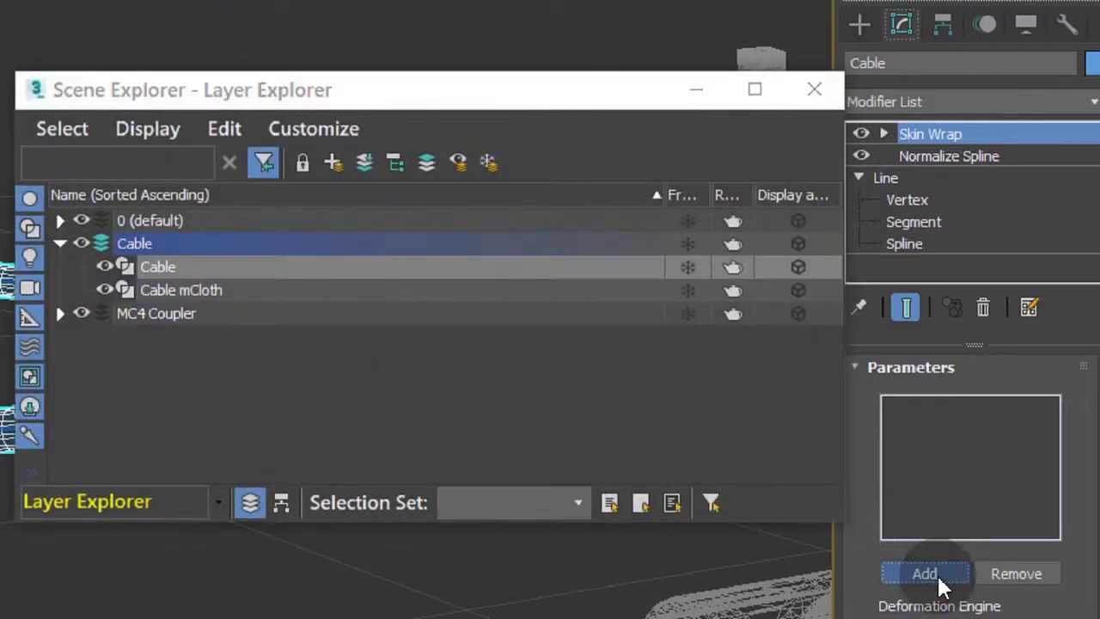
click(206, 288)
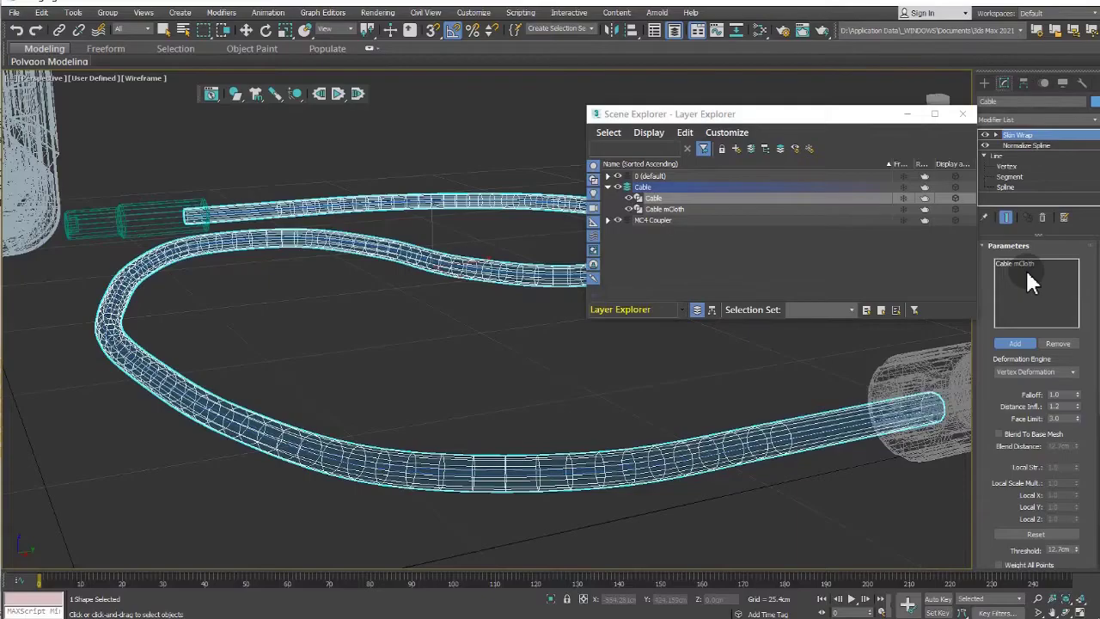
click(962, 113)
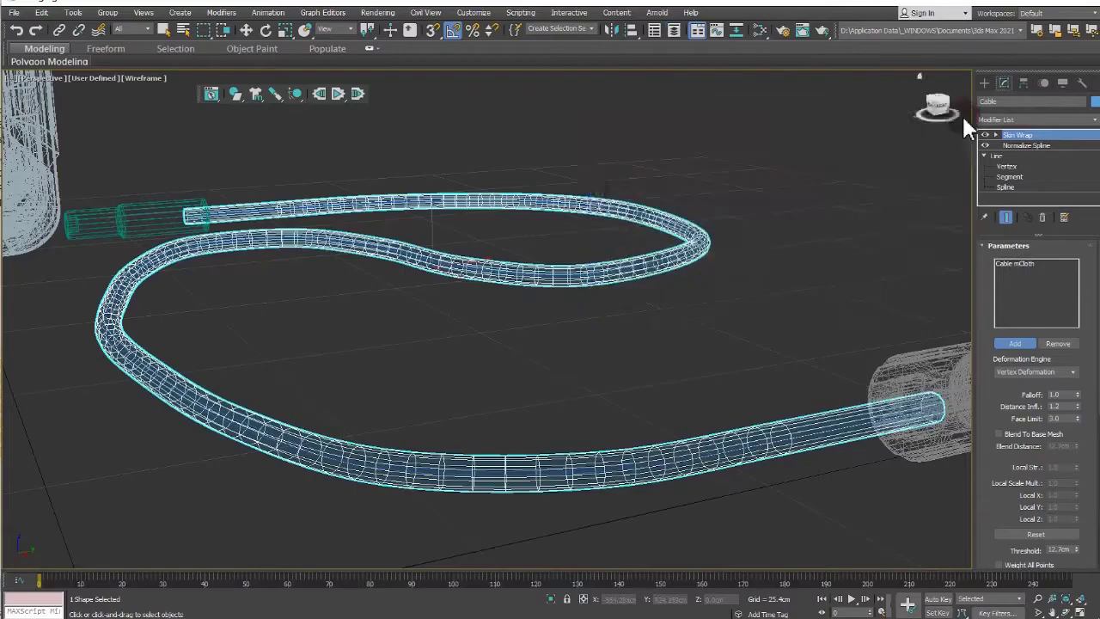
Run the cloth simulation, switch the viewport to Default Shading, and pan to the connectors.
click(341, 92)
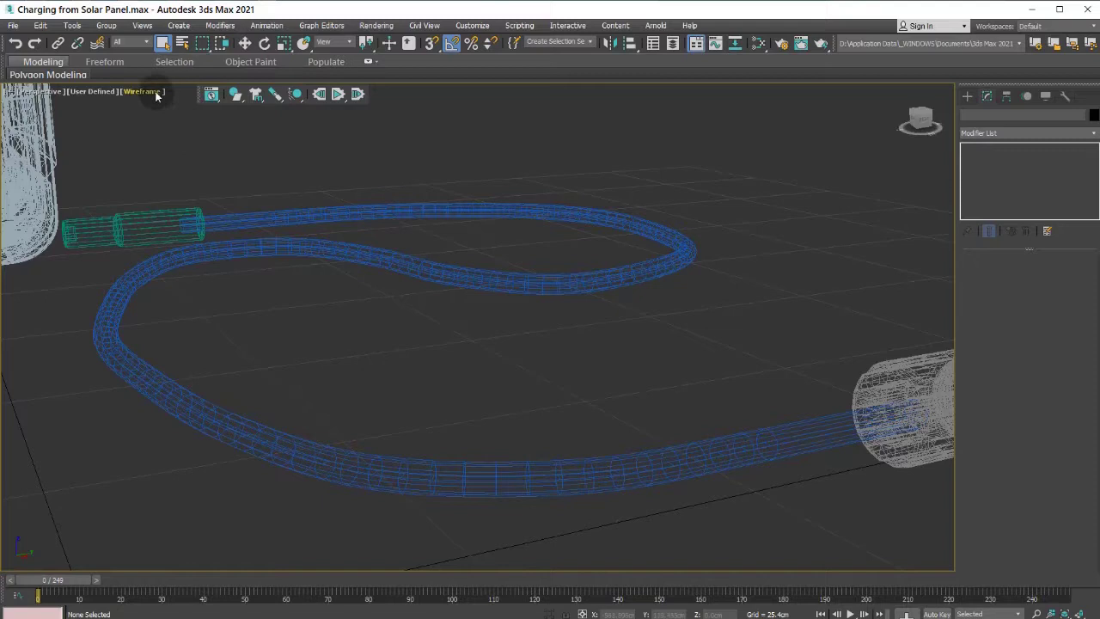
click(156, 92)
click(179, 103)
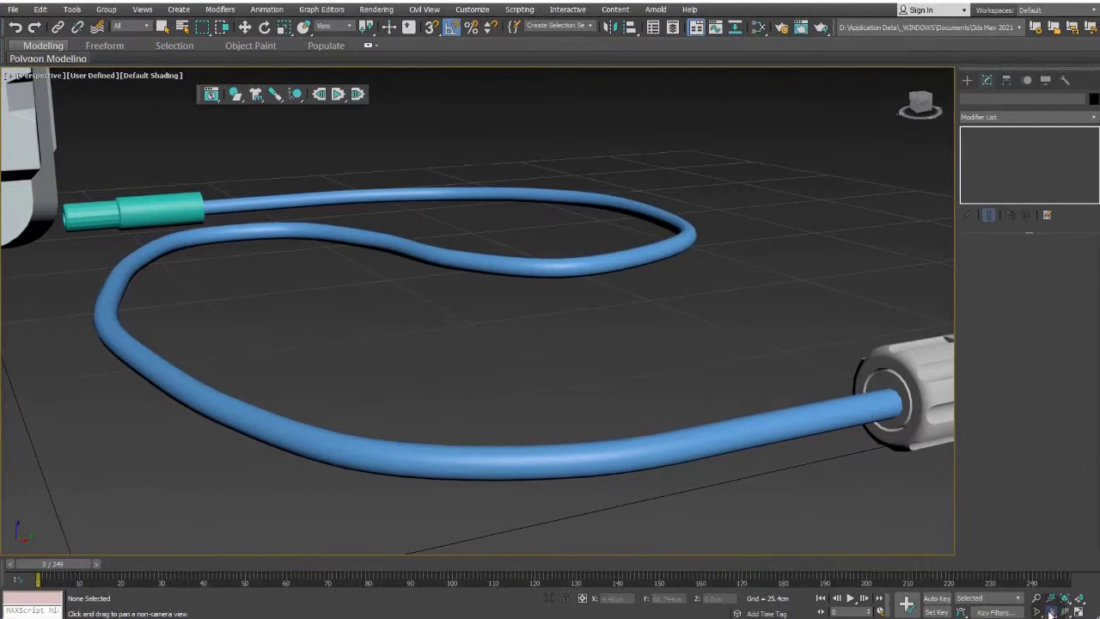
click(1049, 612)
scroll(896, 450, up, 5)
mouse_move(712, 479)
mouse_down()
mouse_move(446, 492)
mouse_move(459, 503)
mouse_up()
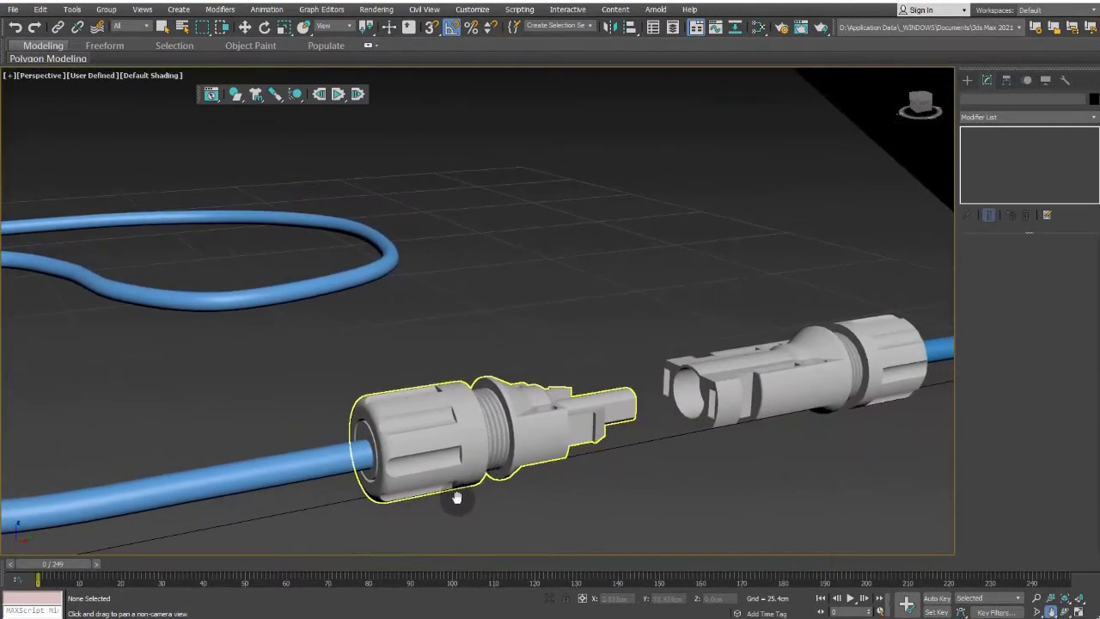
Auto-key the left coupler sliding into the mating coupler between frames 30 and 50.
click(245, 26)
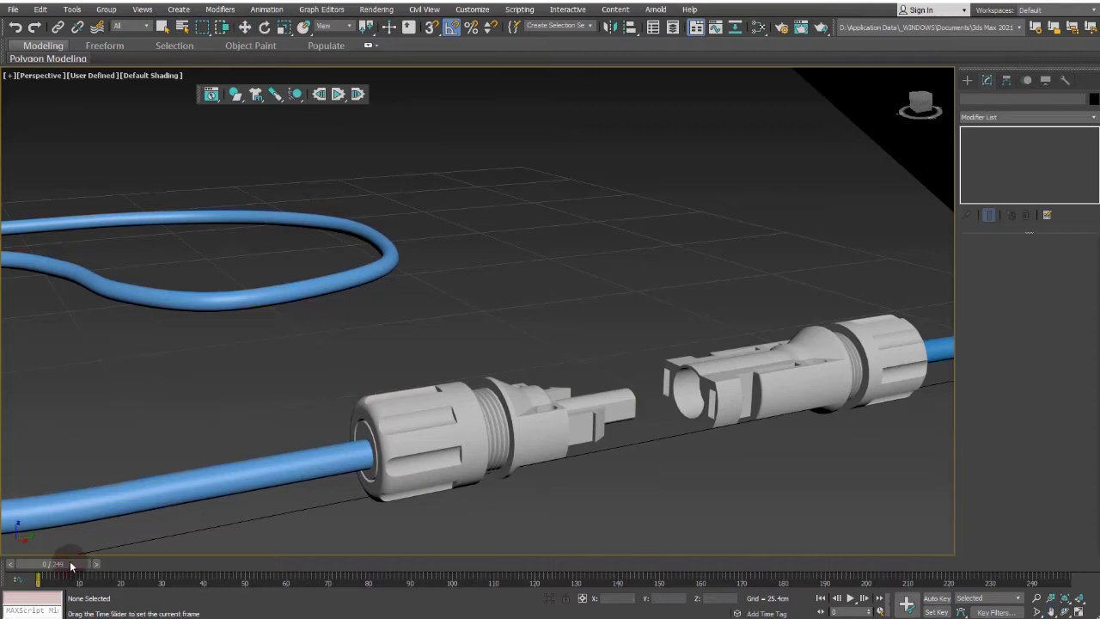
drag(70, 562, 191, 555)
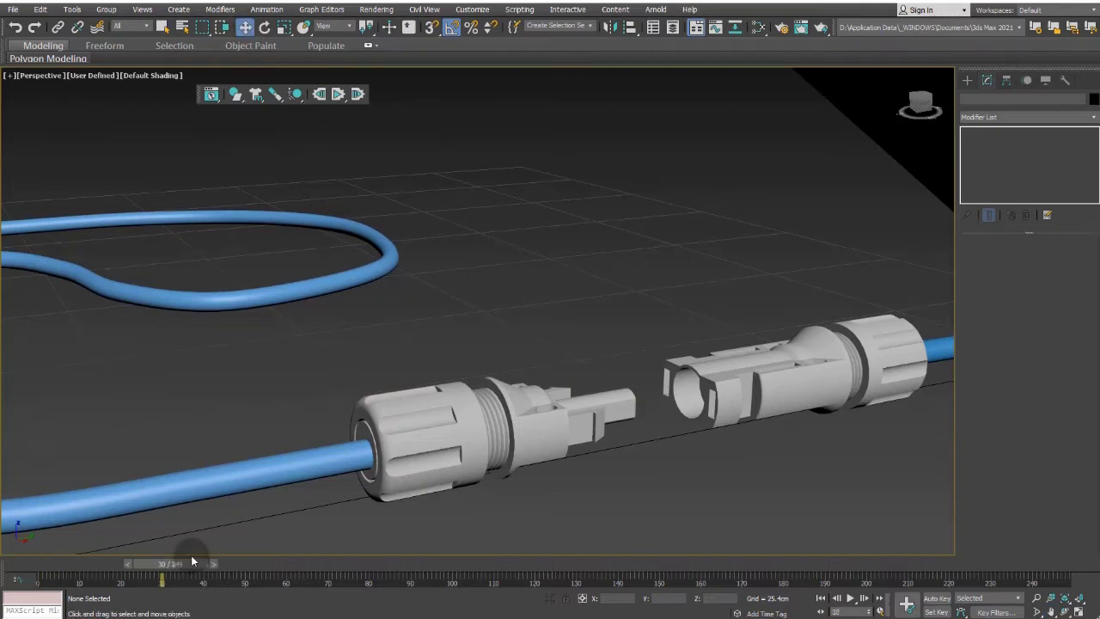
click(418, 457)
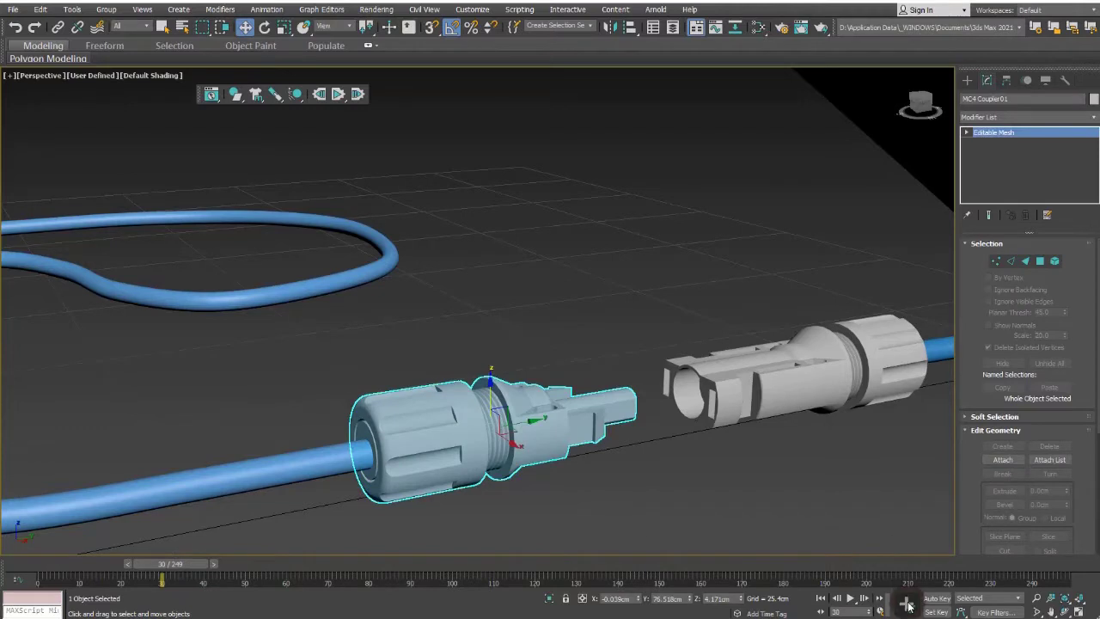
click(936, 598)
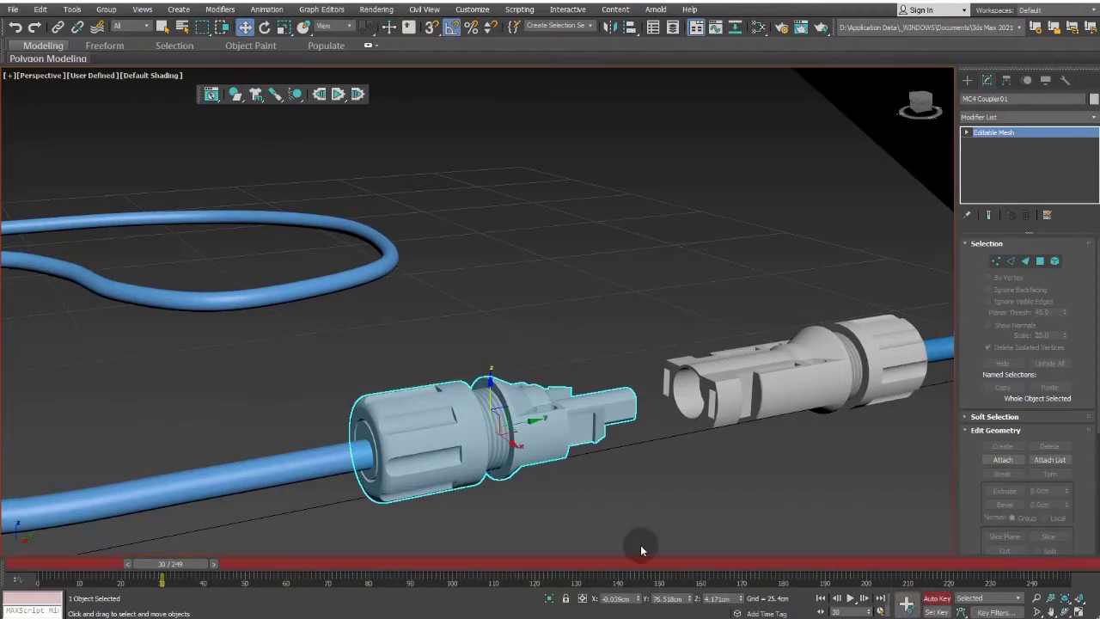
drag(195, 562, 277, 560)
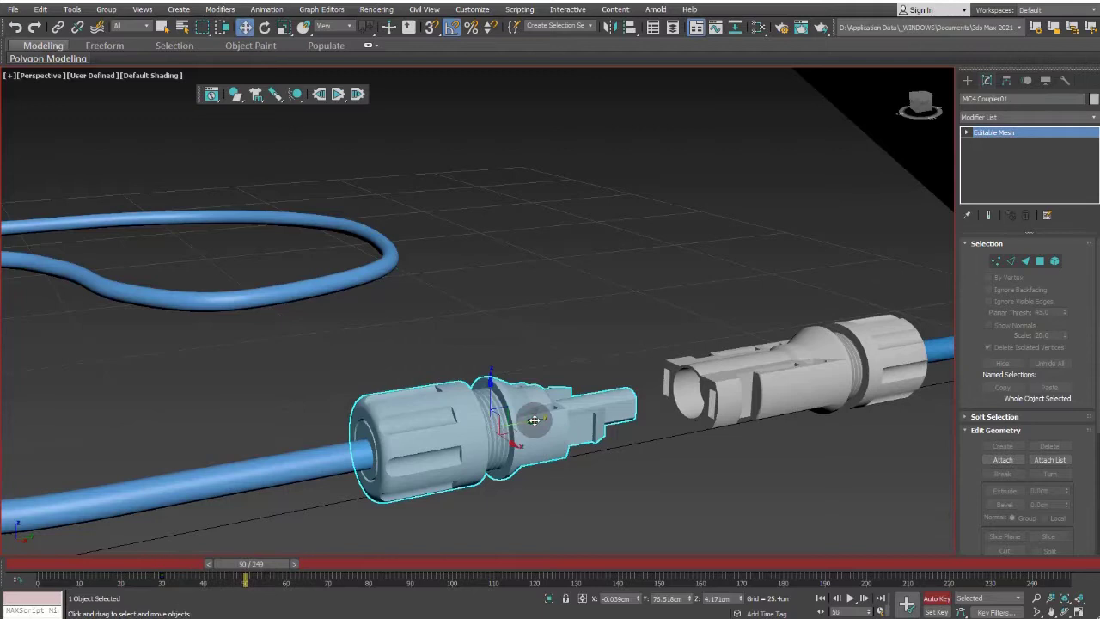
drag(534, 419, 684, 393)
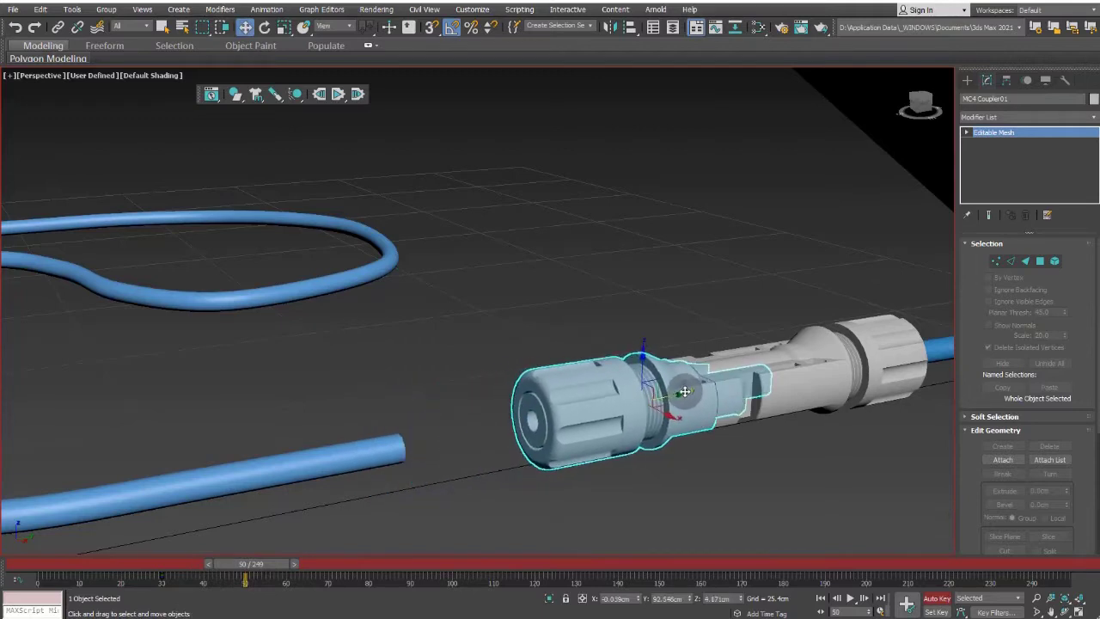
click(935, 599)
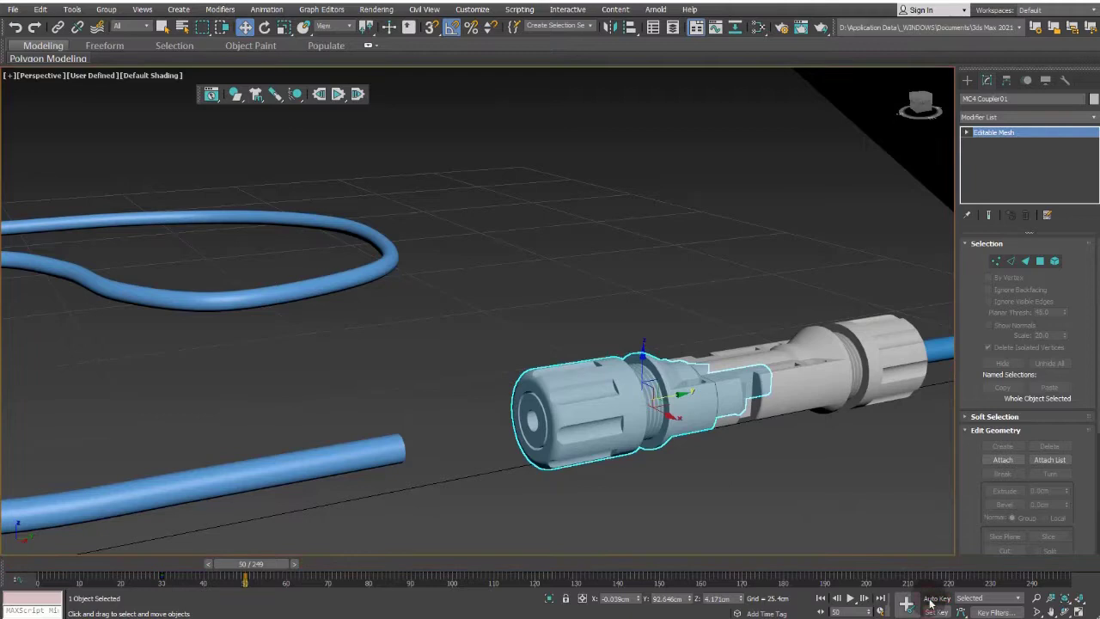
Return to frame 0, deselect the coupler, and start the simulation.
click(821, 599)
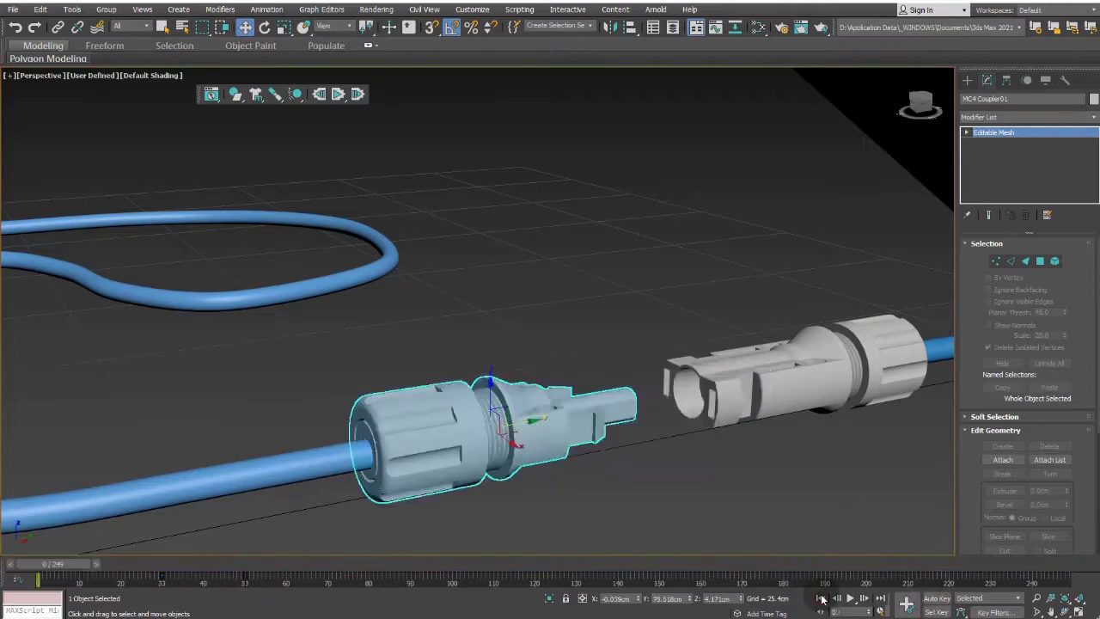
click(601, 253)
click(338, 94)
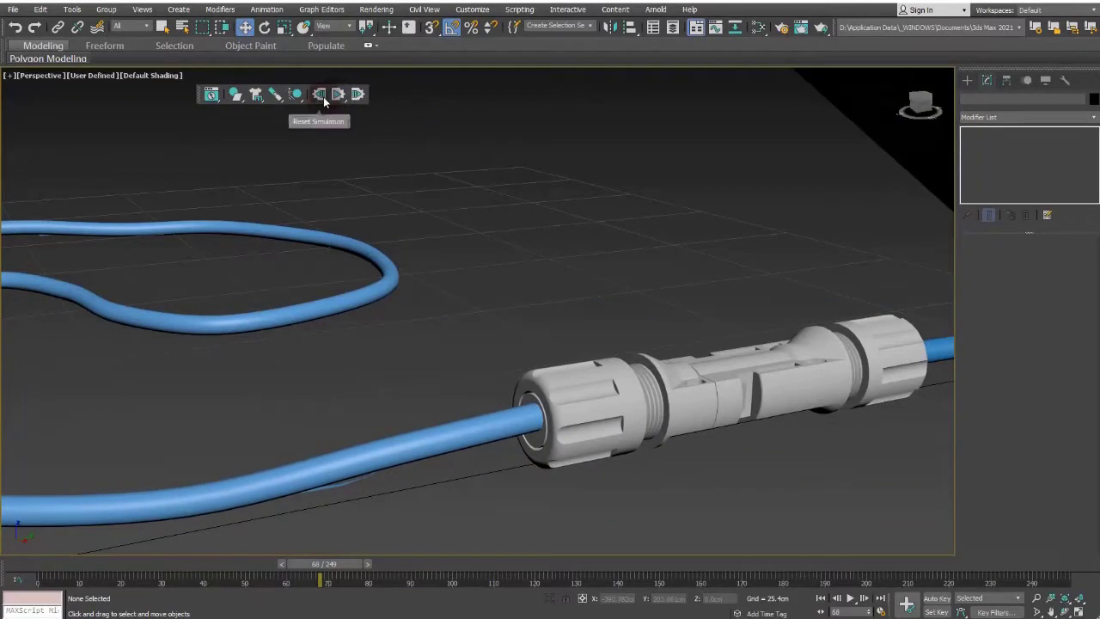
Reset and replay the simulation to confirm the couplers join, then switch to Wireframe Override.
click(323, 96)
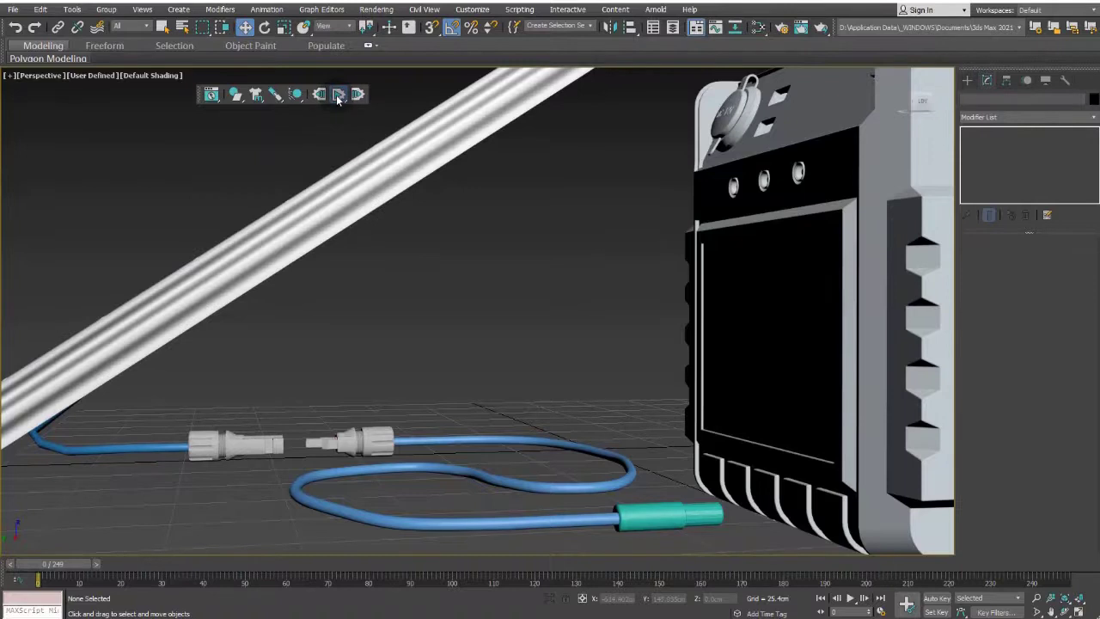
click(338, 96)
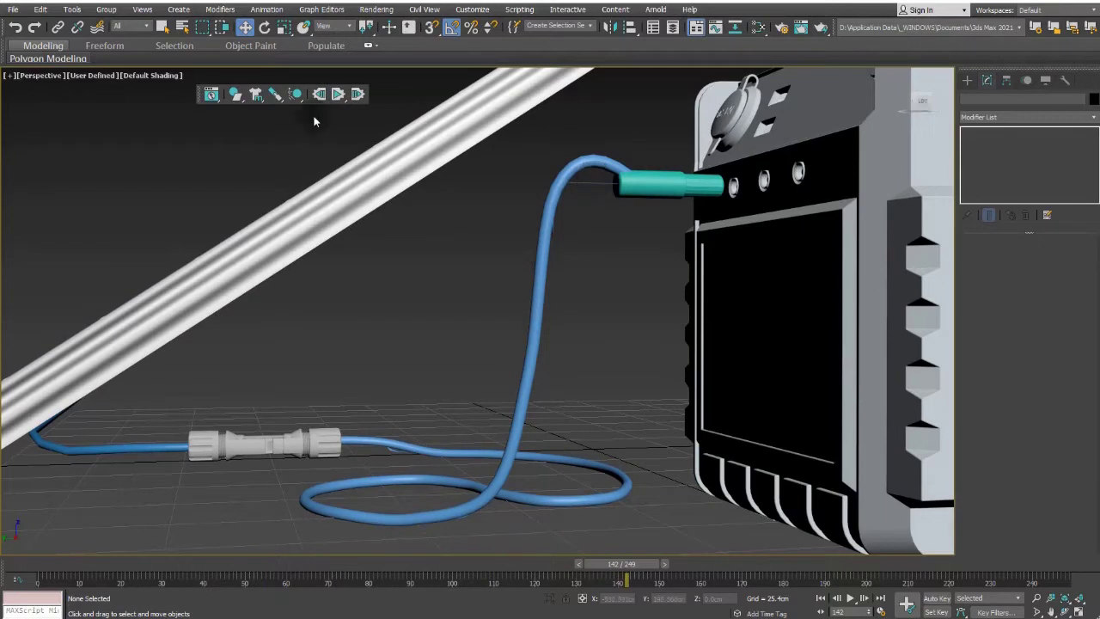
click(175, 78)
click(228, 200)
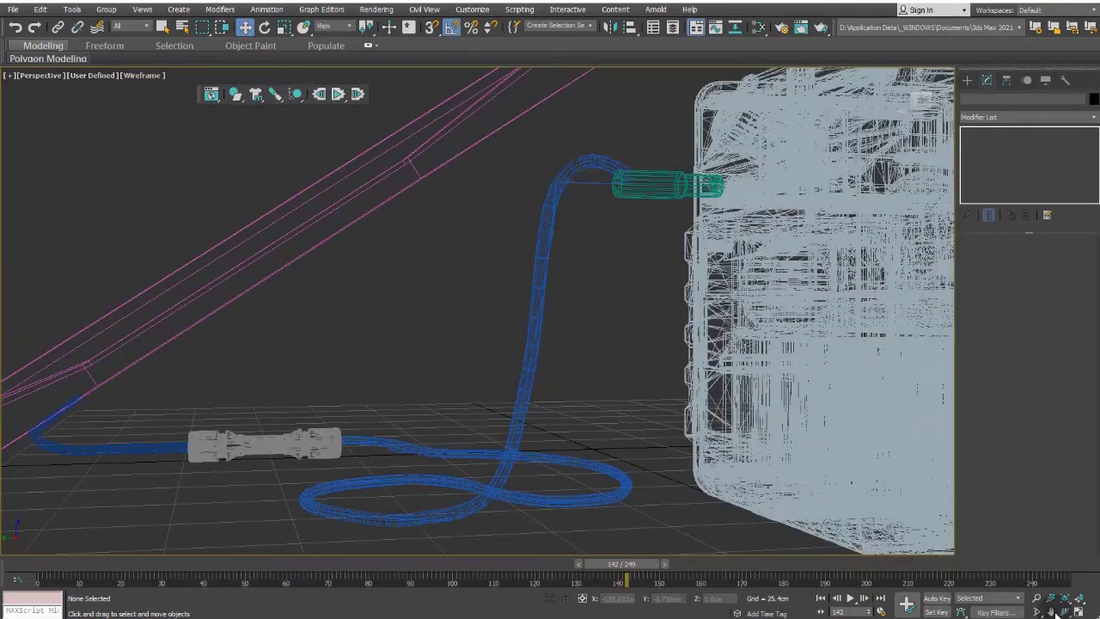
Rewind to frame 0 and frame the couplers and the AdaptorPlug beside the device.
click(318, 95)
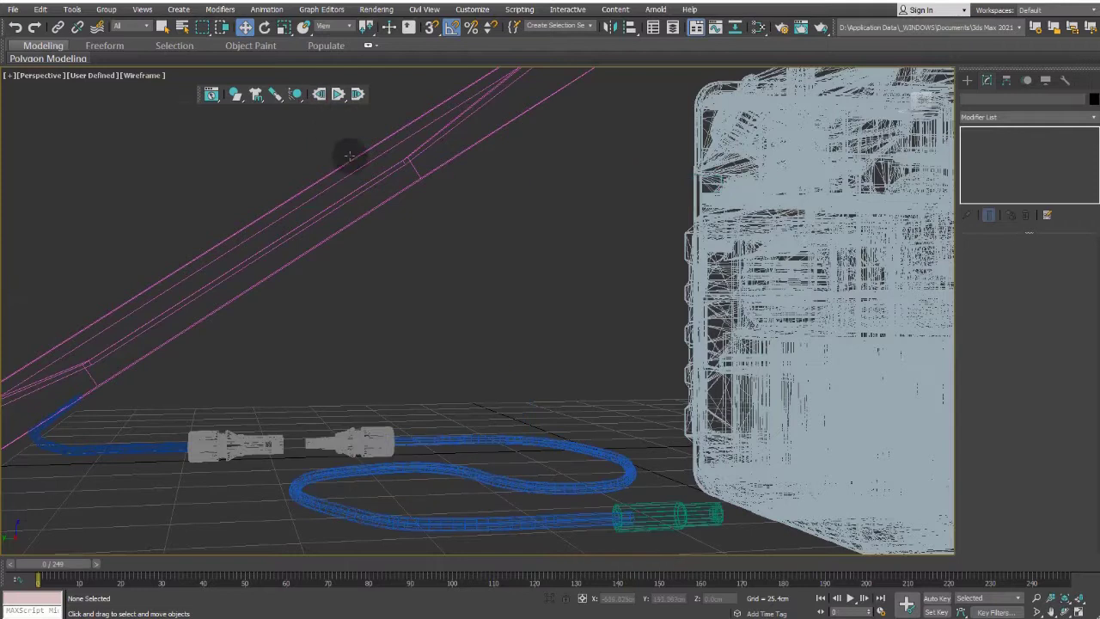
scroll(645, 545, up, 5)
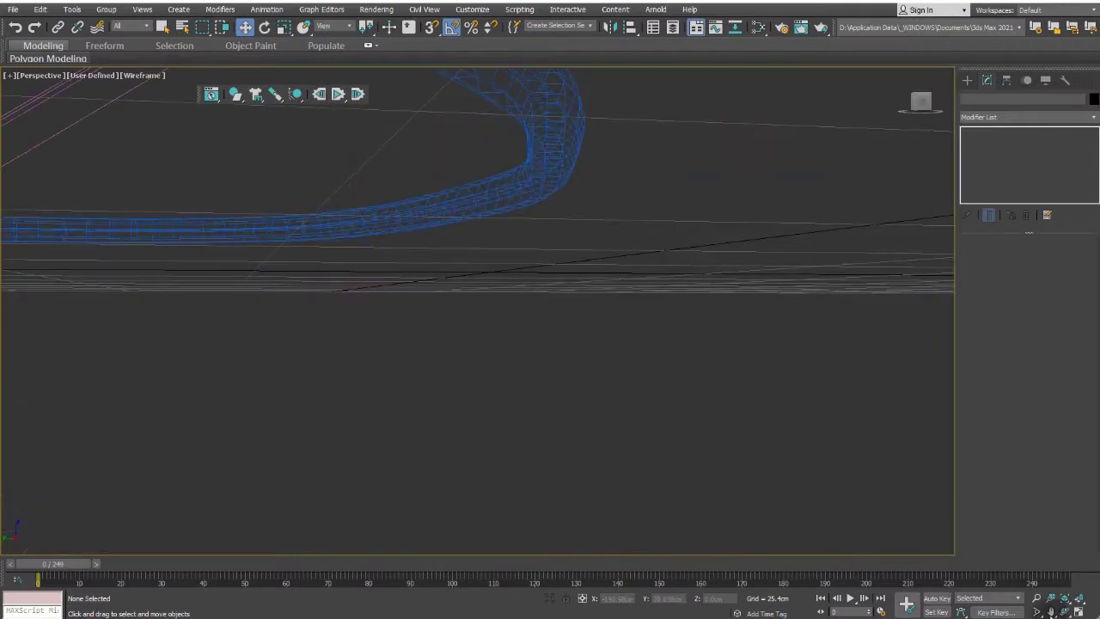
scroll(616, 344, down, 3)
middle_drag(596, 272, 590, 356)
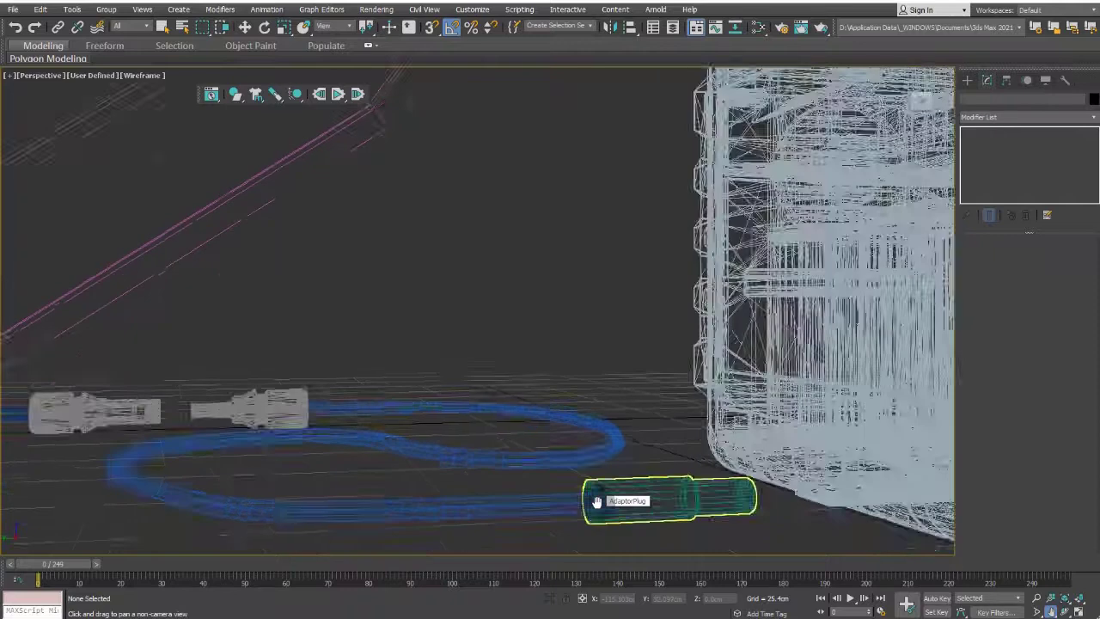
scroll(597, 503, up, 2)
mouse_move(596, 508)
middle_down()
mouse_move(590, 490)
mouse_move(559, 484)
middle_up()
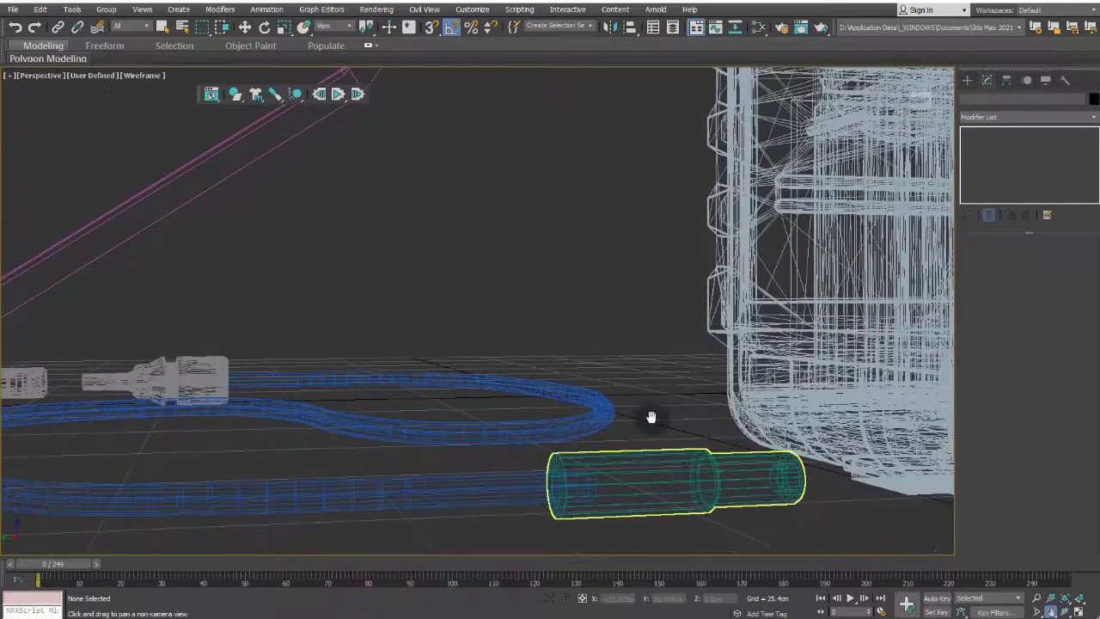
Select Cable mCloth under the expanded Cable layer, close the Layer Explorer, and frame the cable end.
click(674, 28)
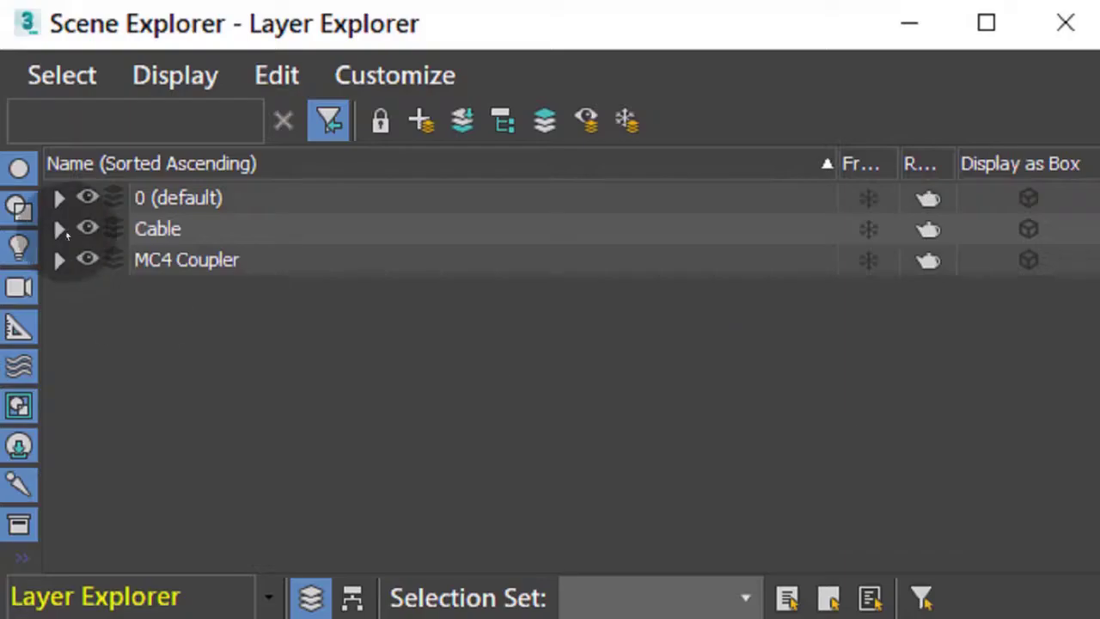
click(400, 200)
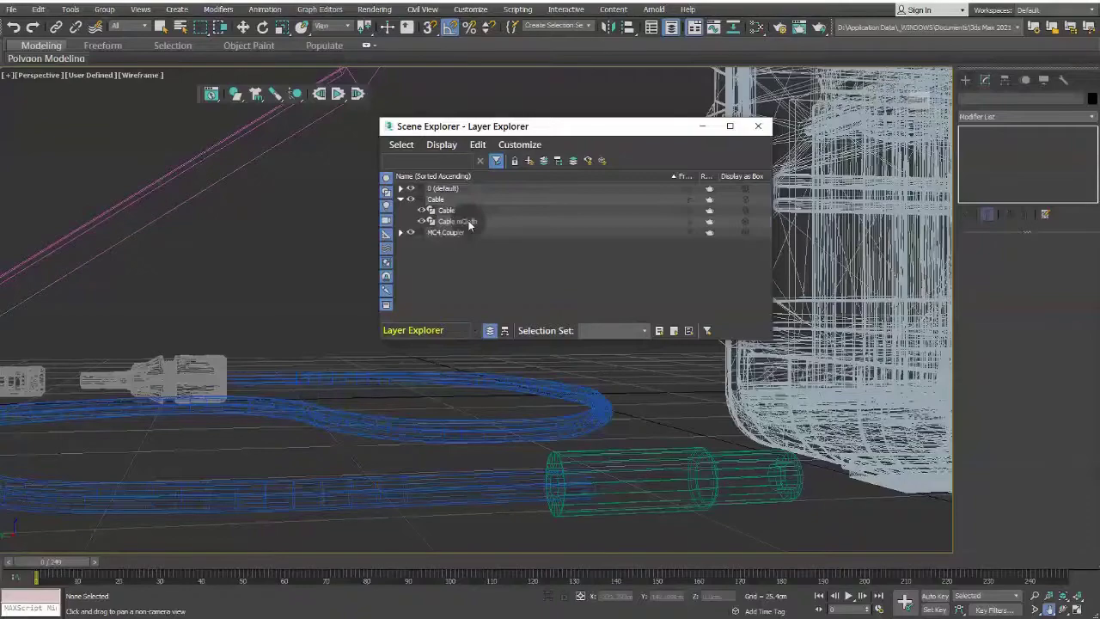
click(469, 222)
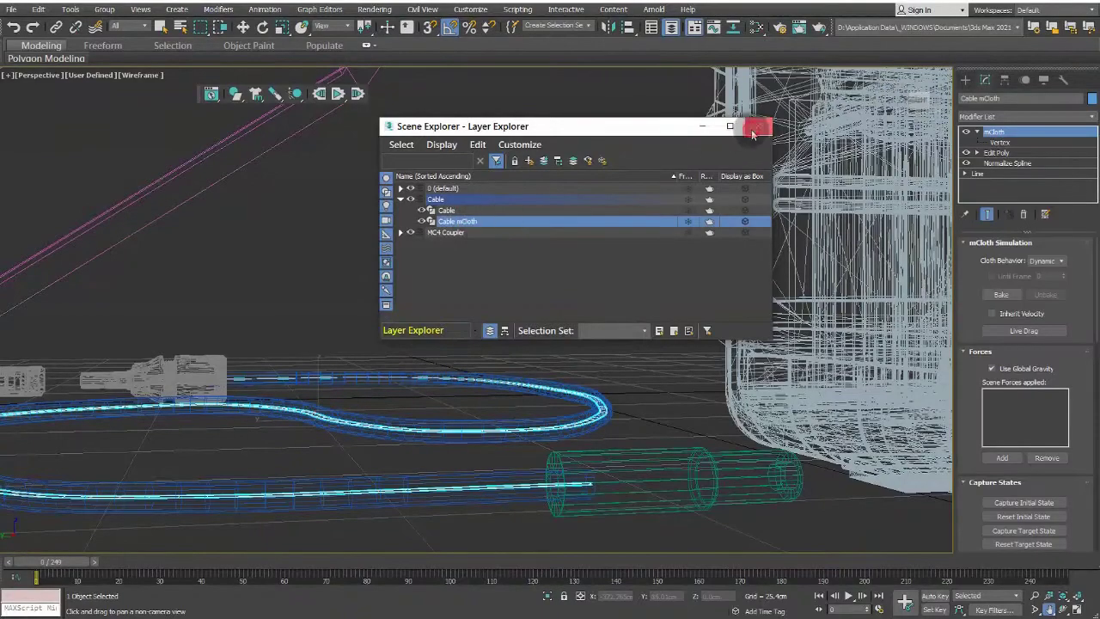
click(753, 129)
scroll(627, 474, up, 3)
middle_drag(811, 401, 896, 453)
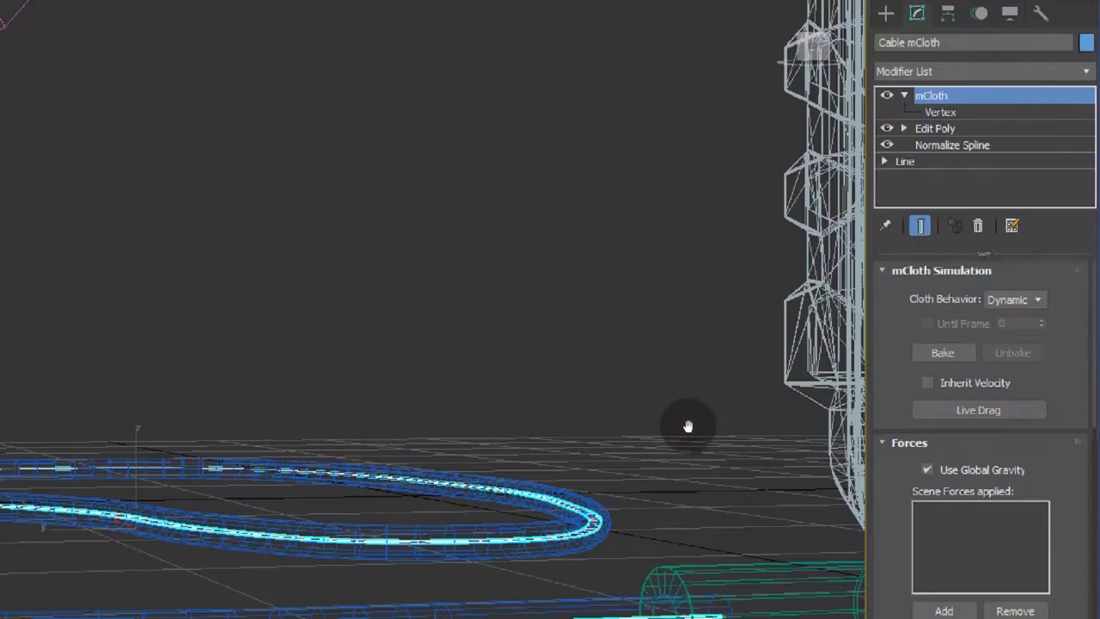
At mCloth's Vertex level, pick Group002 and reassign it to the six cable-end vertices by the adaptor.
middle_drag(843, 340, 840, 304)
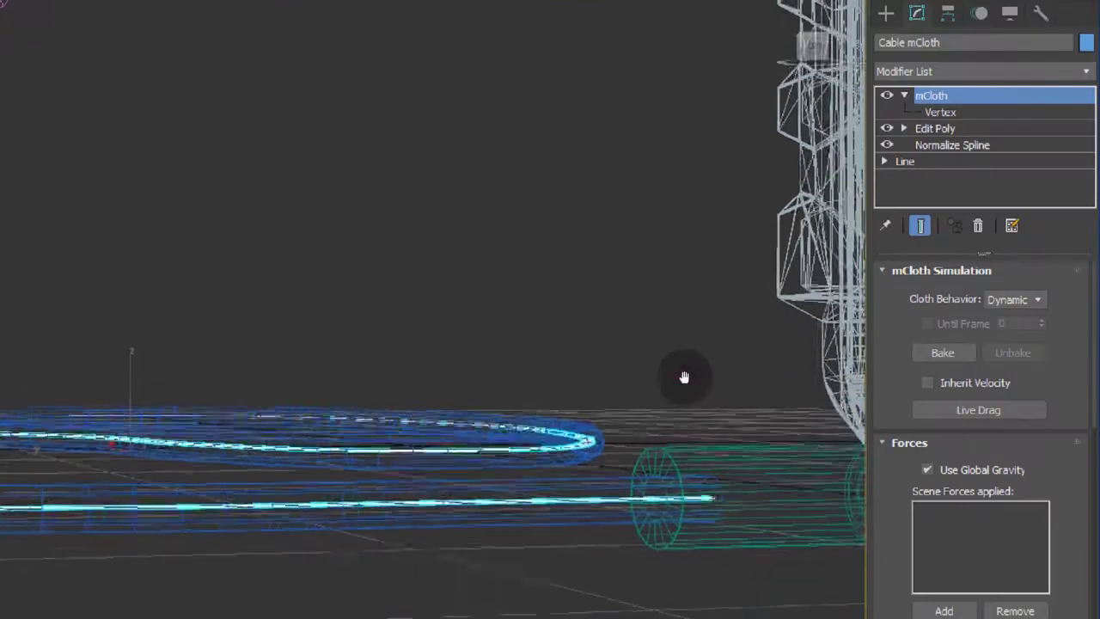
click(940, 112)
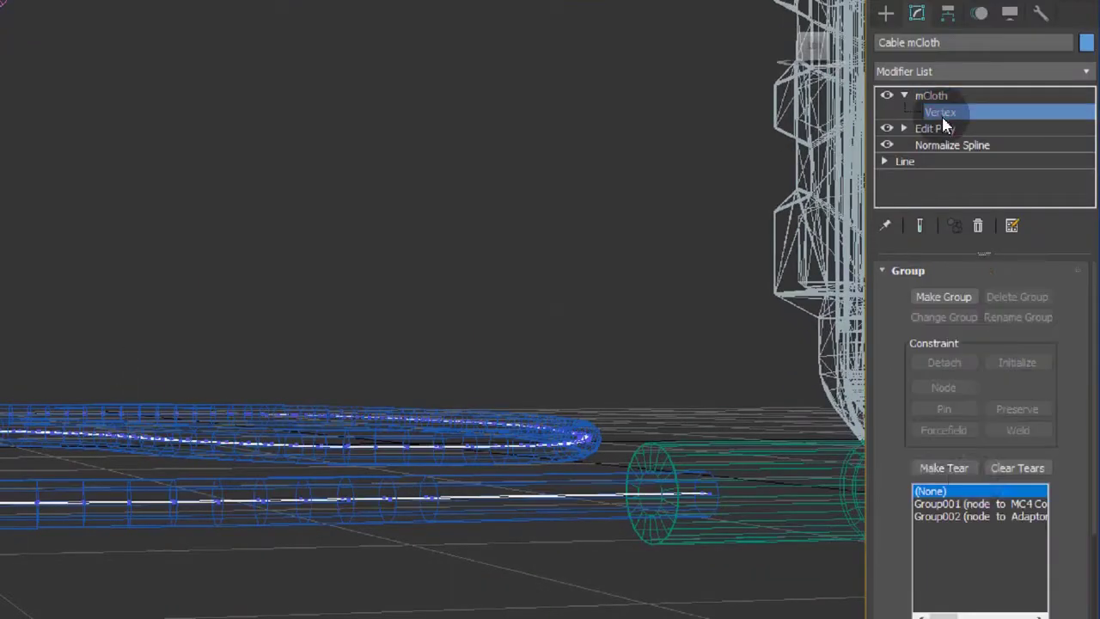
click(957, 516)
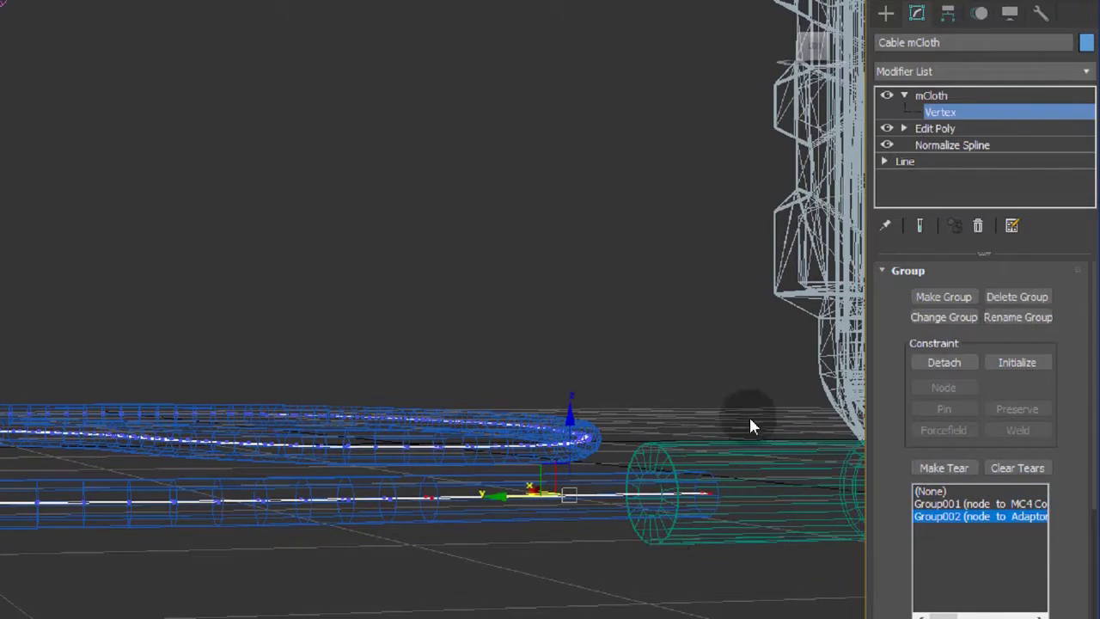
click(689, 529)
drag(376, 560, 409, 490)
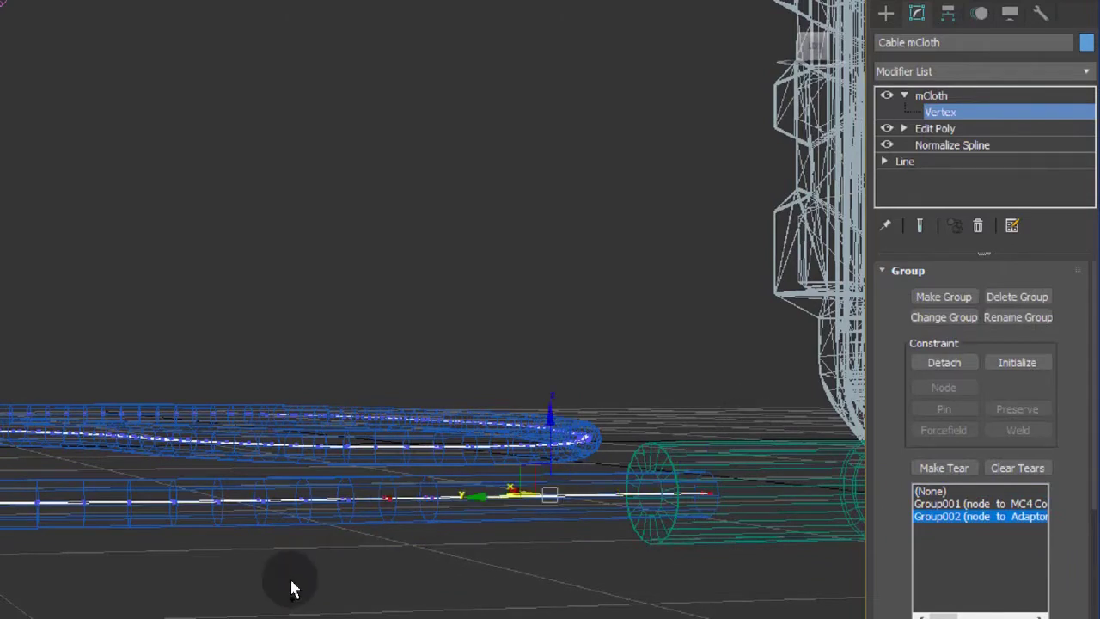
drag(292, 589, 319, 486)
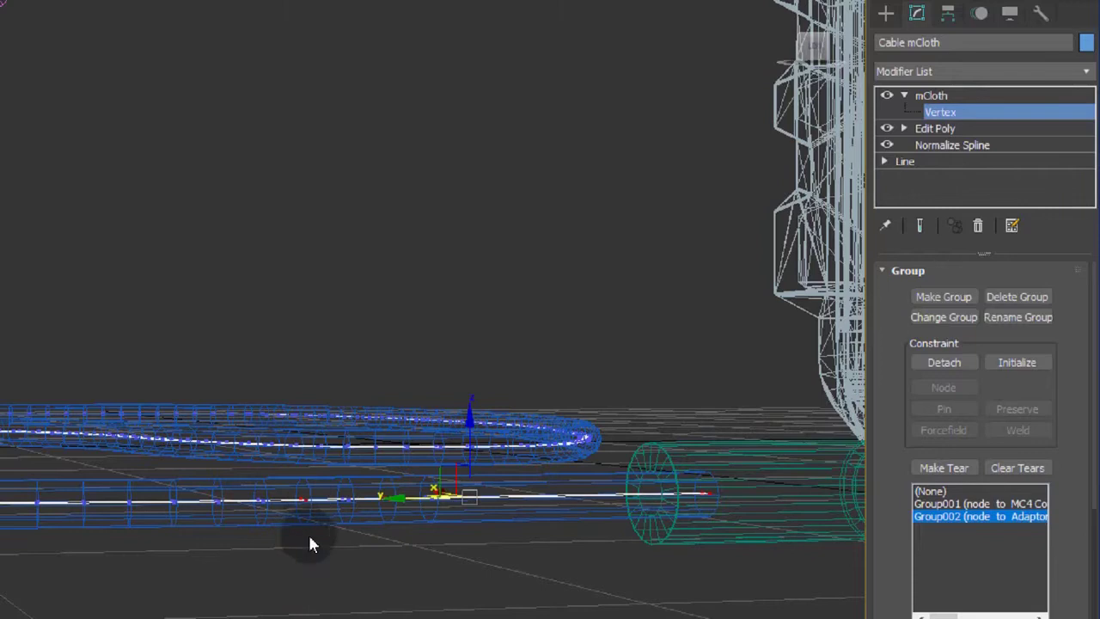
click(956, 320)
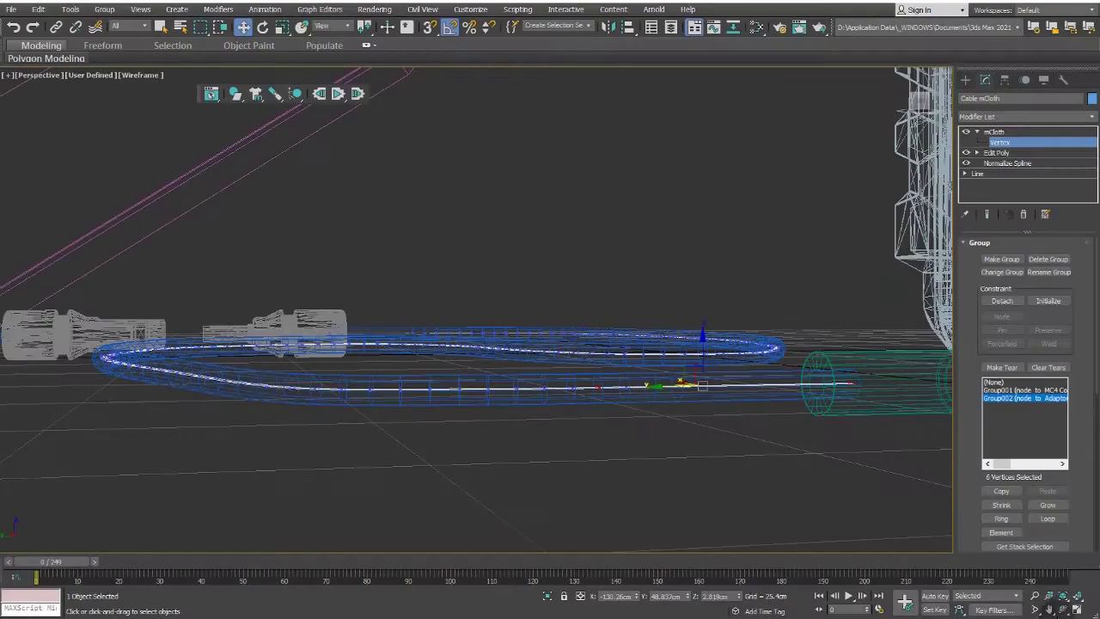
click(1050, 609)
mouse_move(803, 164)
mouse_down()
mouse_move(770, 211)
mouse_move(731, 230)
mouse_move(732, 214)
mouse_move(718, 240)
mouse_up()
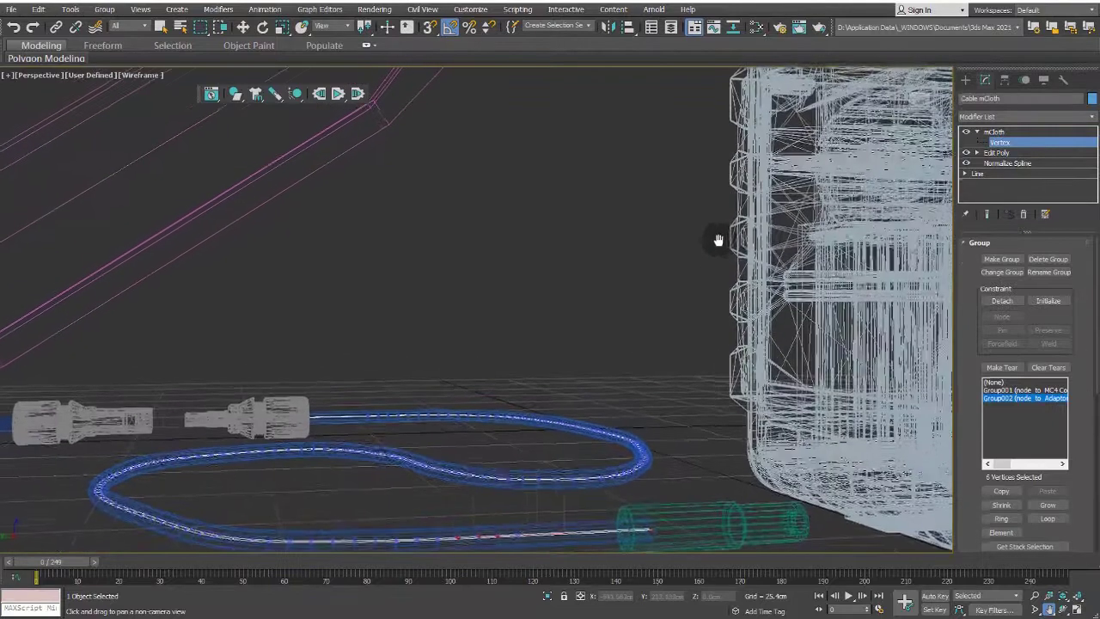
click(338, 94)
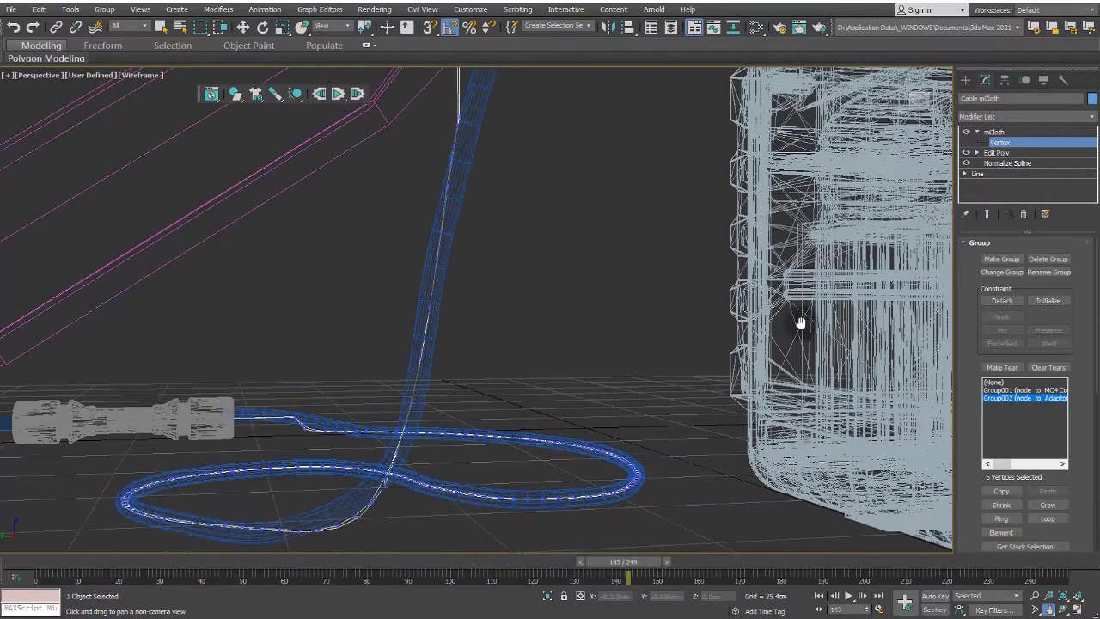
mouse_move(799, 323)
middle_down()
mouse_move(685, 322)
mouse_move(683, 334)
middle_up()
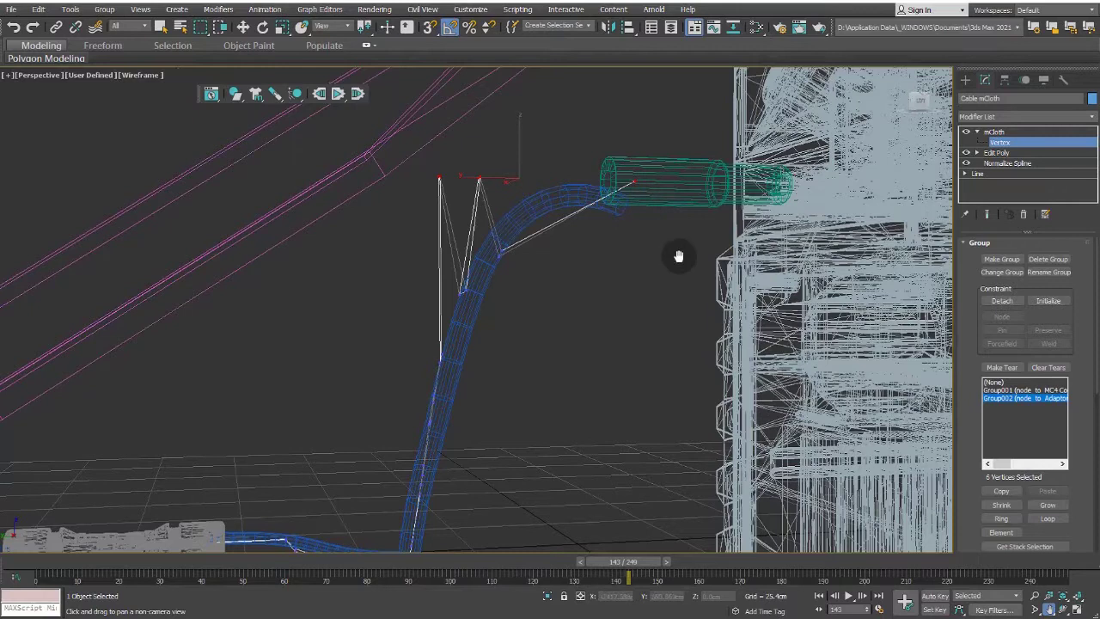
click(38, 74)
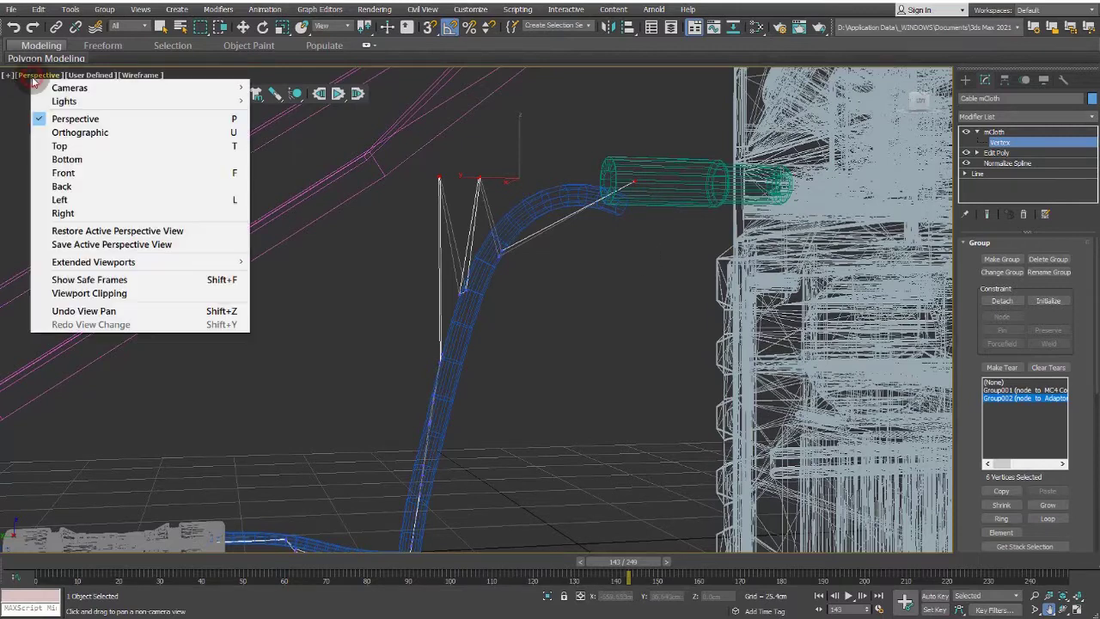
click(106, 246)
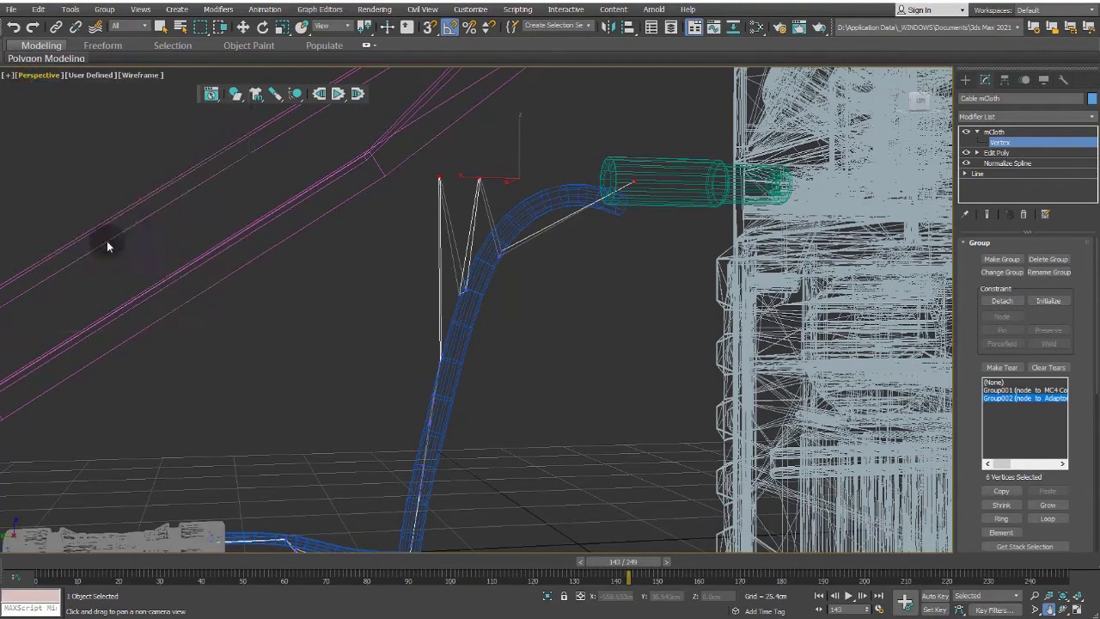
click(326, 99)
middle_drag(638, 339, 692, 221)
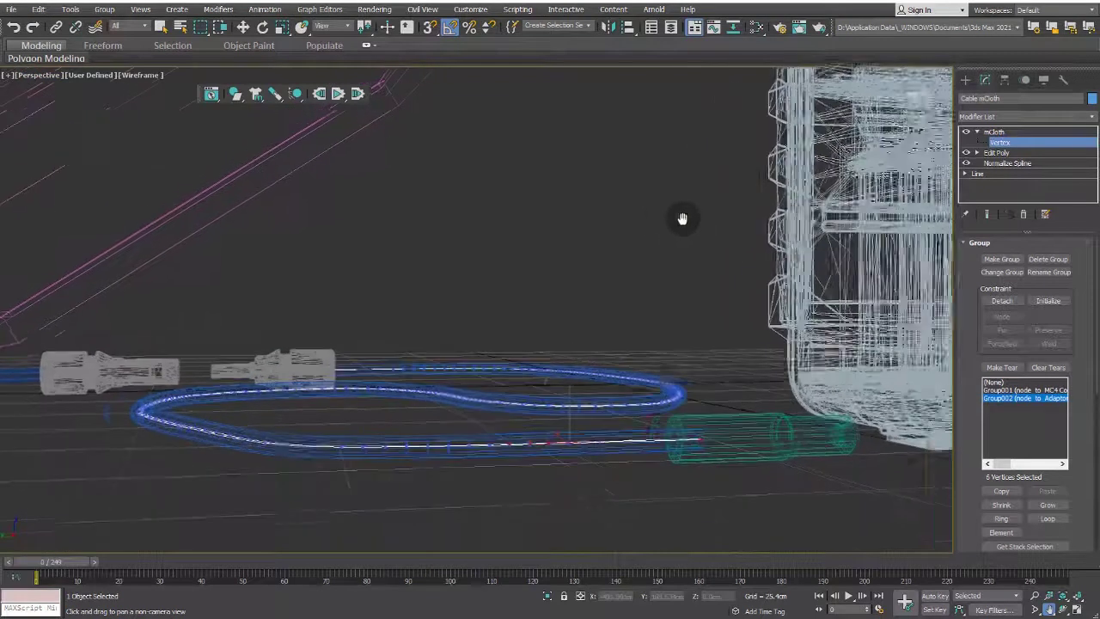
Raise the two cable-end vertices along Z and rerun the local cloth simulation to about frame 185.
click(243, 27)
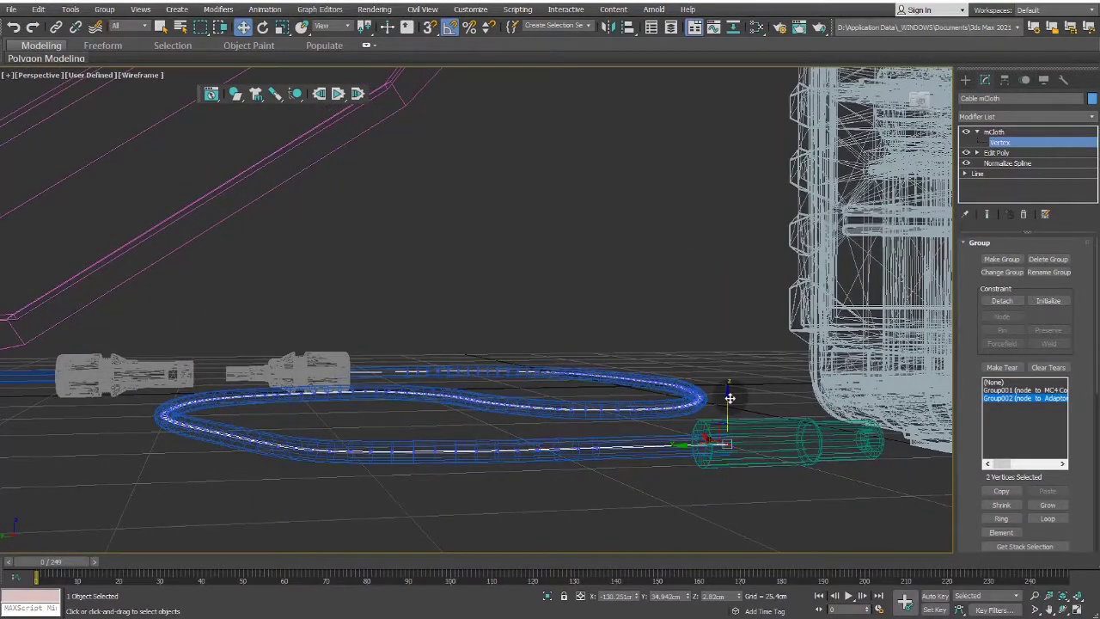
drag(729, 398, 729, 512)
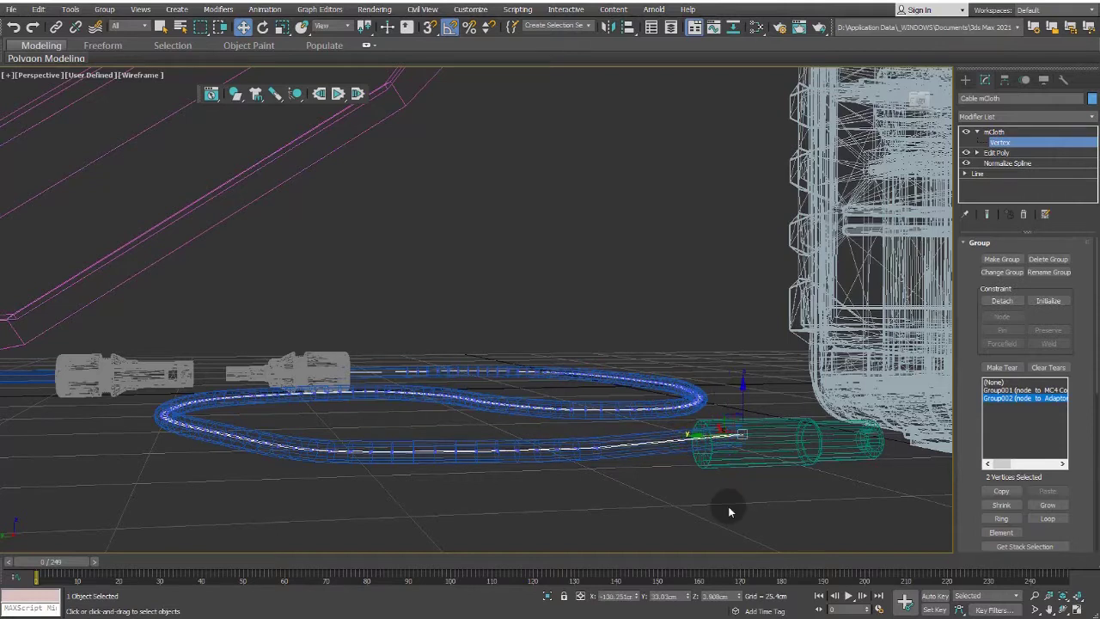
drag(337, 93, 346, 108)
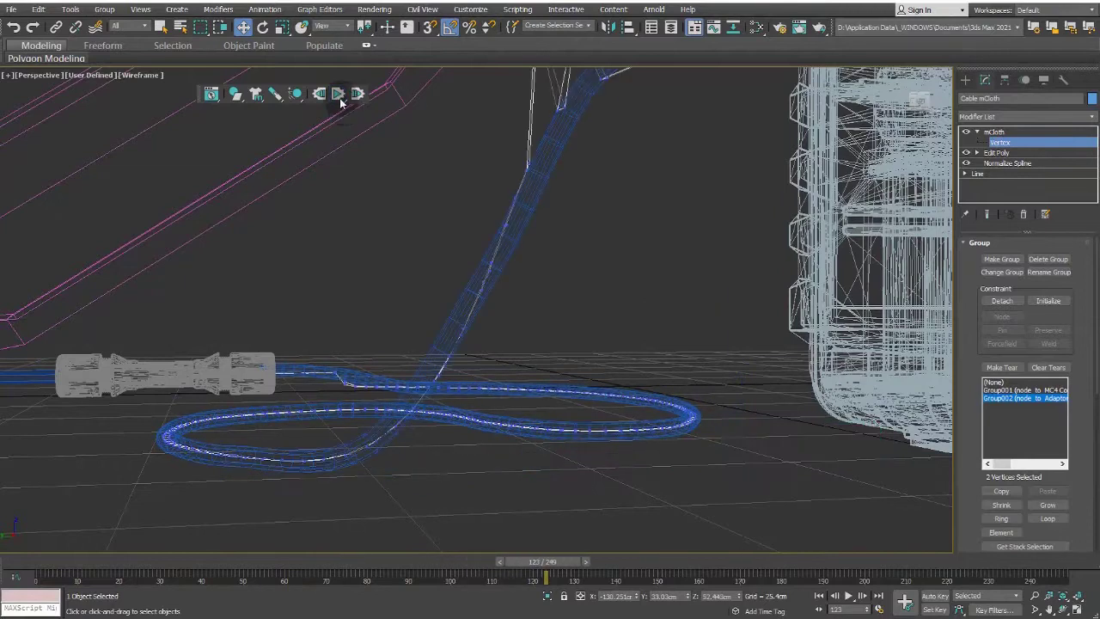
click(35, 75)
click(97, 230)
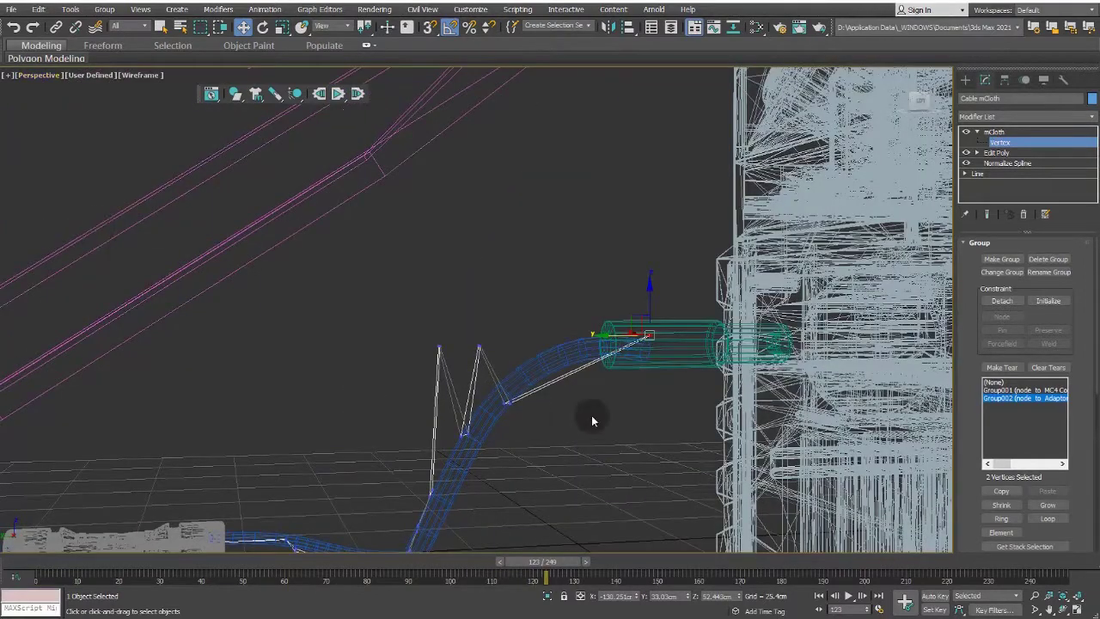
click(340, 94)
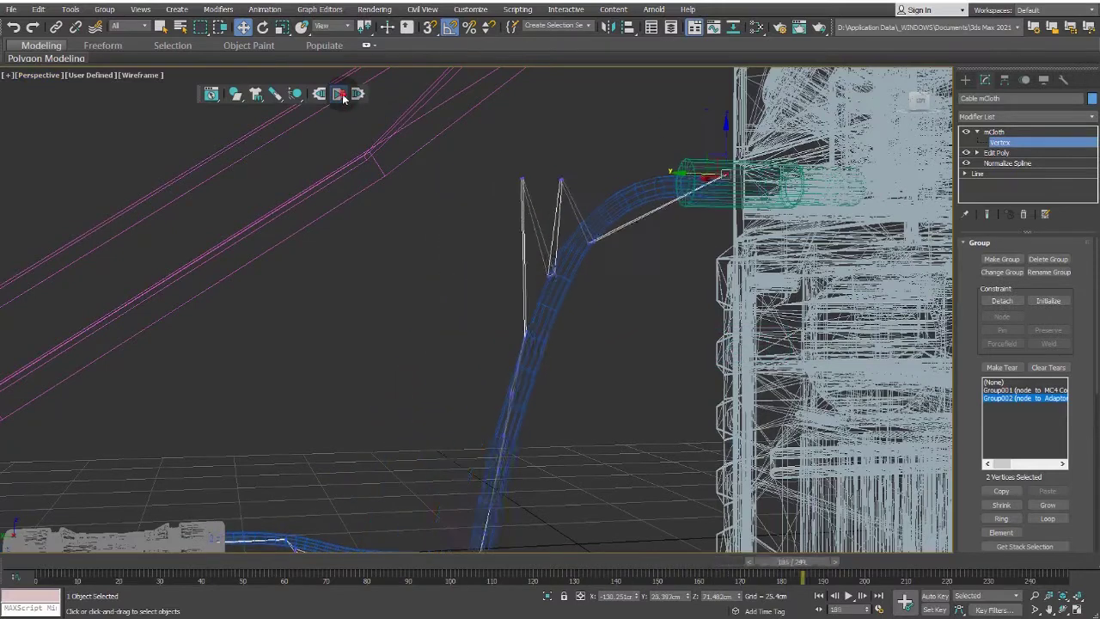
Switch the viewport to Default Shading and hide one cable object in the Cable layer.
click(148, 76)
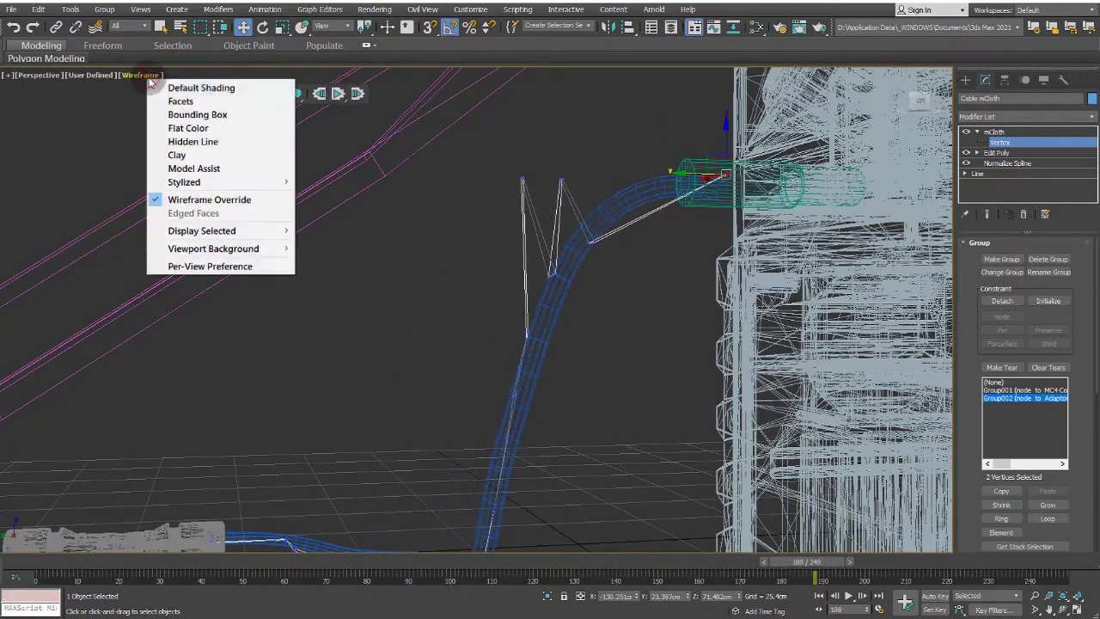
click(156, 84)
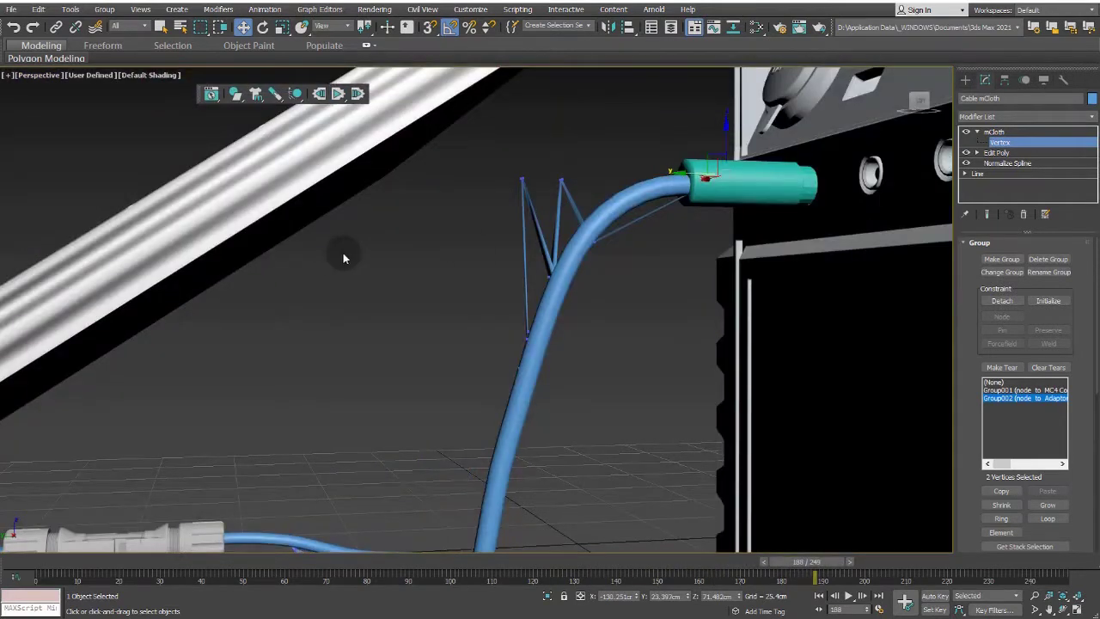
click(674, 33)
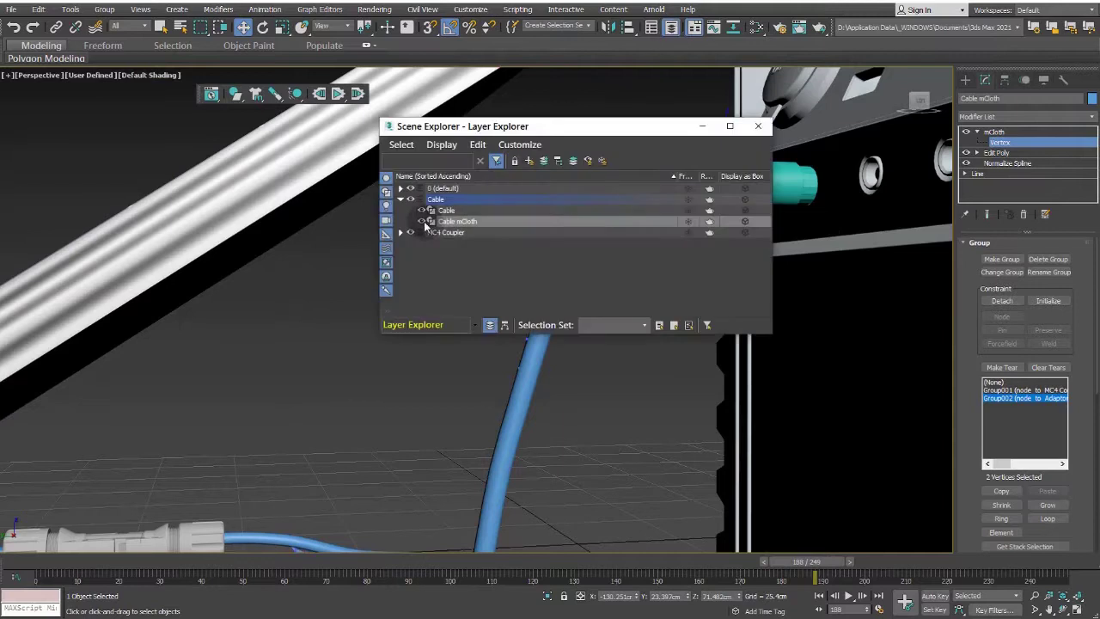
mouse_move(553, 118)
mouse_down()
mouse_move(631, 250)
mouse_move(625, 283)
mouse_up()
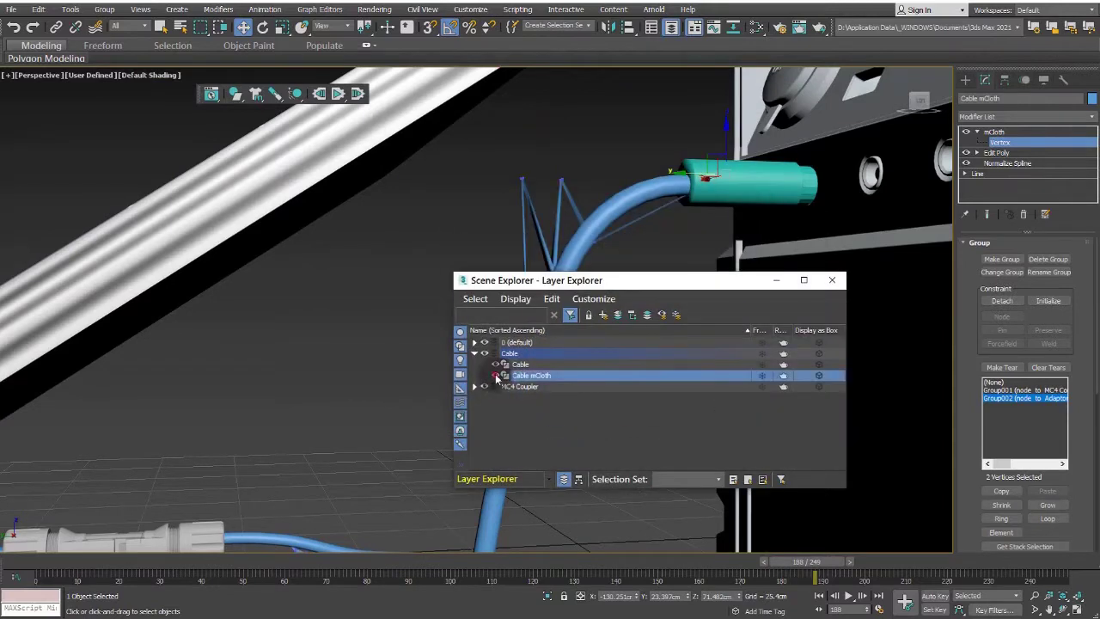
click(497, 378)
click(832, 279)
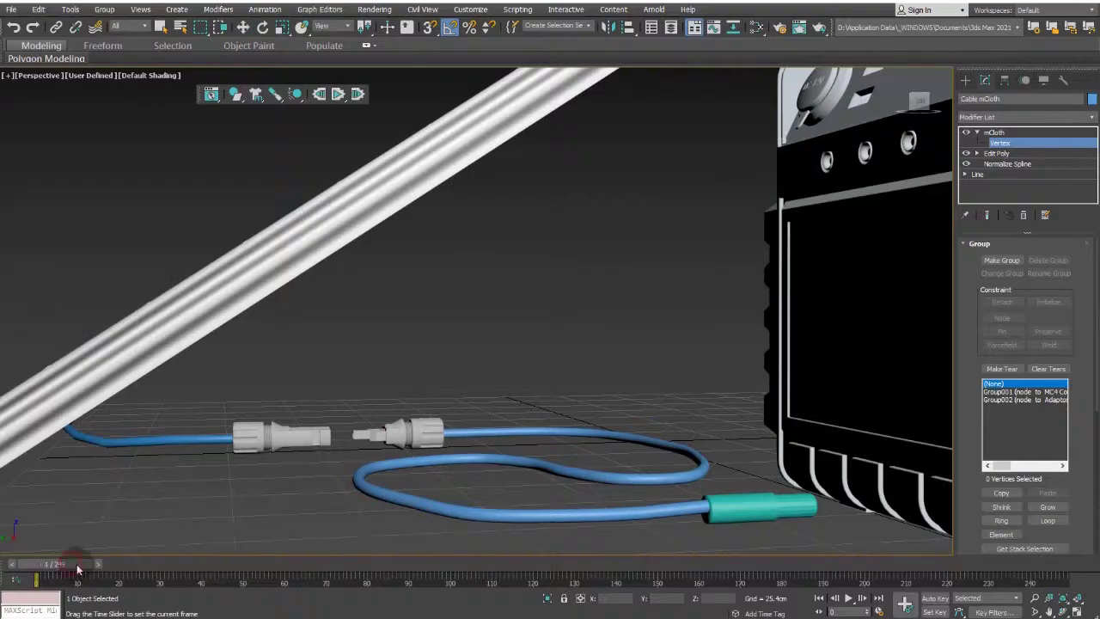
Check the plug-in timing near frame 180, then set the Frame Count to 180 in Time Configuration.
drag(345, 575, 799, 599)
key(w)
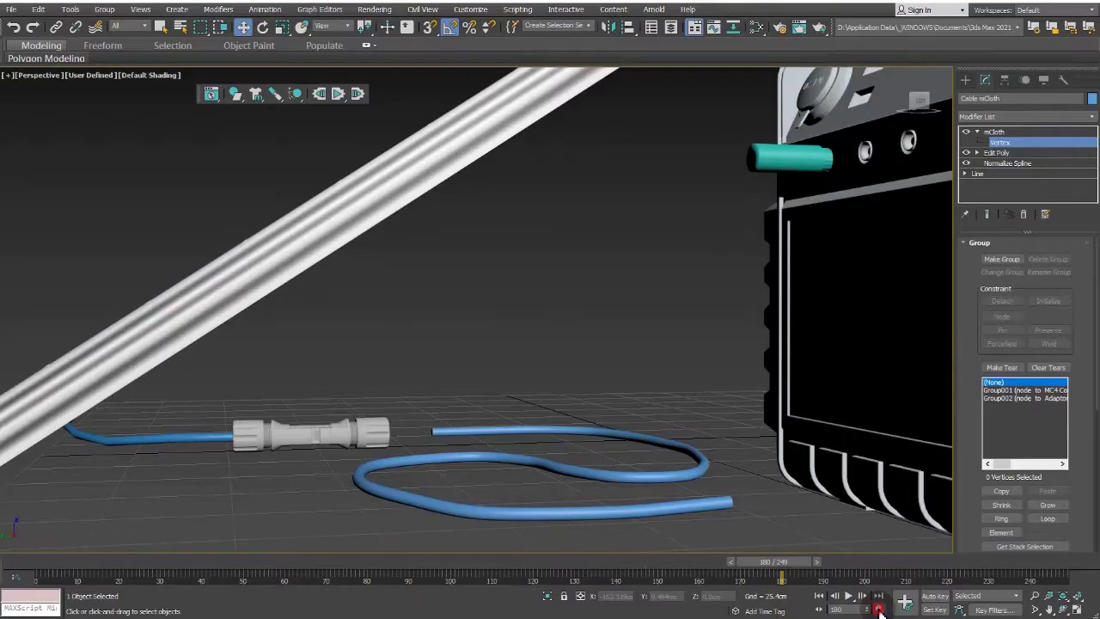
click(878, 609)
double_click(623, 391)
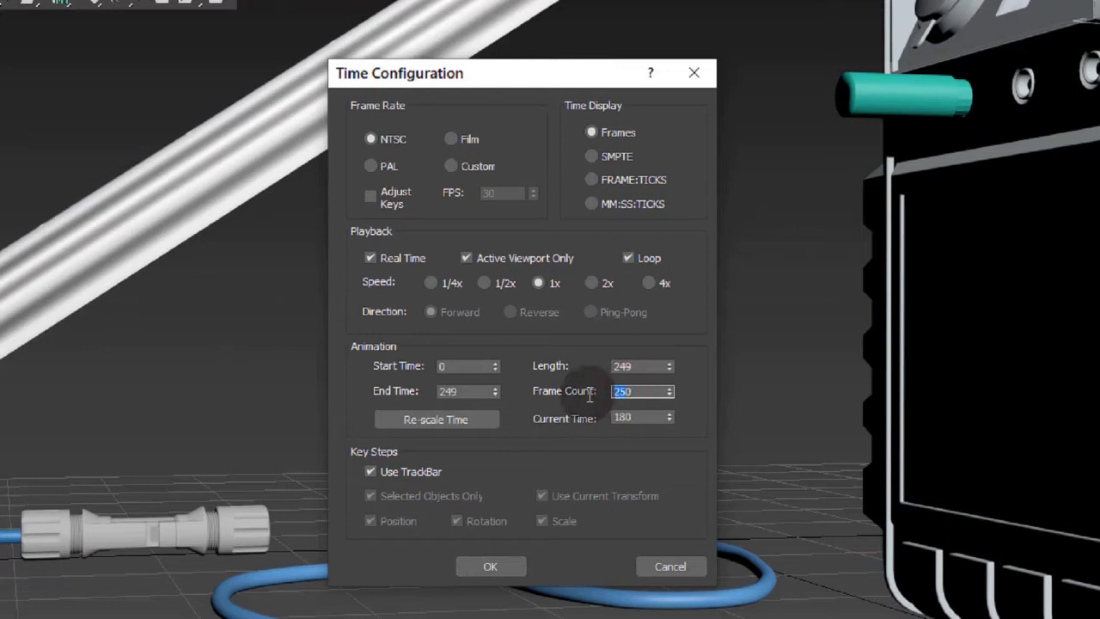
text(180)
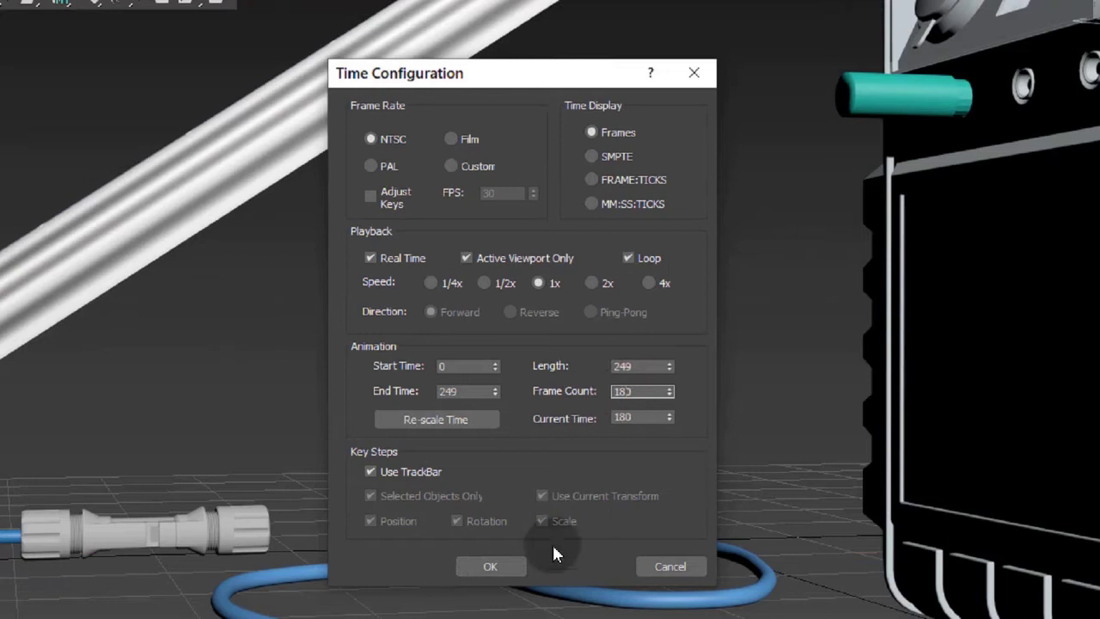
click(507, 563)
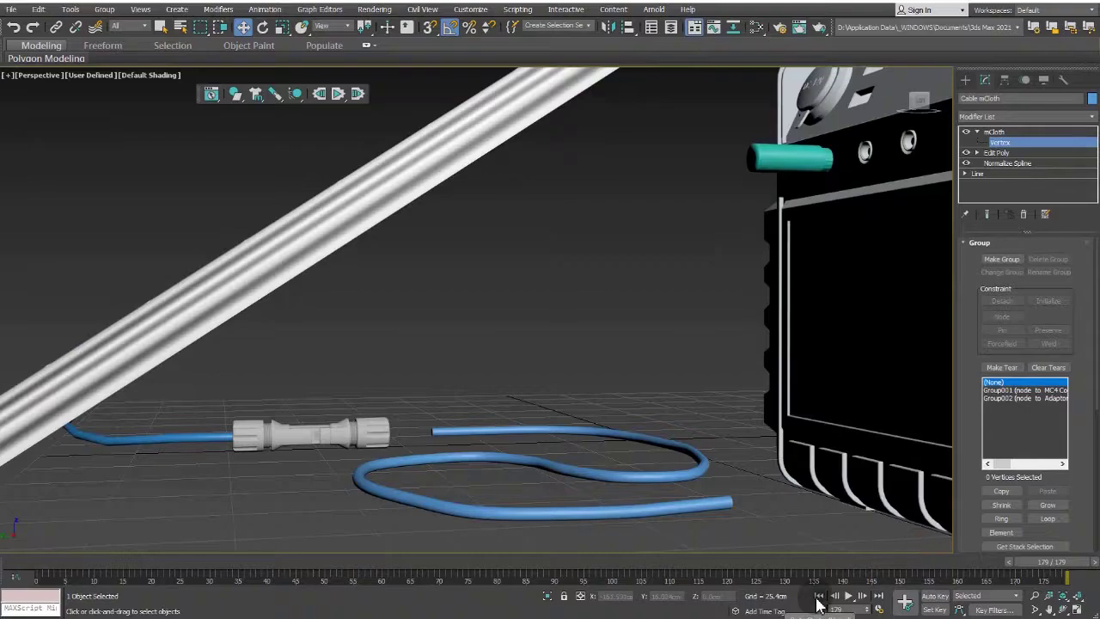
From frame 0, bake the cable's mCloth simulation and scrub the timeline to check the baked motion.
click(818, 601)
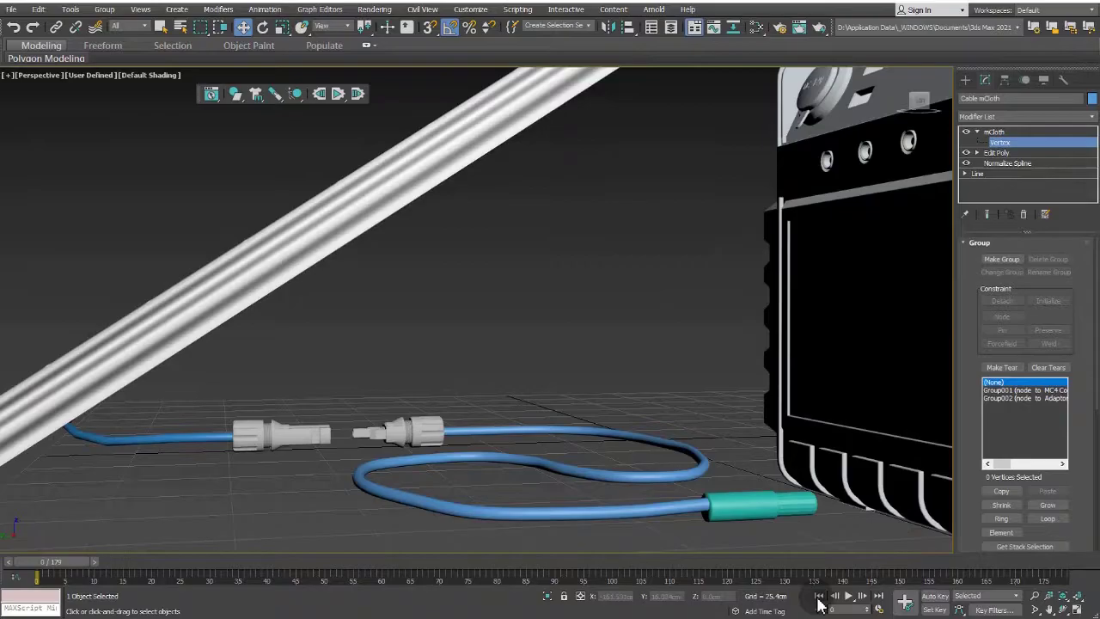
click(1001, 132)
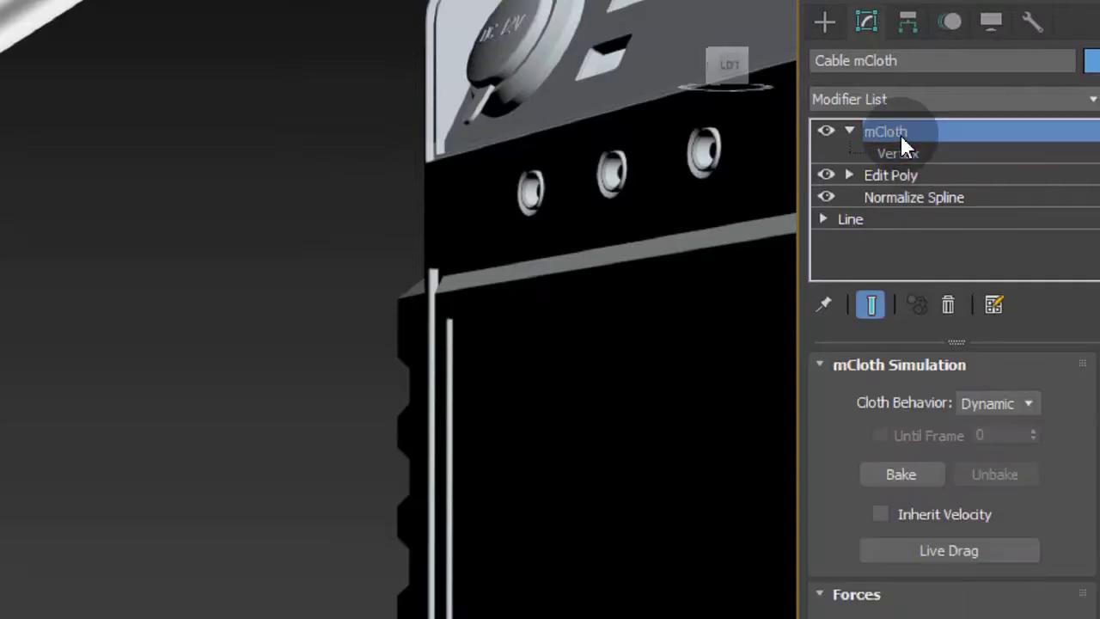
click(931, 478)
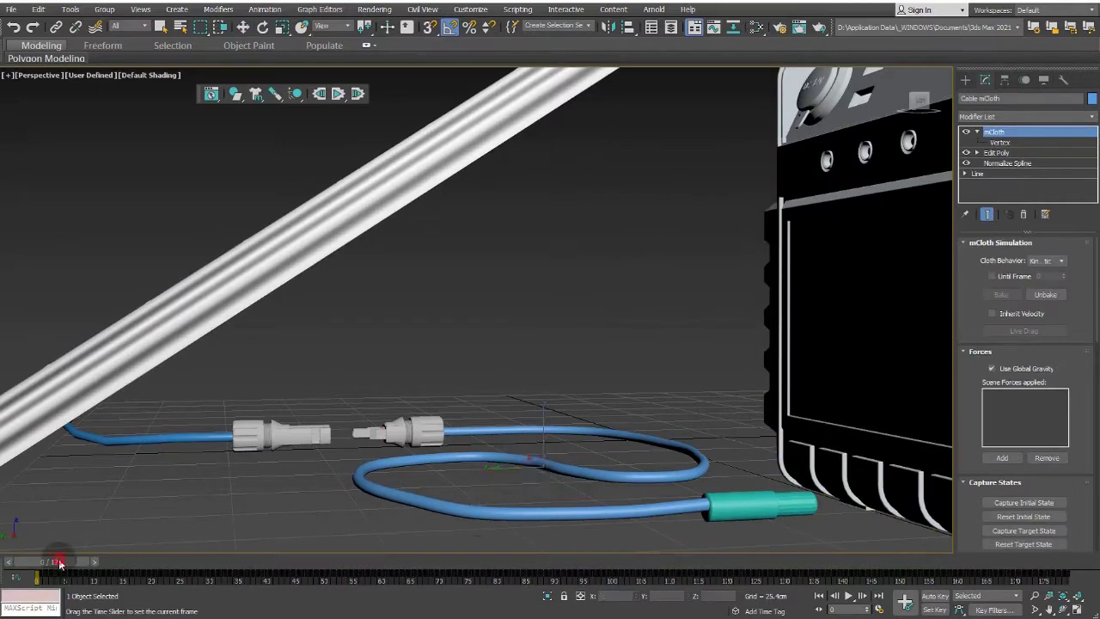
mouse_move(54, 563)
mouse_down()
mouse_move(882, 574)
mouse_move(348, 549)
mouse_move(338, 538)
mouse_move(268, 547)
mouse_up()
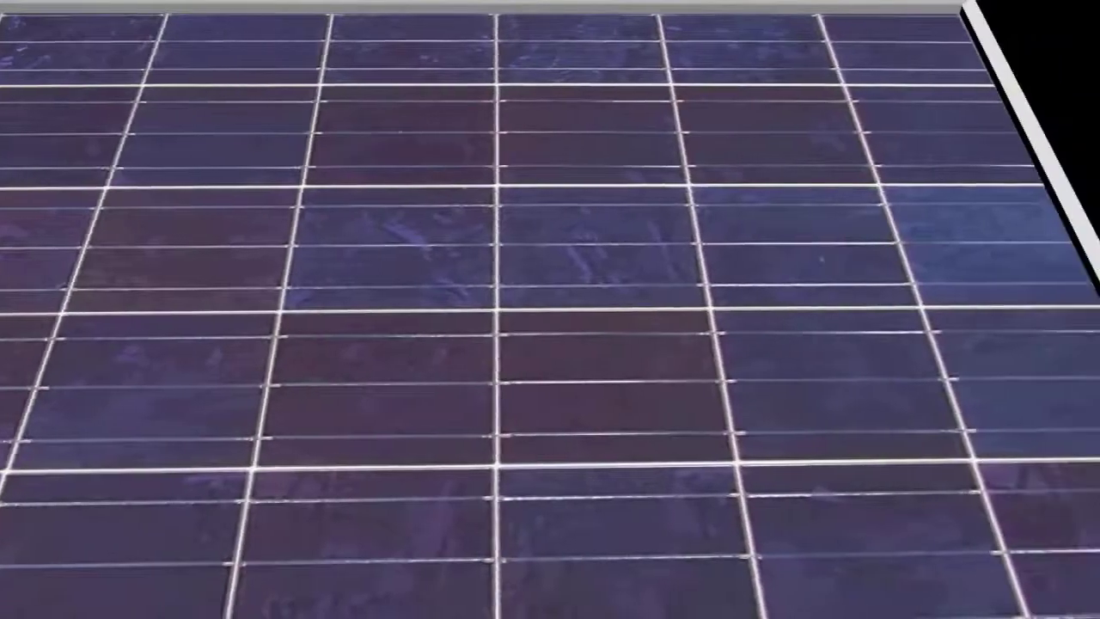